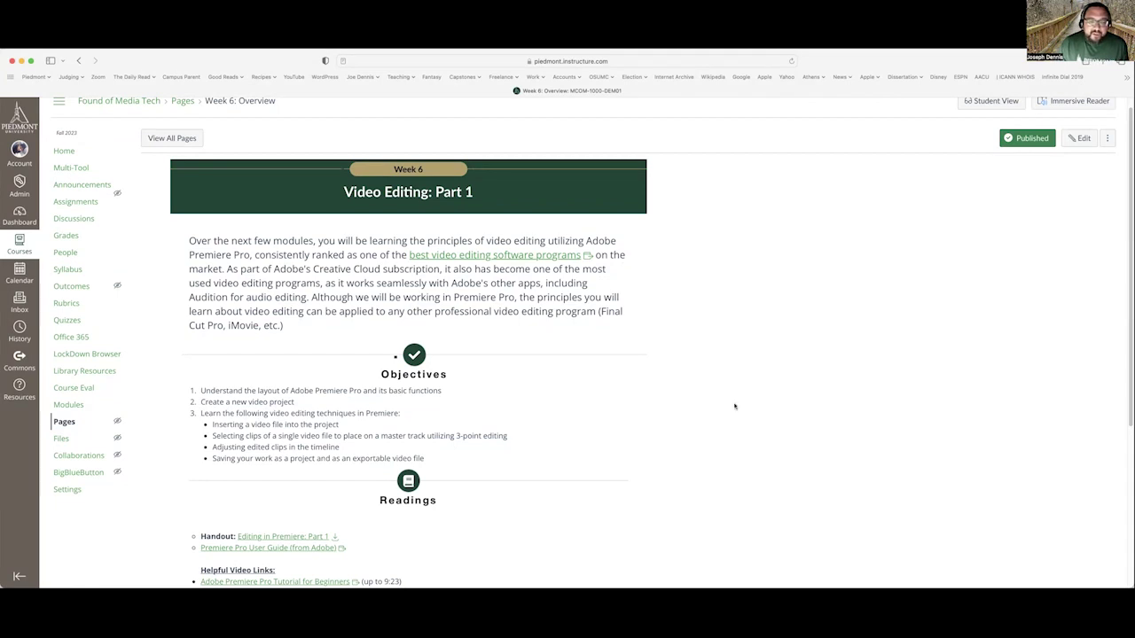
Review the Week 6 Video Editing overview page, covering its objectives, readings, helpful video links and assignments
{"action": "scroll", "coordinate": [687, 386], "scroll_direction": "down", "scroll_amount": 1}
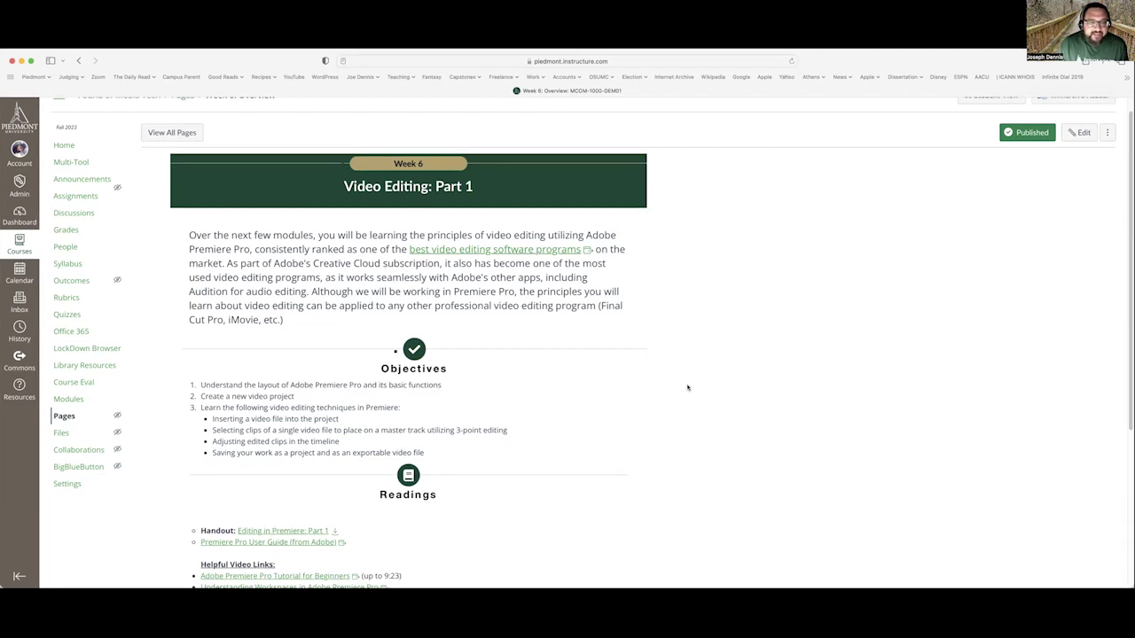
{"action": "scroll", "coordinate": [688, 385], "scroll_direction": "down", "scroll_amount": 1}
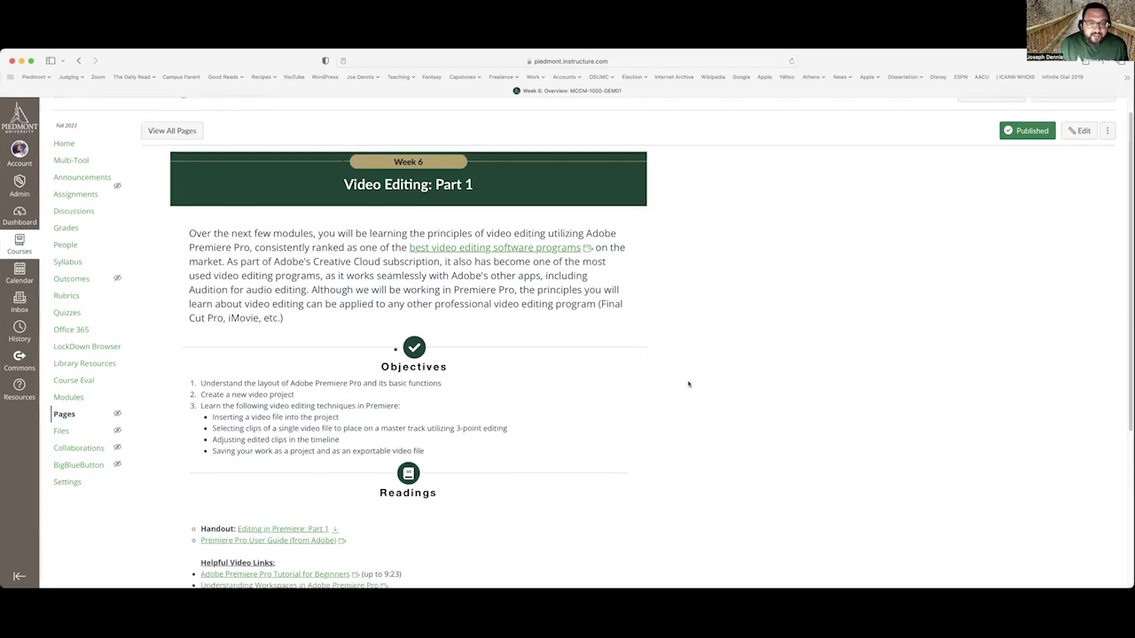
{"action": "scroll", "coordinate": [687, 384], "scroll_direction": "down", "scroll_amount": 1}
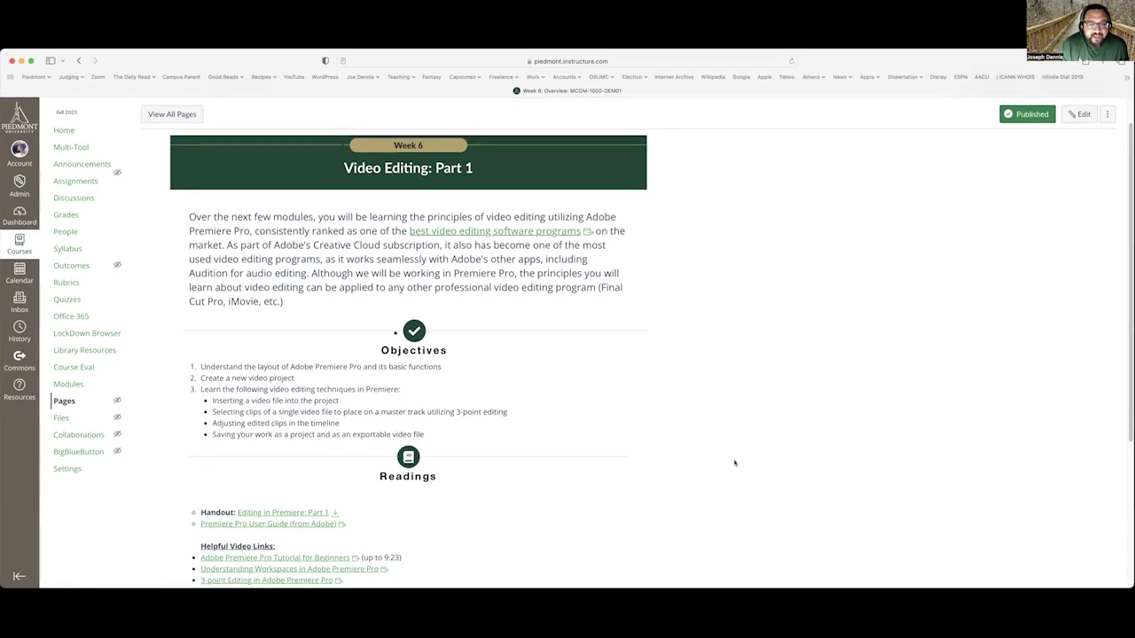
{"action": "scroll", "coordinate": [736, 462], "scroll_direction": "down", "scroll_amount": 1}
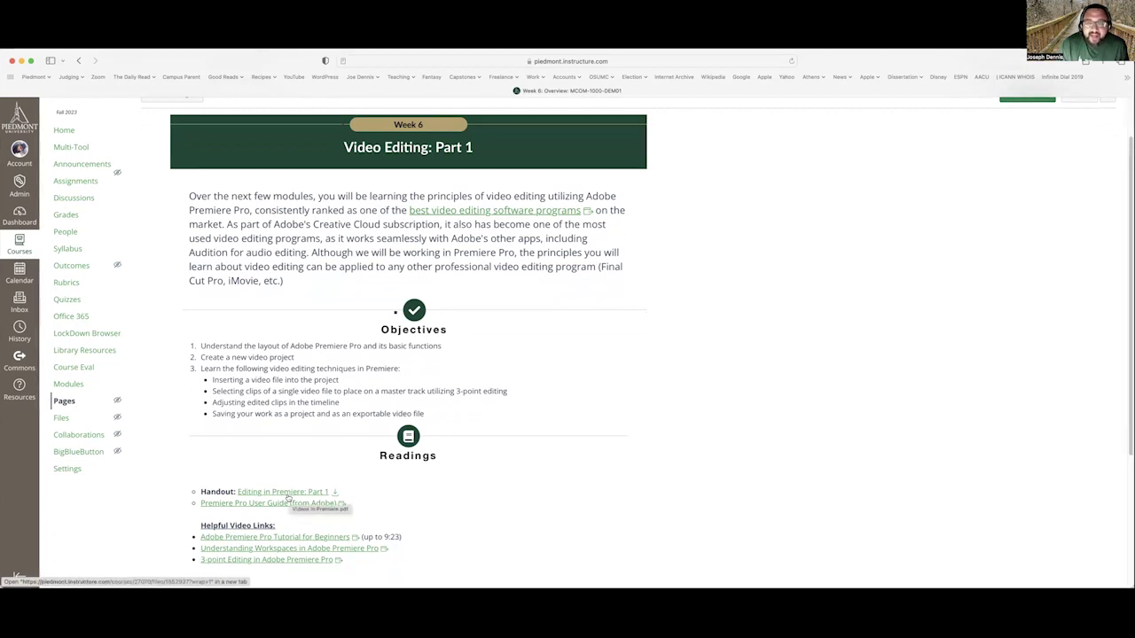
{"action": "scroll", "coordinate": [335, 522], "scroll_direction": "down", "scroll_amount": 1}
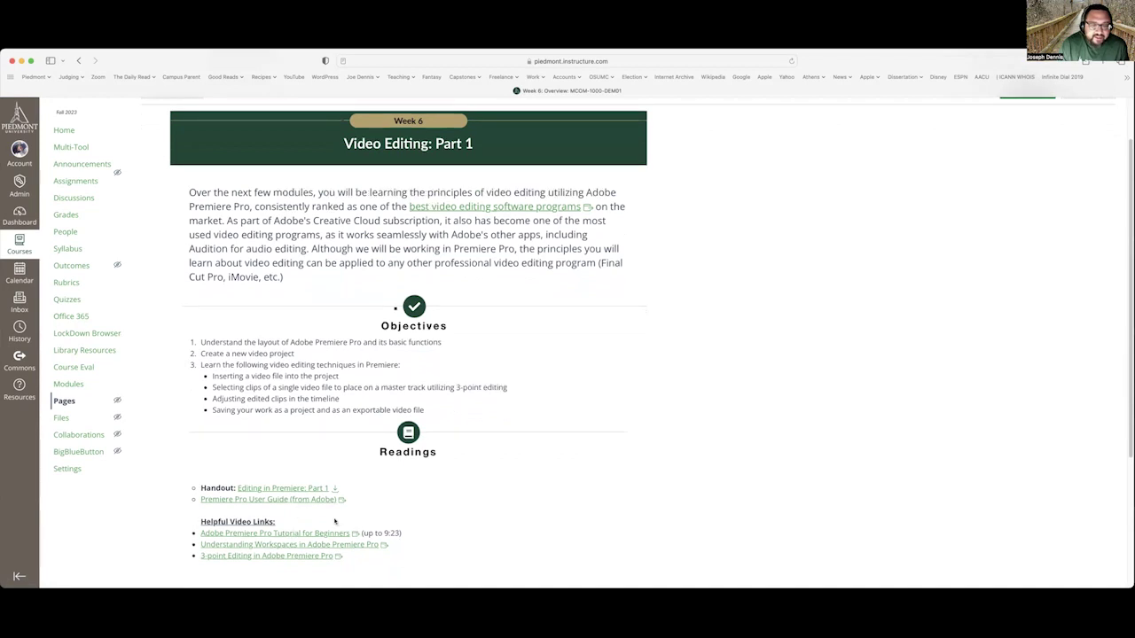
{"action": "scroll", "coordinate": [335, 521], "scroll_direction": "down", "scroll_amount": 1}
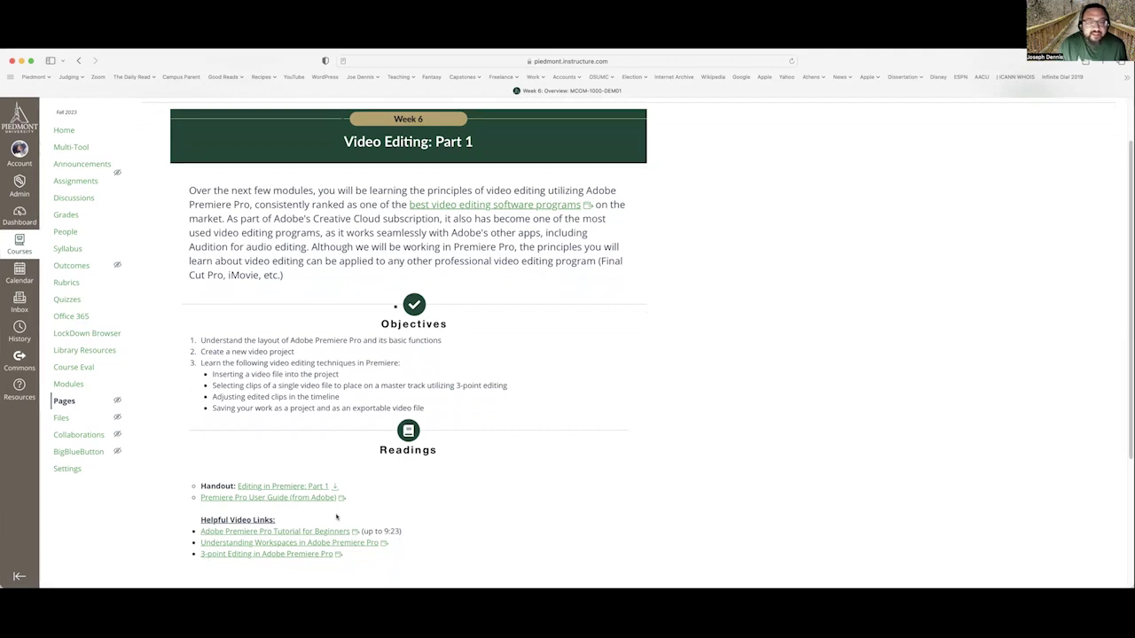
{"action": "scroll", "coordinate": [346, 516], "scroll_direction": "down", "scroll_amount": 1}
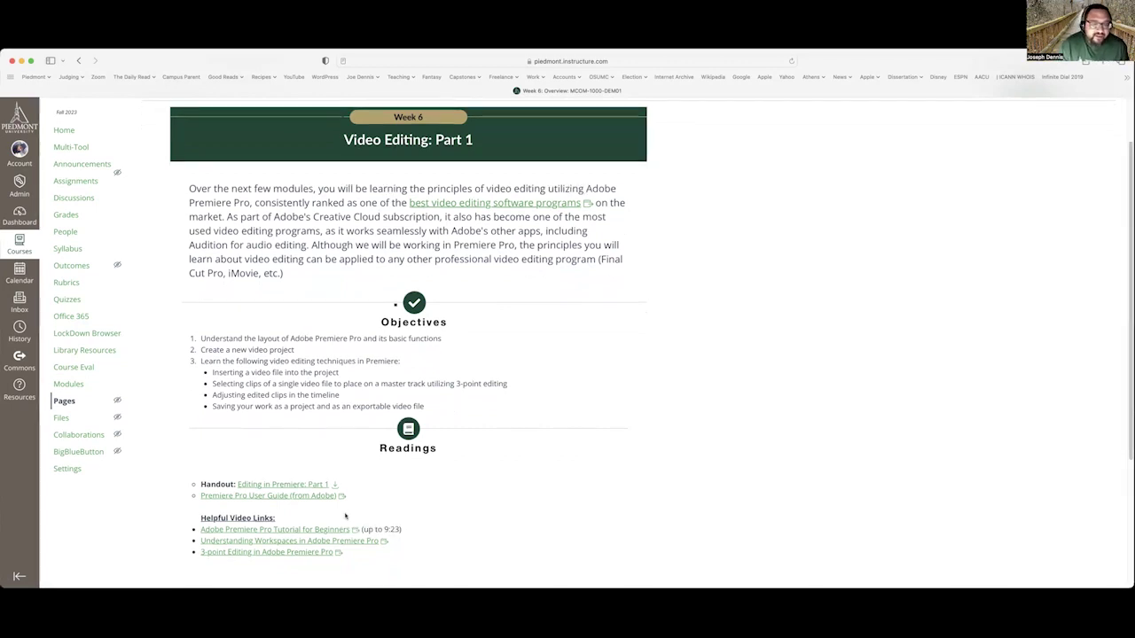
{"action": "scroll", "coordinate": [346, 516], "scroll_direction": "down", "scroll_amount": 3}
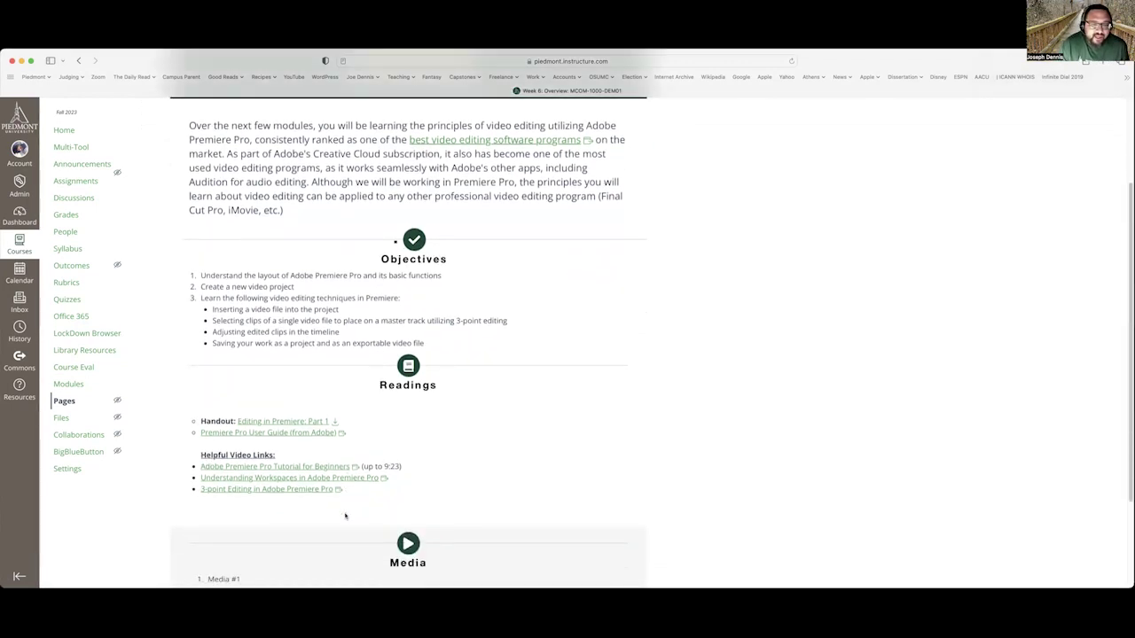
{"action": "scroll", "coordinate": [346, 516], "scroll_direction": "down", "scroll_amount": 6}
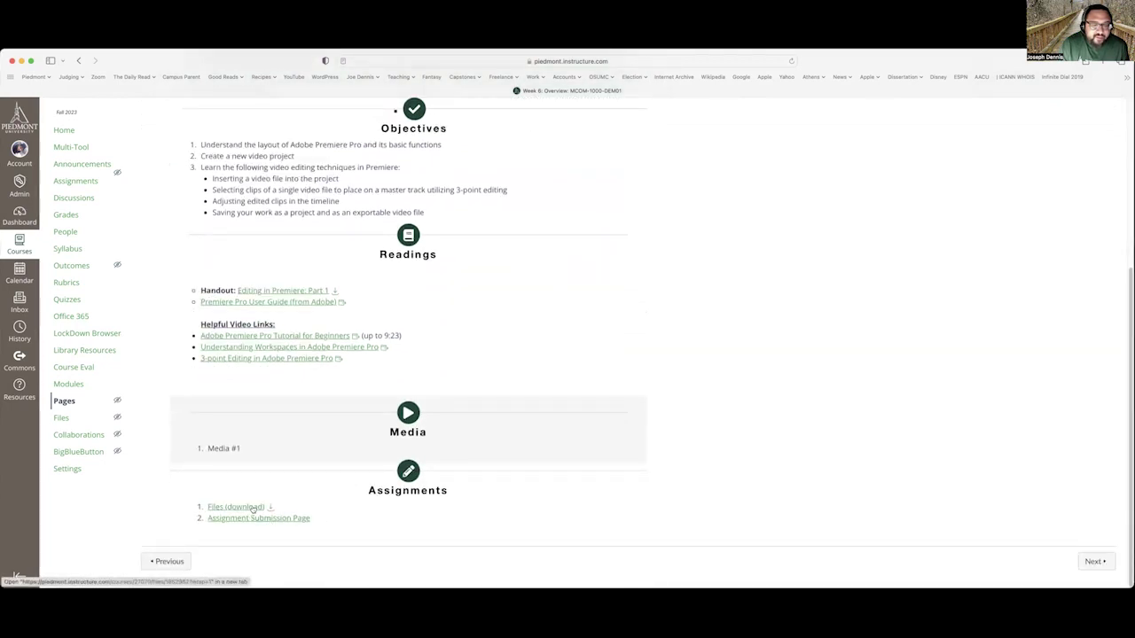
Download Hudgens_Interview.mp4.zip from the page's assignment files and allow downloads from piedmont.instructure.com
{"action": "left_click", "coordinate": [253, 507]}
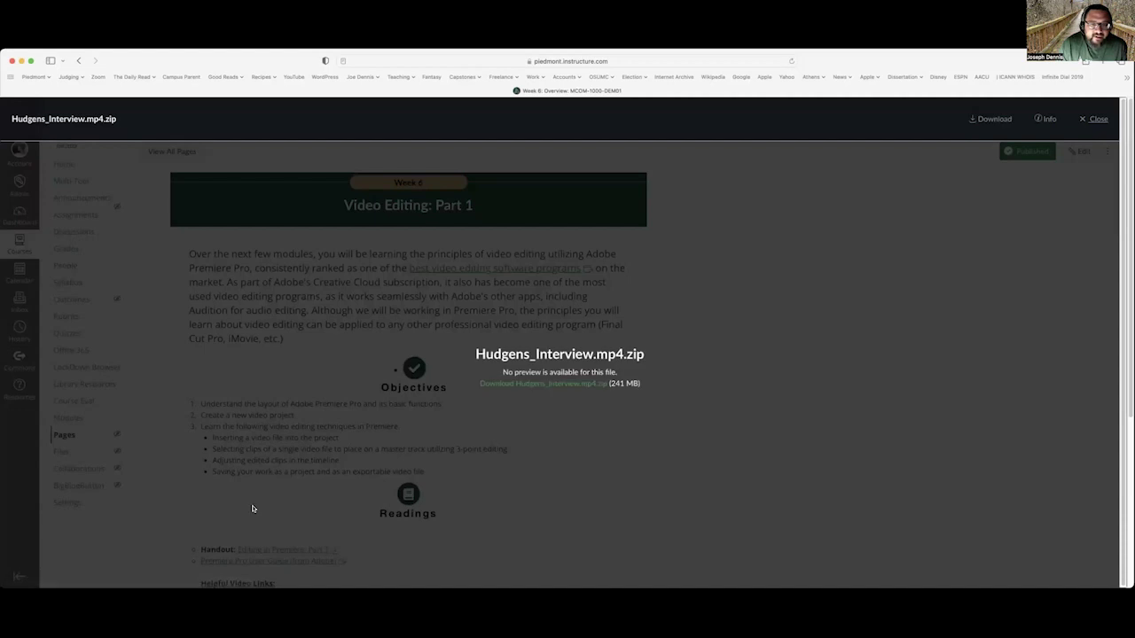
{"action": "left_click", "coordinate": [549, 387]}
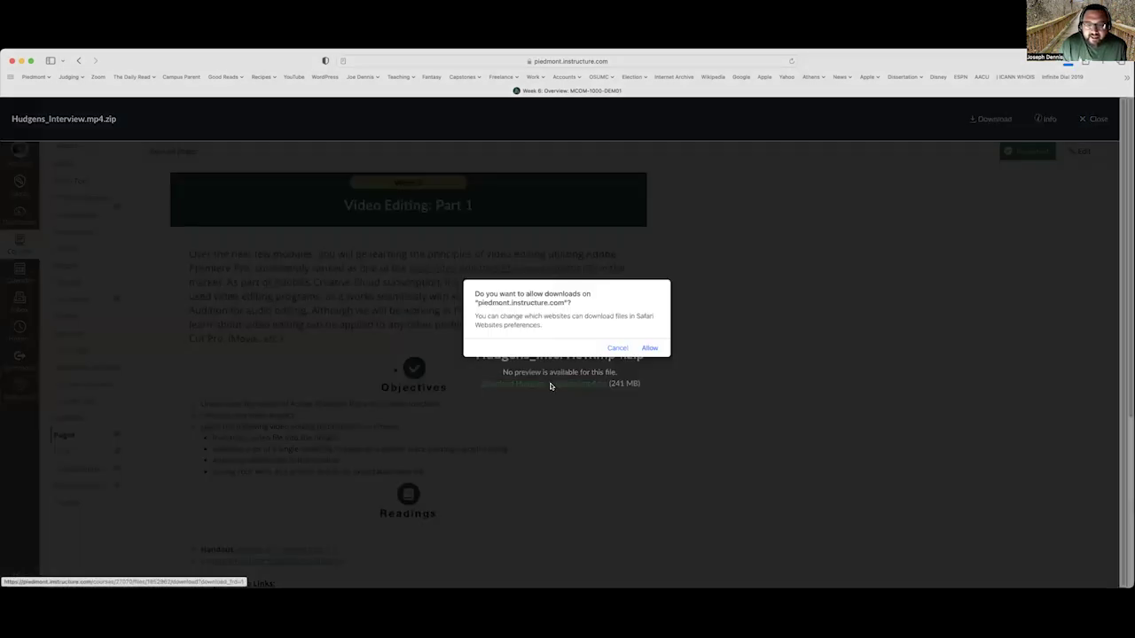
{"action": "left_click", "coordinate": [651, 349]}
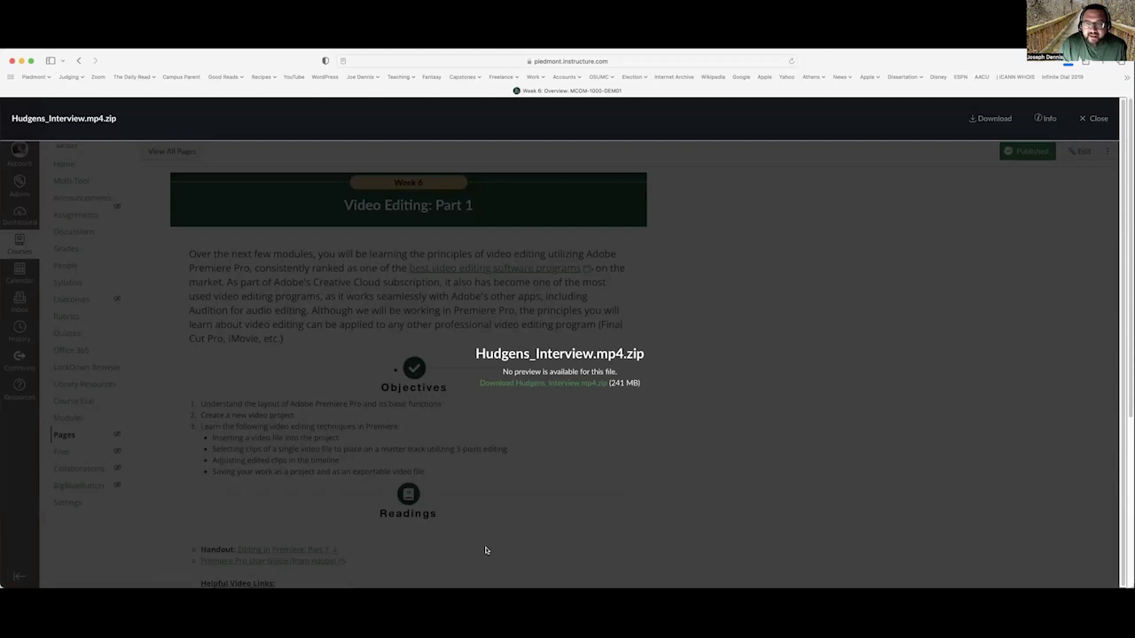
{"action": "scroll", "coordinate": [486, 549], "scroll_direction": "down", "scroll_amount": 2}
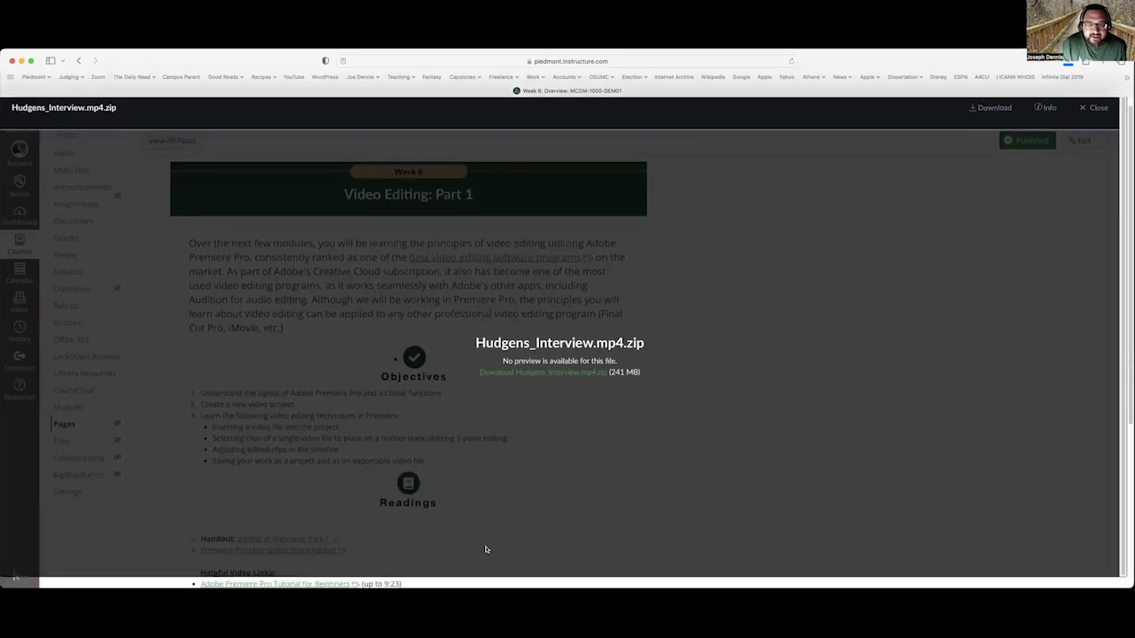
{"action": "scroll", "coordinate": [486, 548], "scroll_direction": "down", "scroll_amount": 5}
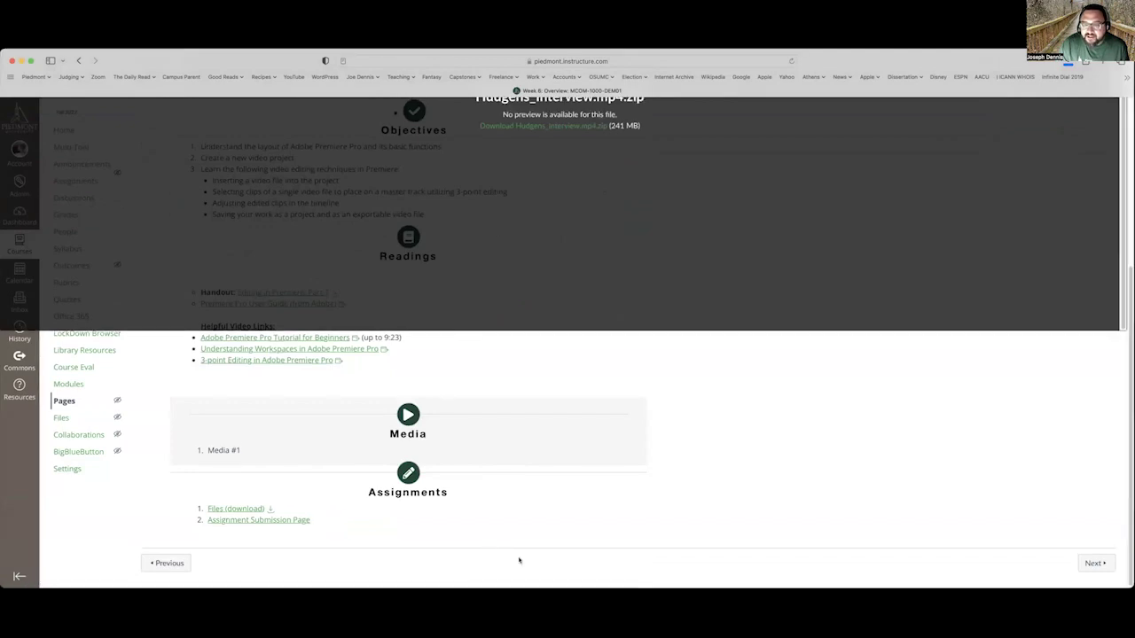
Switch to Adobe Premiere Pro and name the new project VideoProject1
{"action": "key", "text": "super+Tab"}
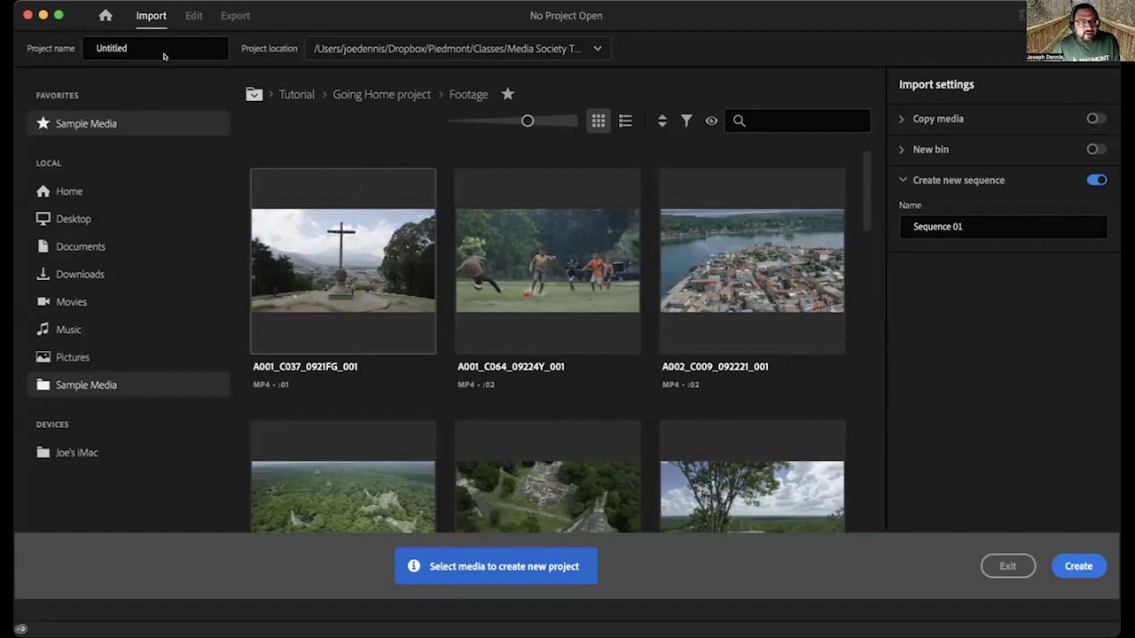
{"action": "left_click", "coordinate": [137, 45]}
{"action": "left_click_drag", "start_coordinate": [137, 45], "coordinate": [88, 35]}
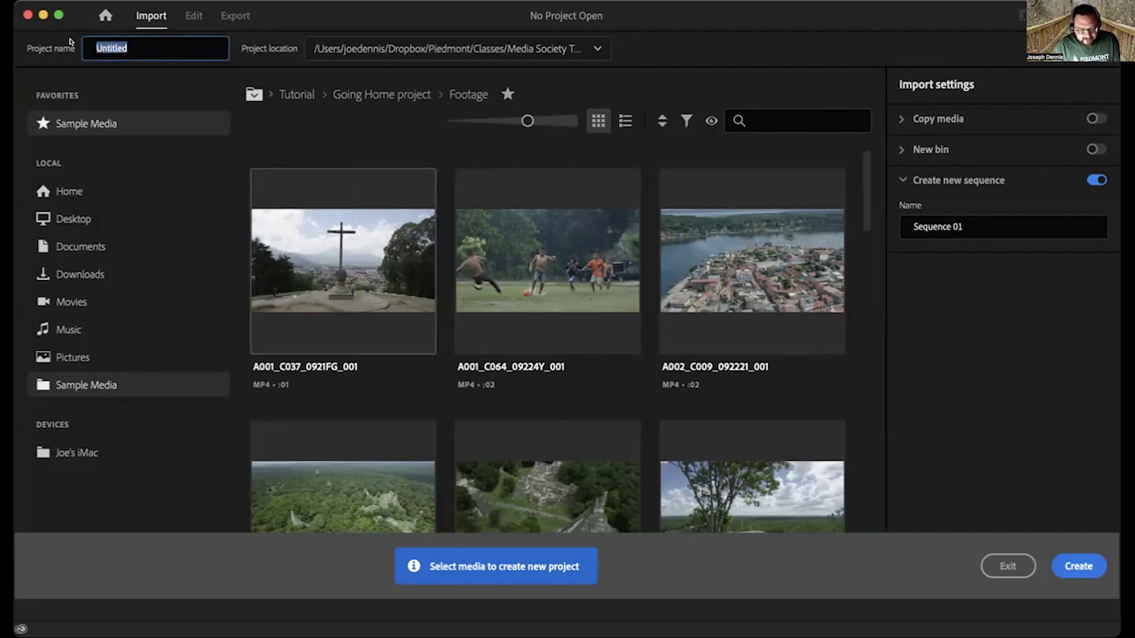
{"action": "type", "text": "Video"}
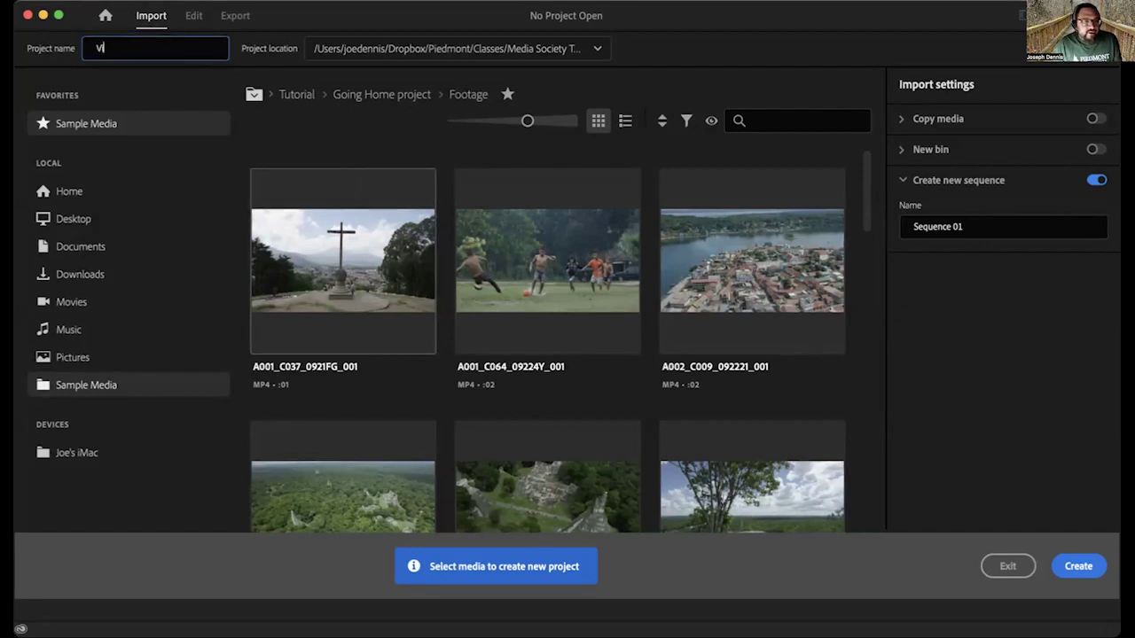
{"action": "key", "text": "BackSpace"}
{"action": "type", "text": "oProj"}
{"action": "key", "text": "BackSpace"}
{"action": "type", "text": "ject1"}
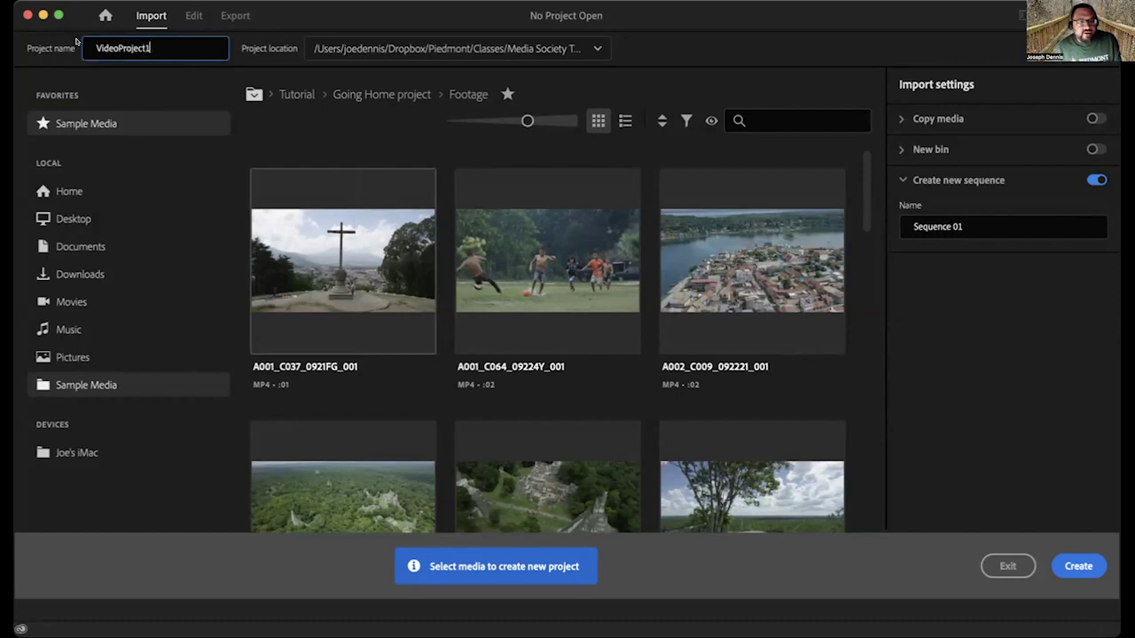
Set the project location to the Video Editing folder within Foundations of Media Technology and create the project
{"action": "left_click", "coordinate": [586, 47]}
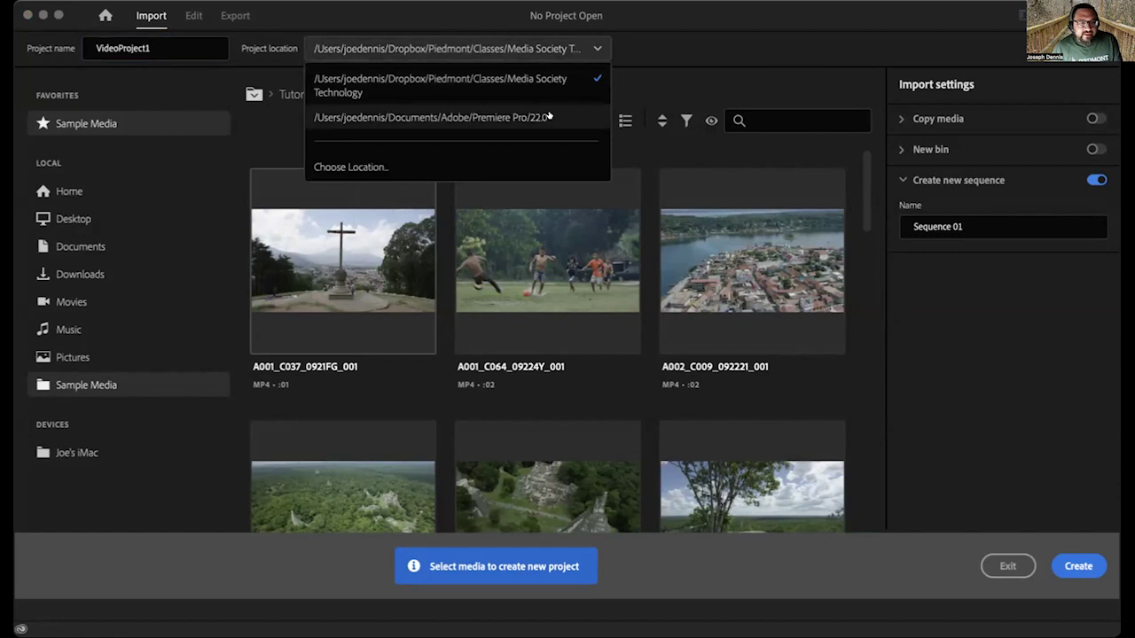
{"action": "left_click", "coordinate": [380, 167]}
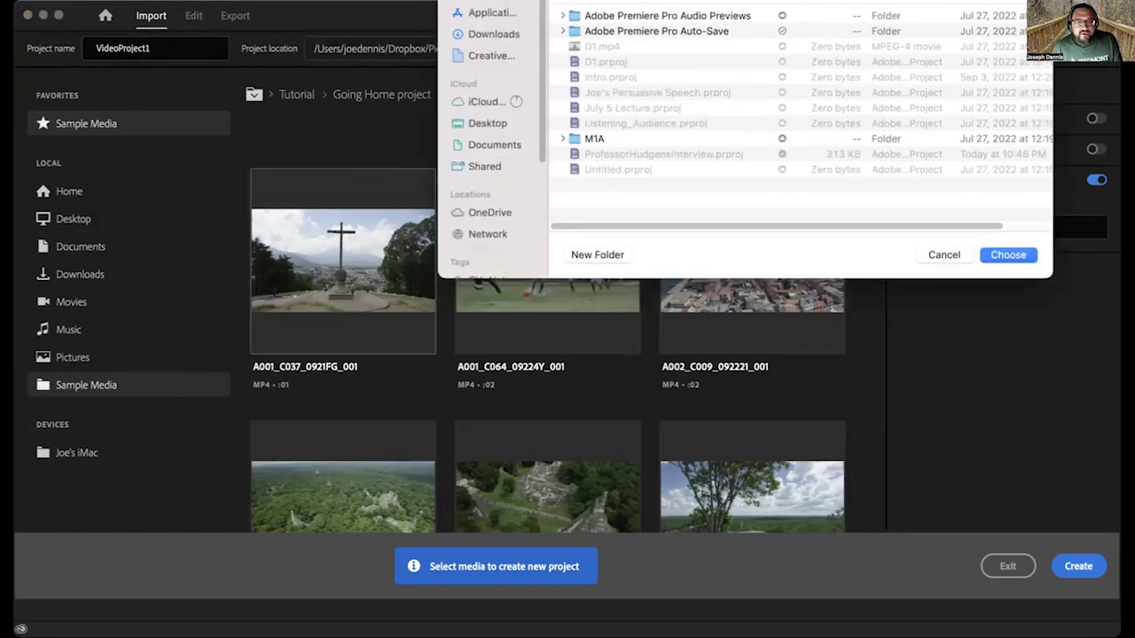
{"action": "scroll", "coordinate": [694, 91], "scroll_direction": "up", "scroll_amount": 10}
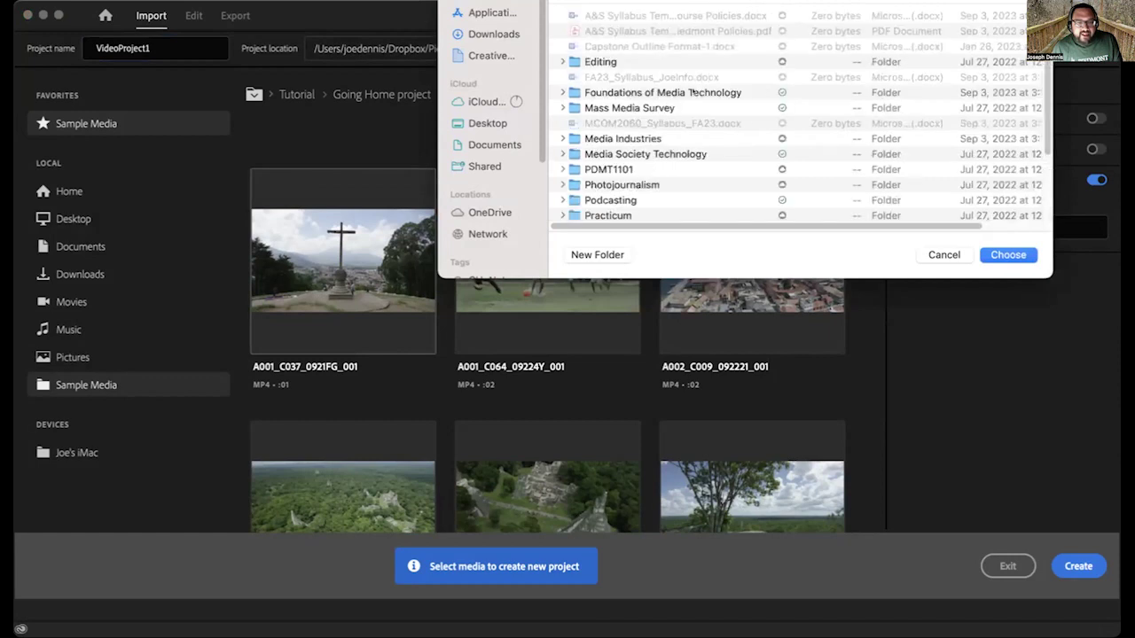
{"action": "double_click", "coordinate": [620, 183]}
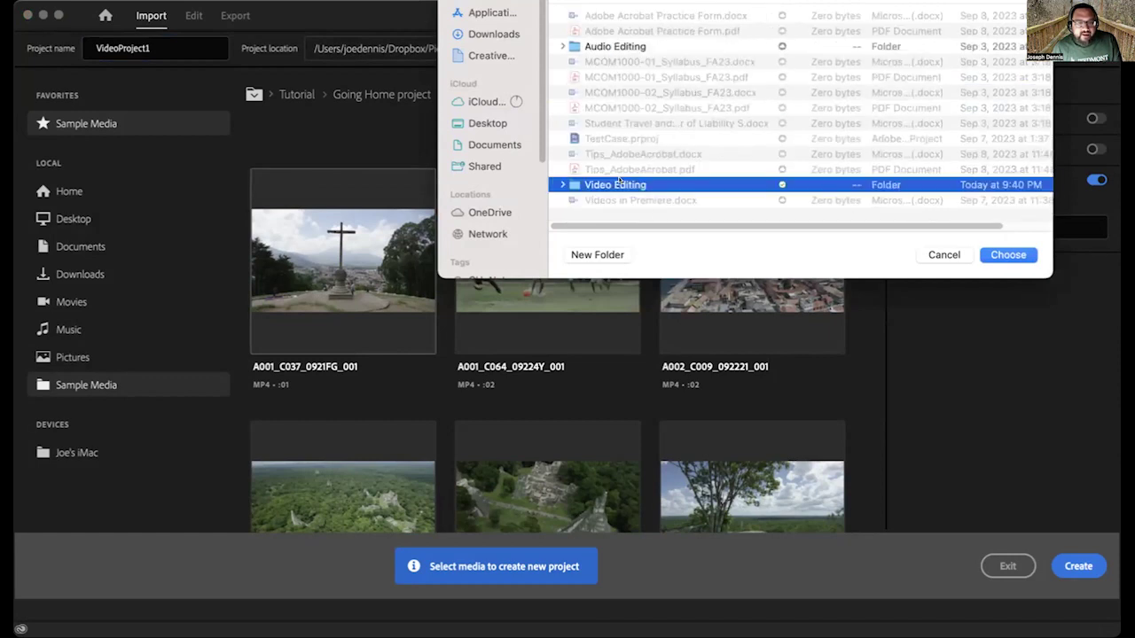
{"action": "left_click", "coordinate": [1005, 255]}
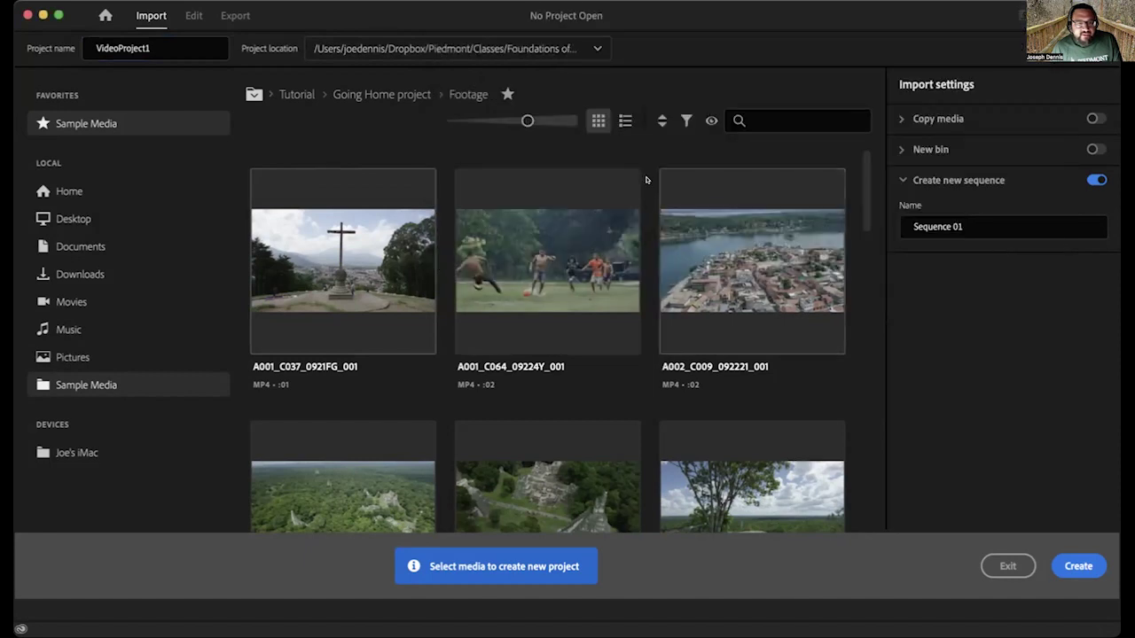
{"action": "left_click", "coordinate": [1067, 565]}
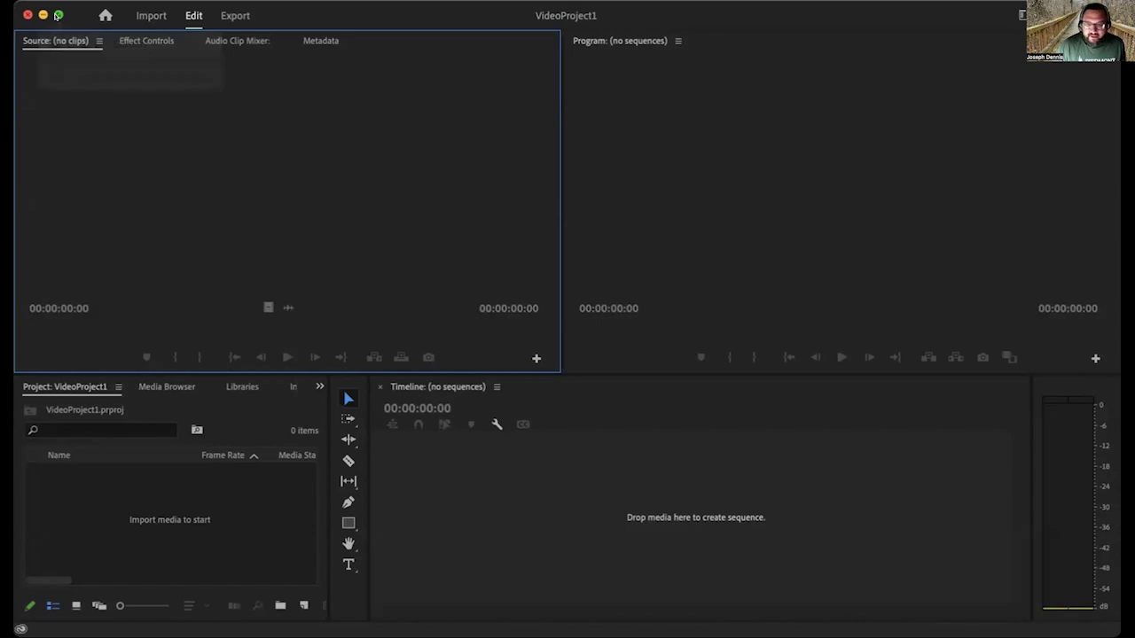
Expand the project window to full screen and import Hudgens_Interview.mp4 from the Downloads folder
{"action": "left_click", "coordinate": [58, 15]}
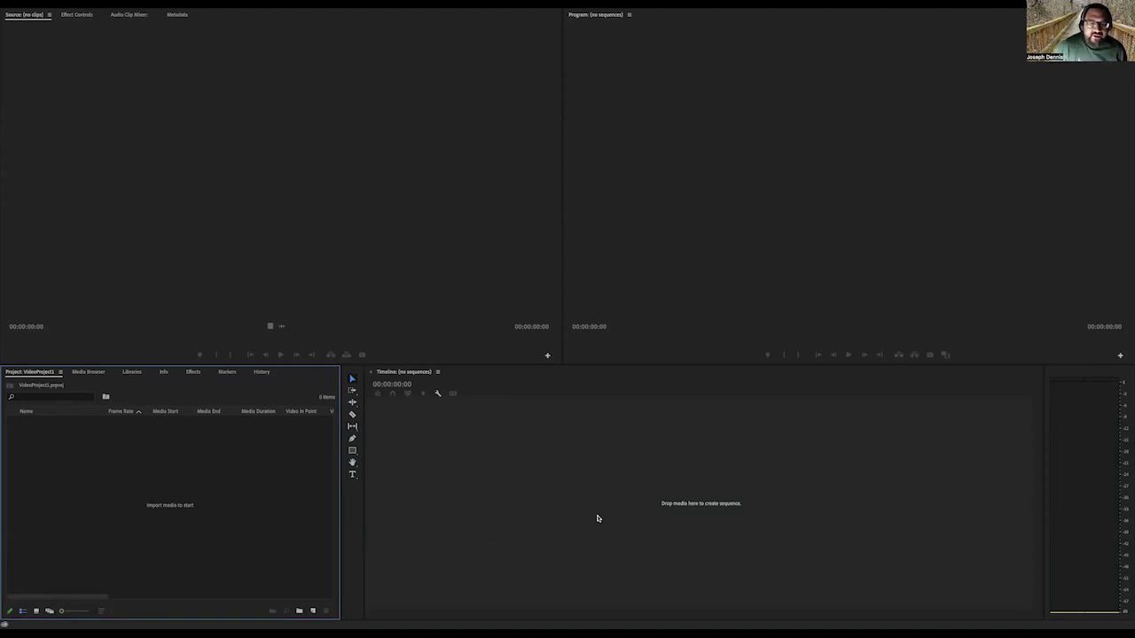
{"action": "double_click", "coordinate": [186, 508]}
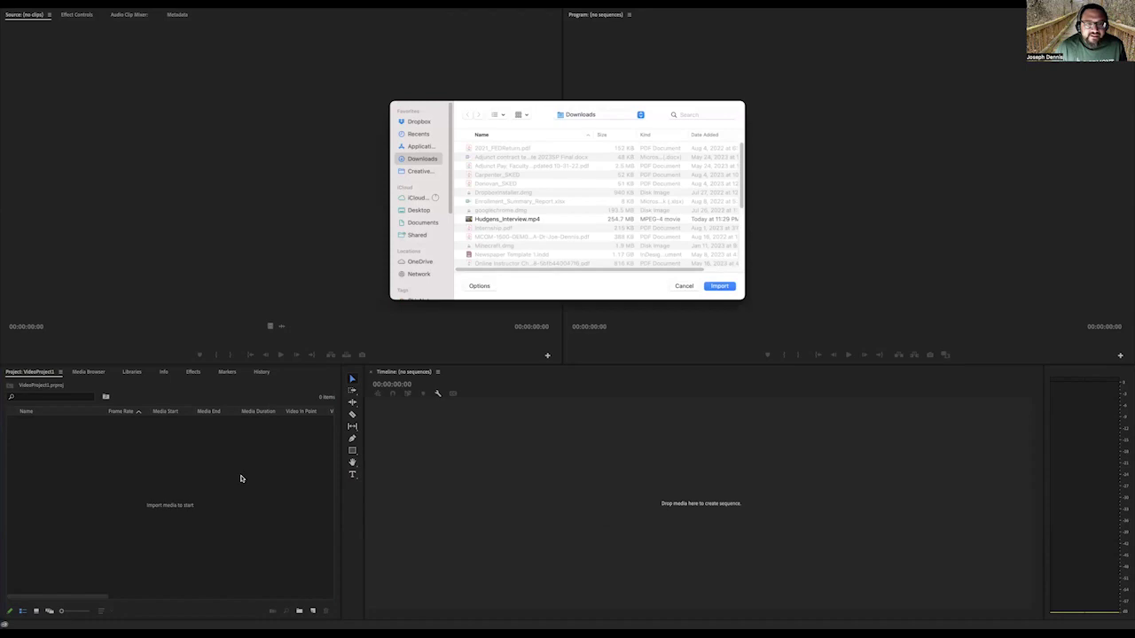
{"action": "left_click", "coordinate": [706, 134]}
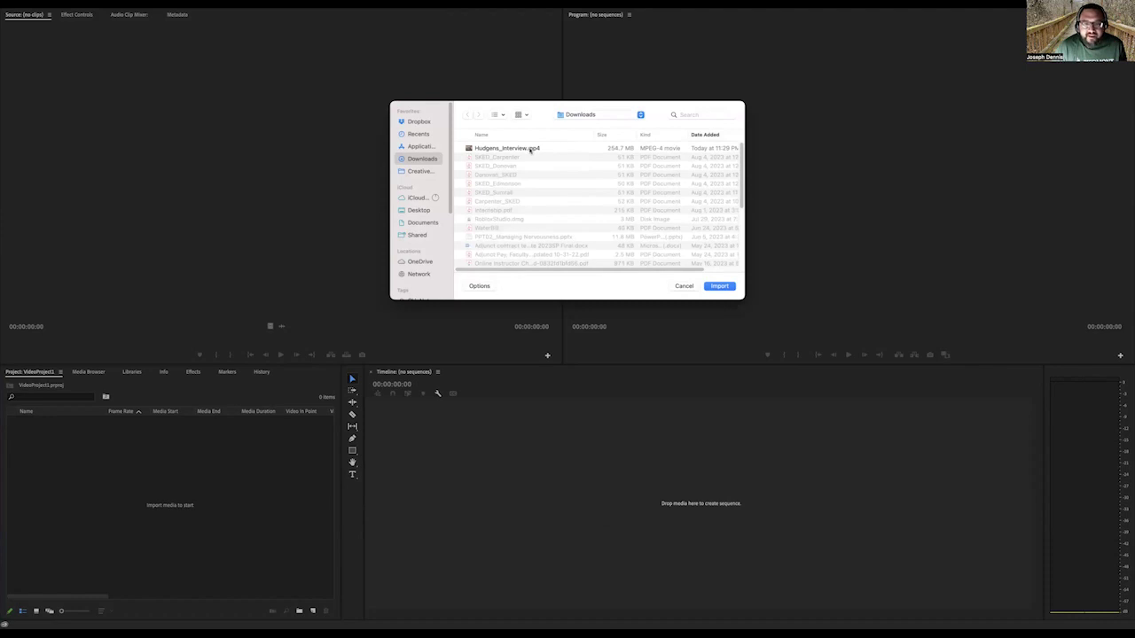
{"action": "left_click", "coordinate": [531, 150]}
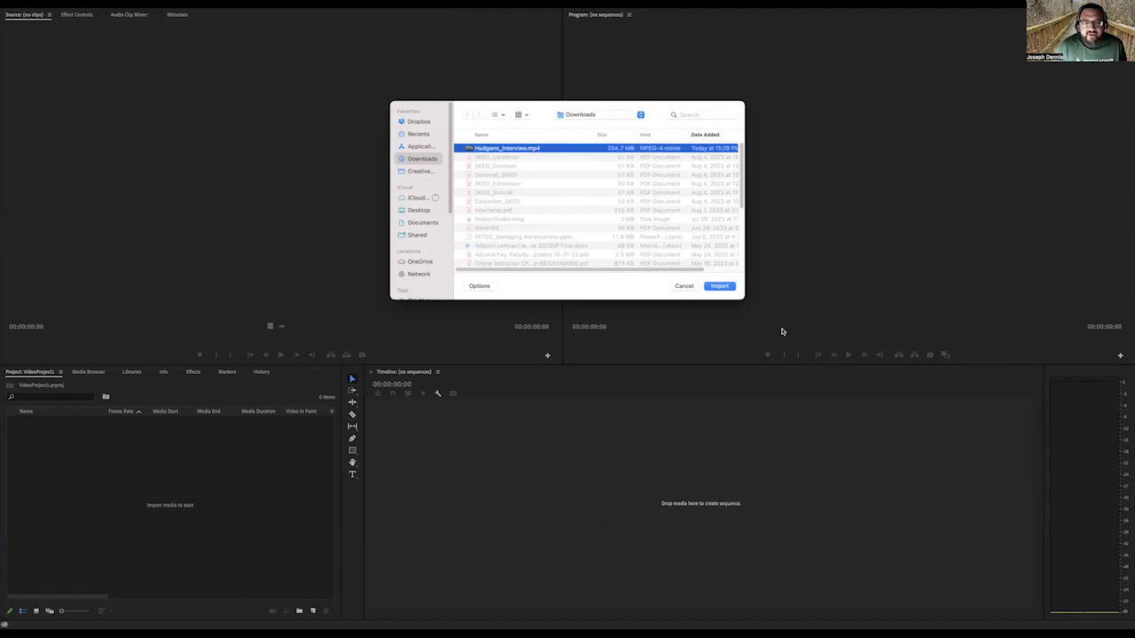
{"action": "left_click", "coordinate": [720, 287]}
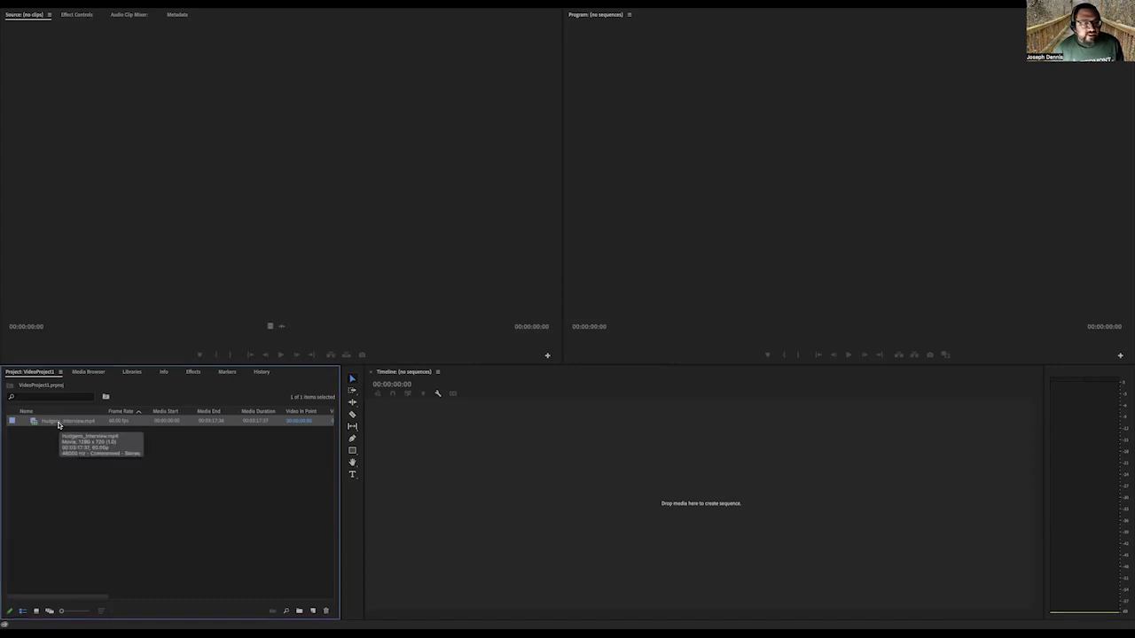
Open the imported Hudgens_Interview.mp4 clip in the Source monitor
{"action": "left_click", "coordinate": [56, 422]}
{"action": "left_click", "coordinate": [33, 422]}
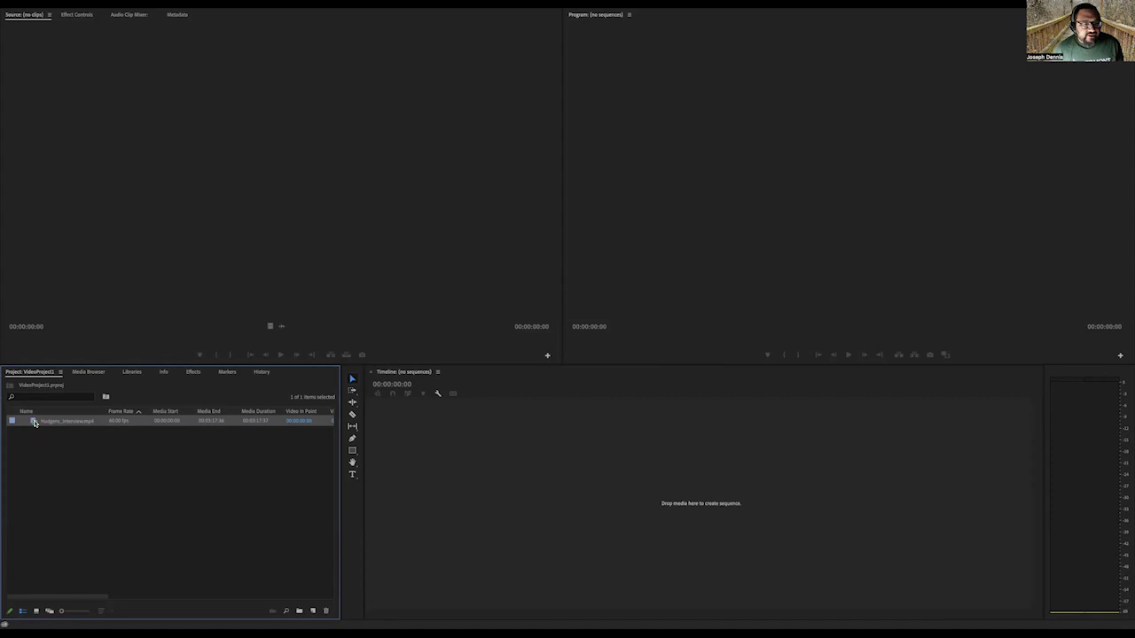
{"action": "double_click", "coordinate": [33, 422]}
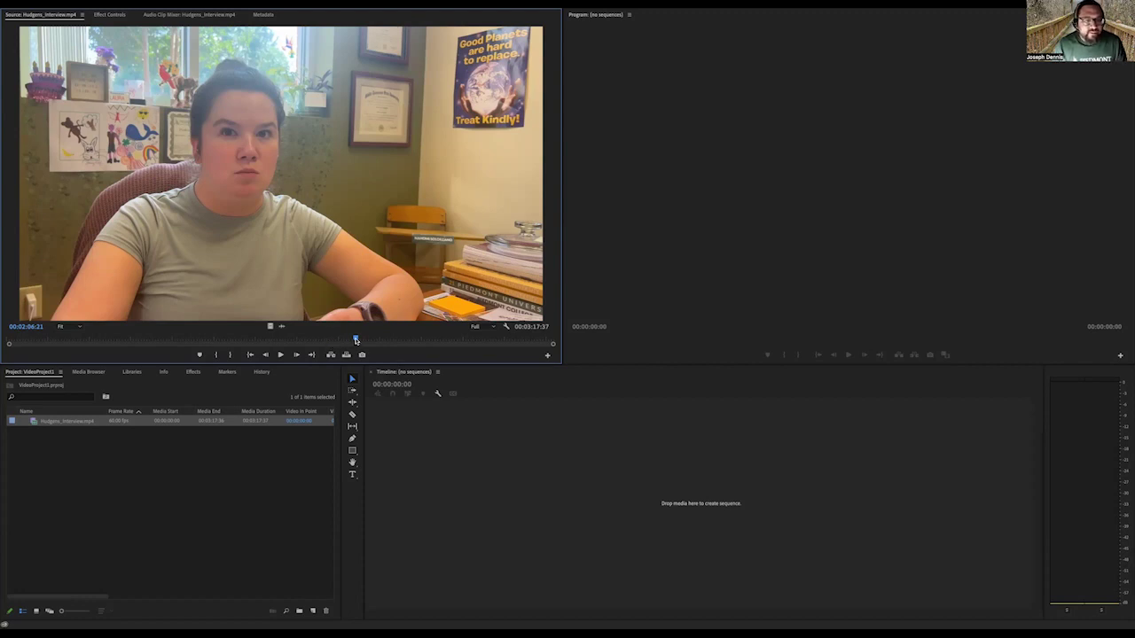
Play the interview from its start in the Source monitor and mark an In point at about 11 seconds
{"action": "left_click_drag", "start_coordinate": [356, 341], "coordinate": [3, 349]}
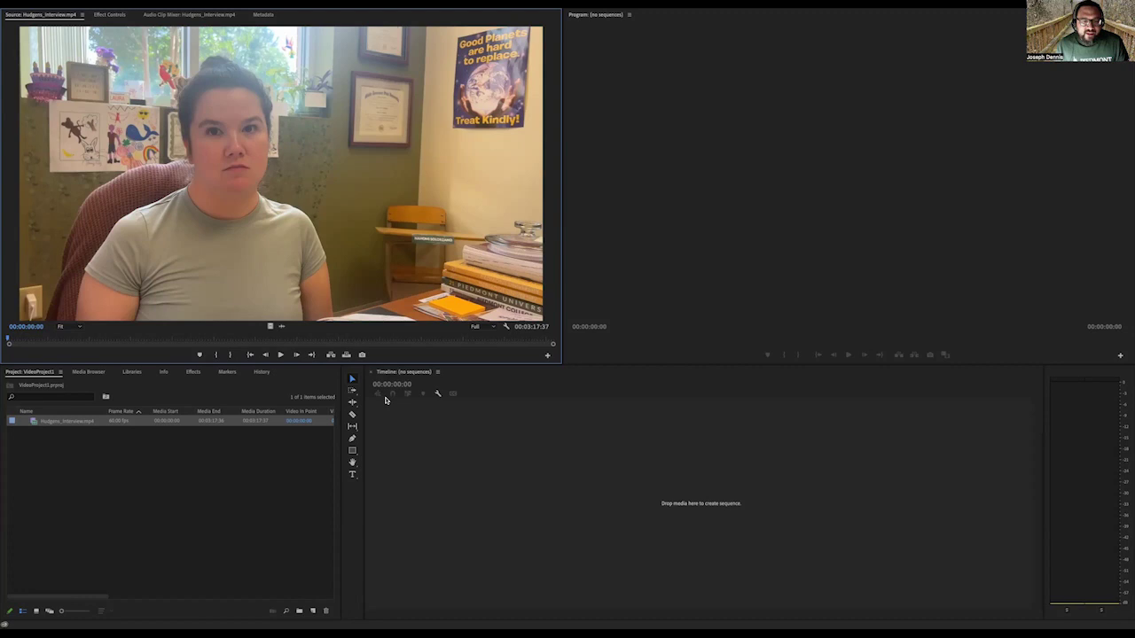
{"action": "left_click", "coordinate": [280, 356]}
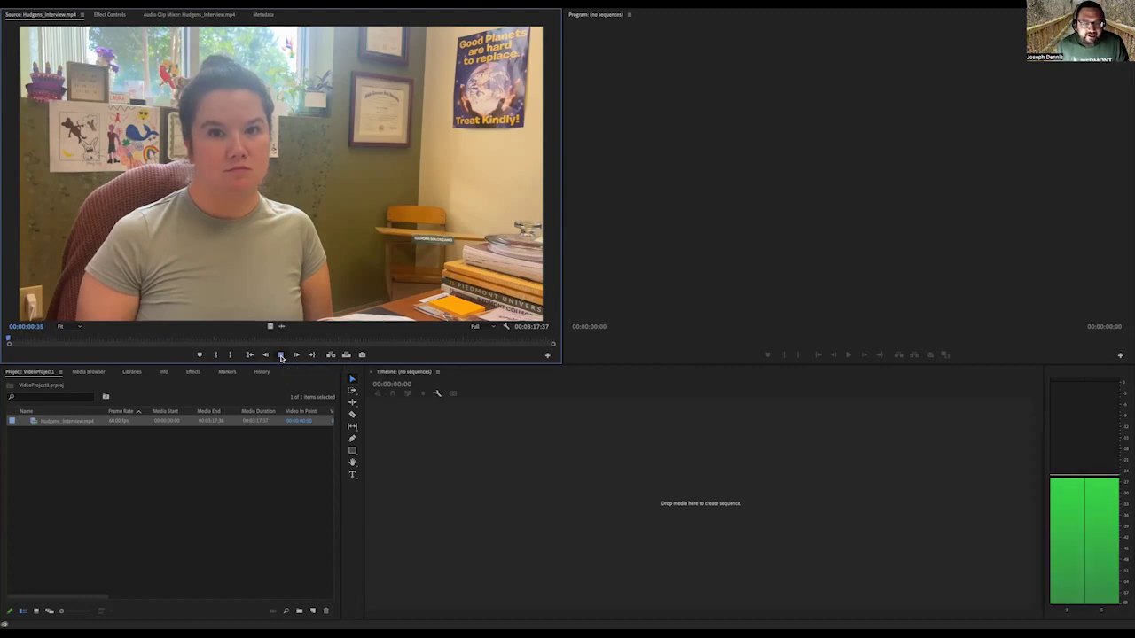
{"action": "left_click", "coordinate": [281, 356]}
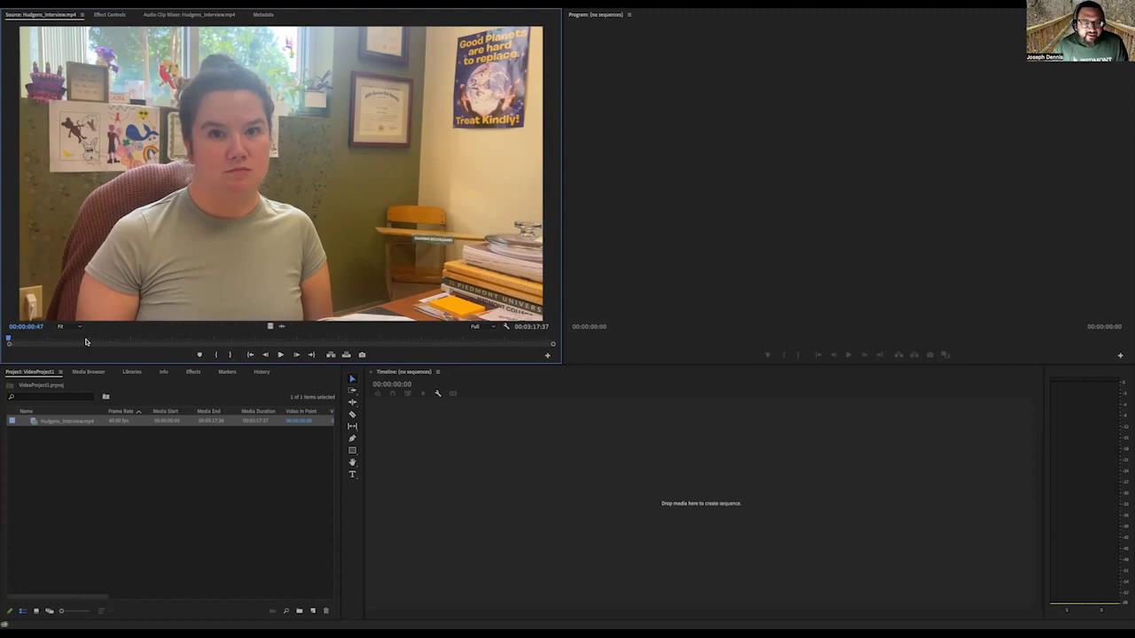
{"action": "key", "text": "space"}
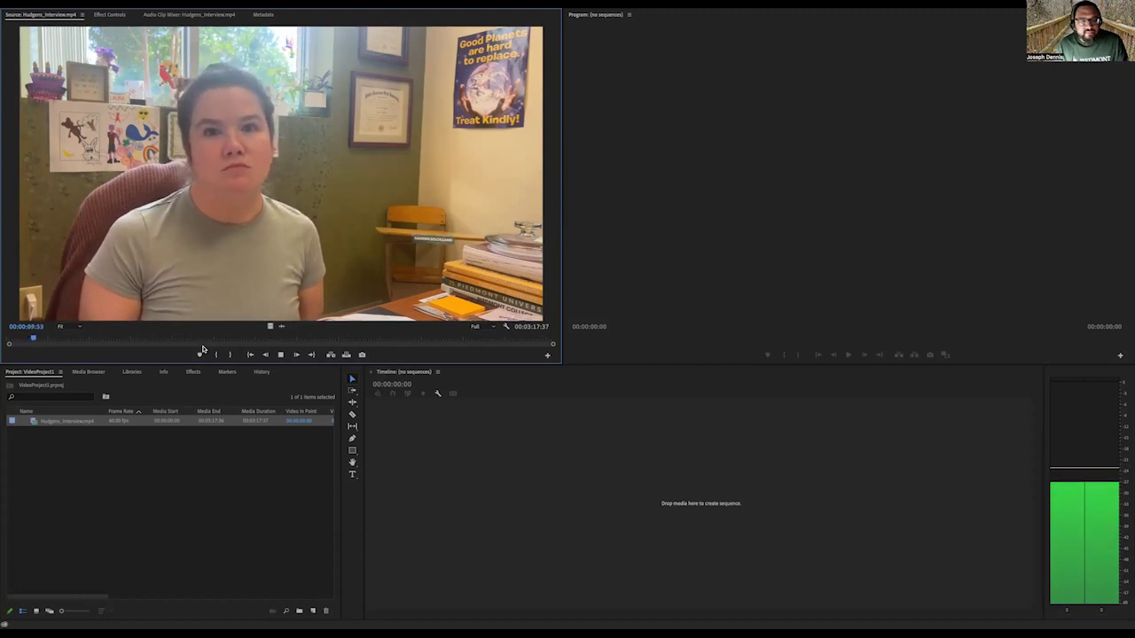
{"action": "key", "text": "i"}
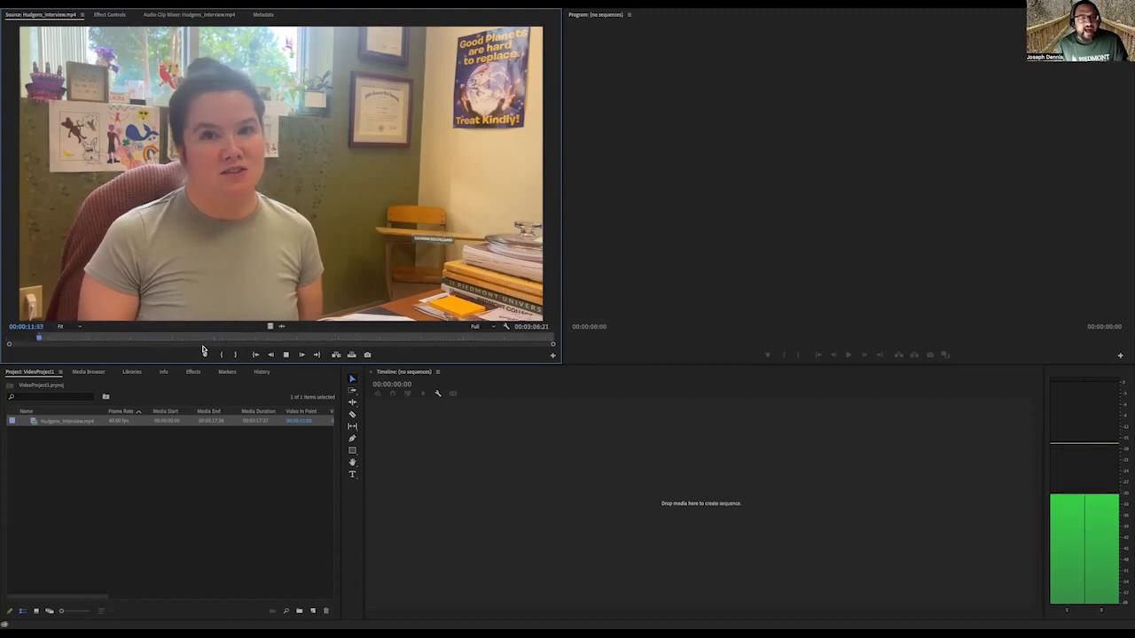
{"action": "key", "text": "space"}
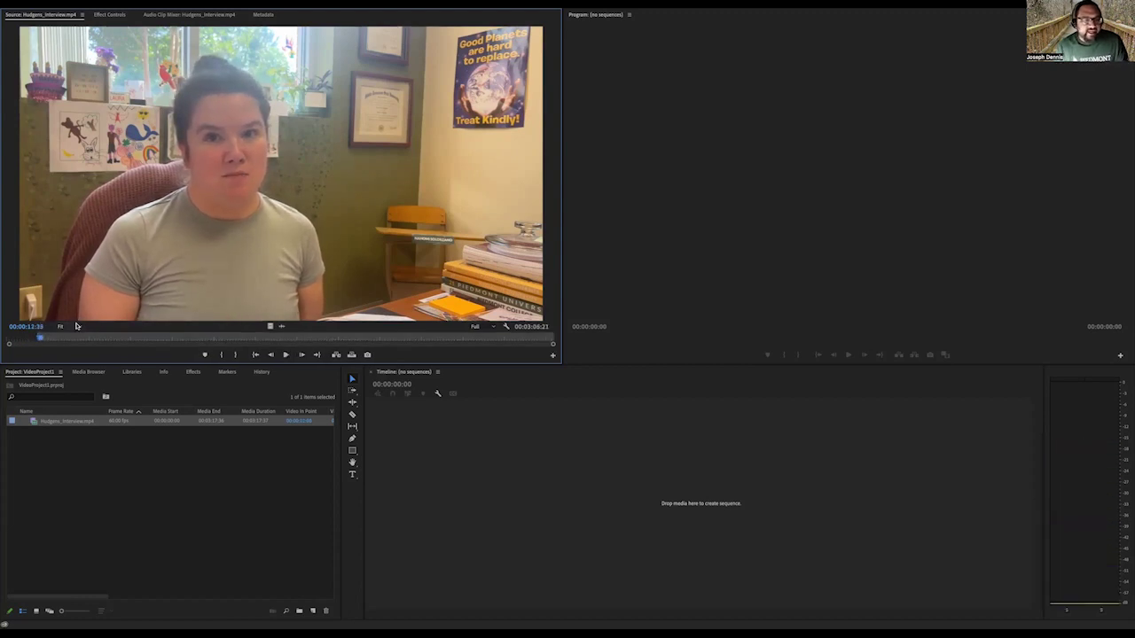
Play on from the In point and mark the Out point of the first section at about 30 seconds
{"action": "left_click_drag", "start_coordinate": [40, 339], "coordinate": [38, 342]}
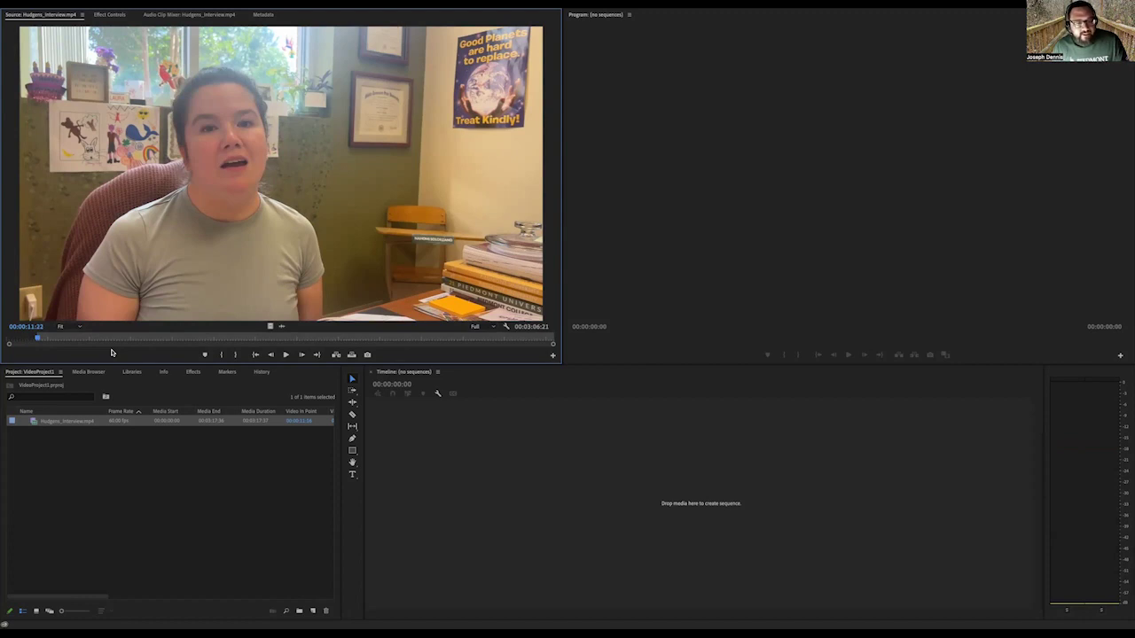
{"action": "key", "text": "space"}
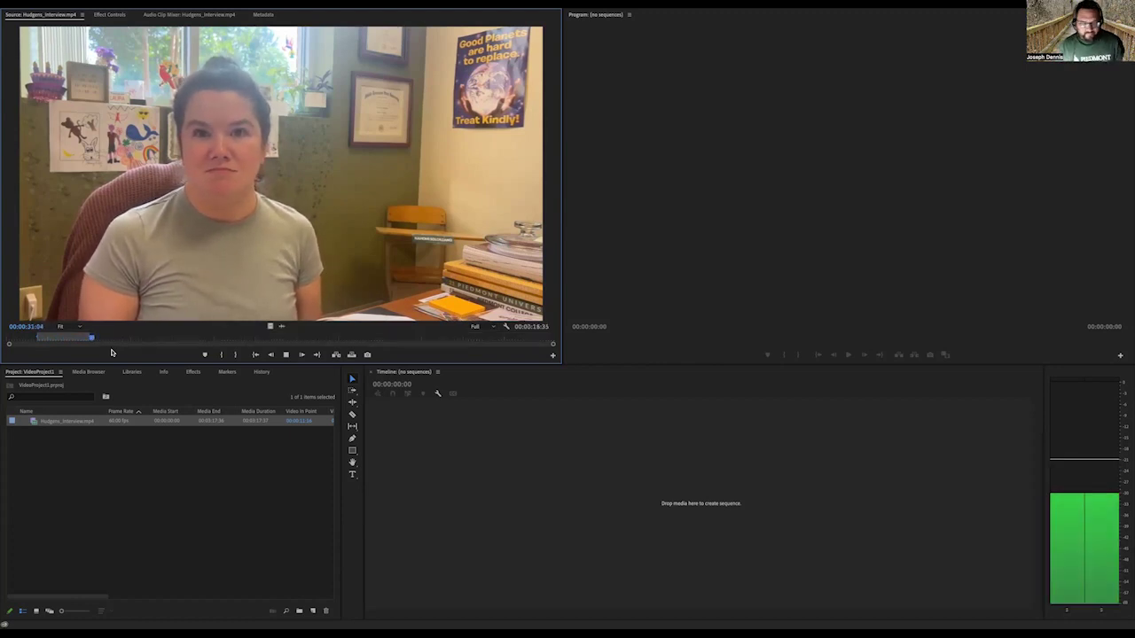
{"action": "key", "text": "space"}
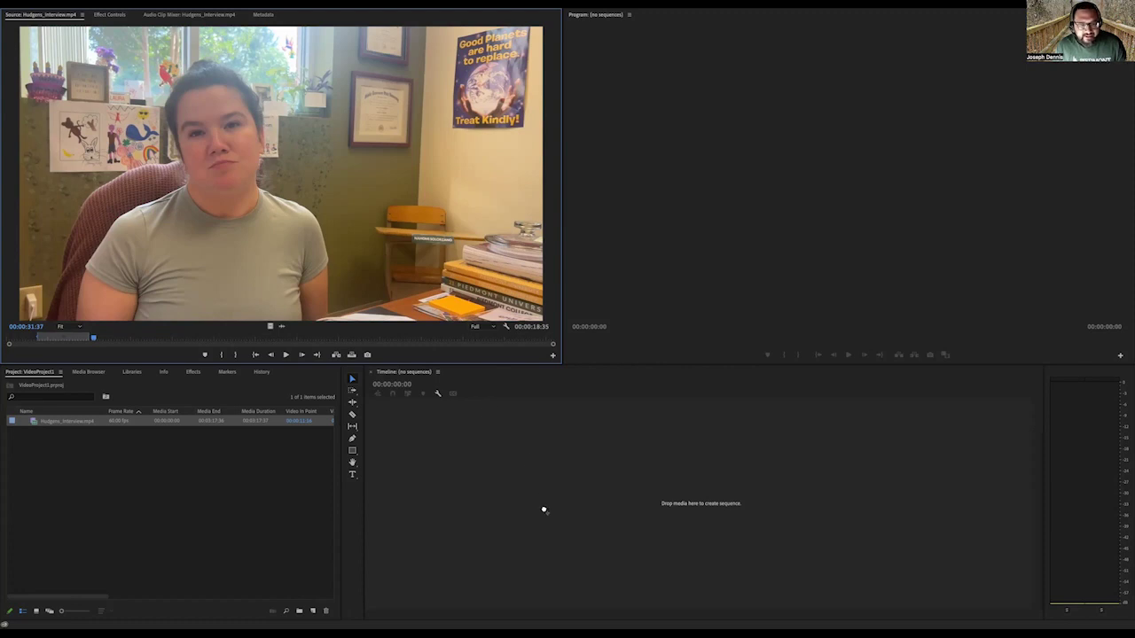
Create a new sequence from the marked section in the empty timeline and play its opening seconds
{"action": "left_click_drag", "start_coordinate": [544, 511], "coordinate": [544, 511]}
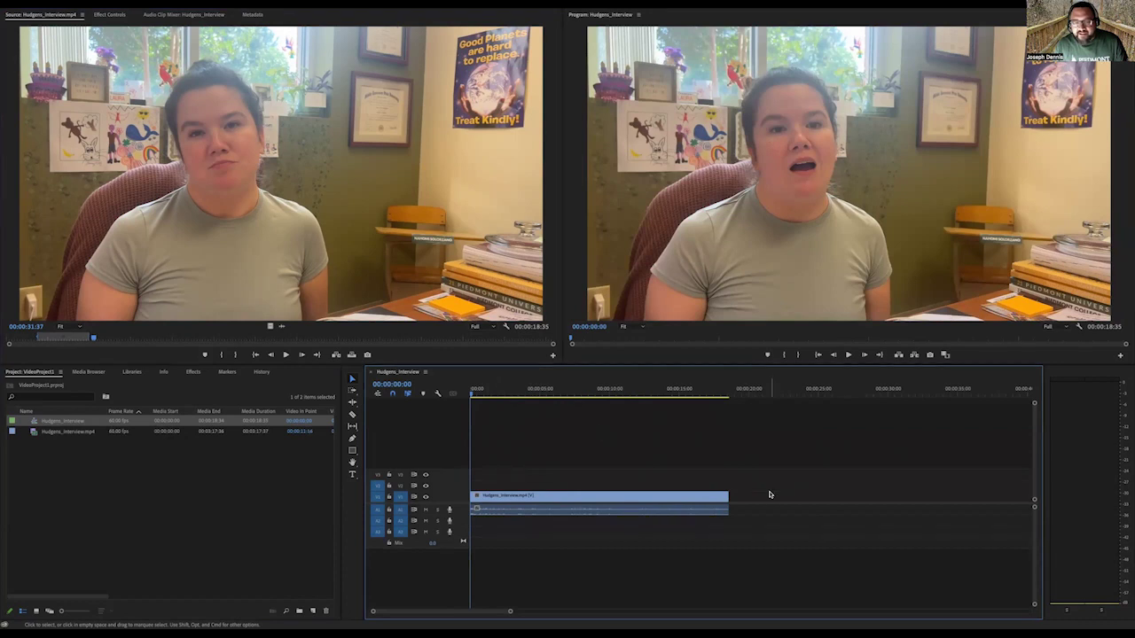
{"action": "key", "text": "space"}
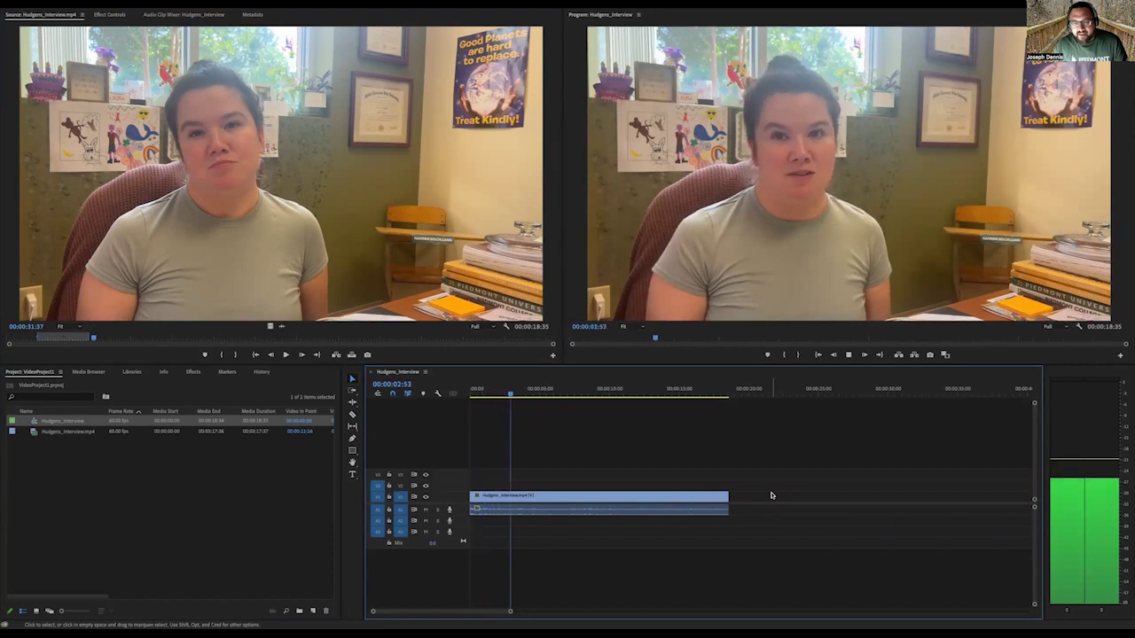
{"action": "key", "text": "space"}
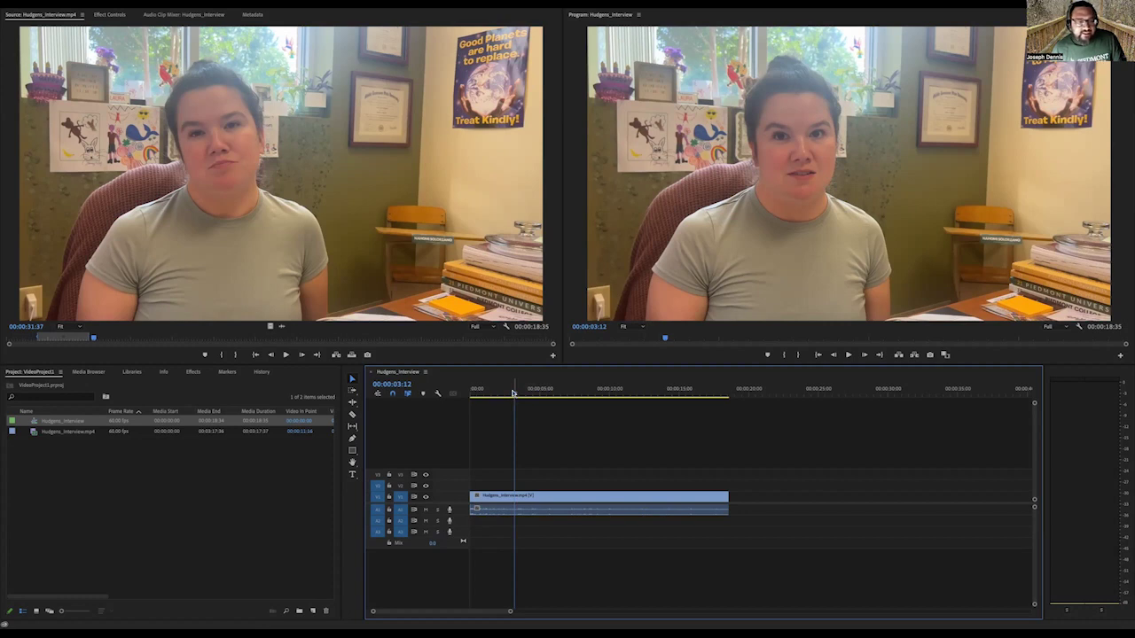
Mark the source section from about 33 to 53 seconds and place it directly after the first clip in the timeline
{"action": "left_click", "coordinate": [234, 249]}
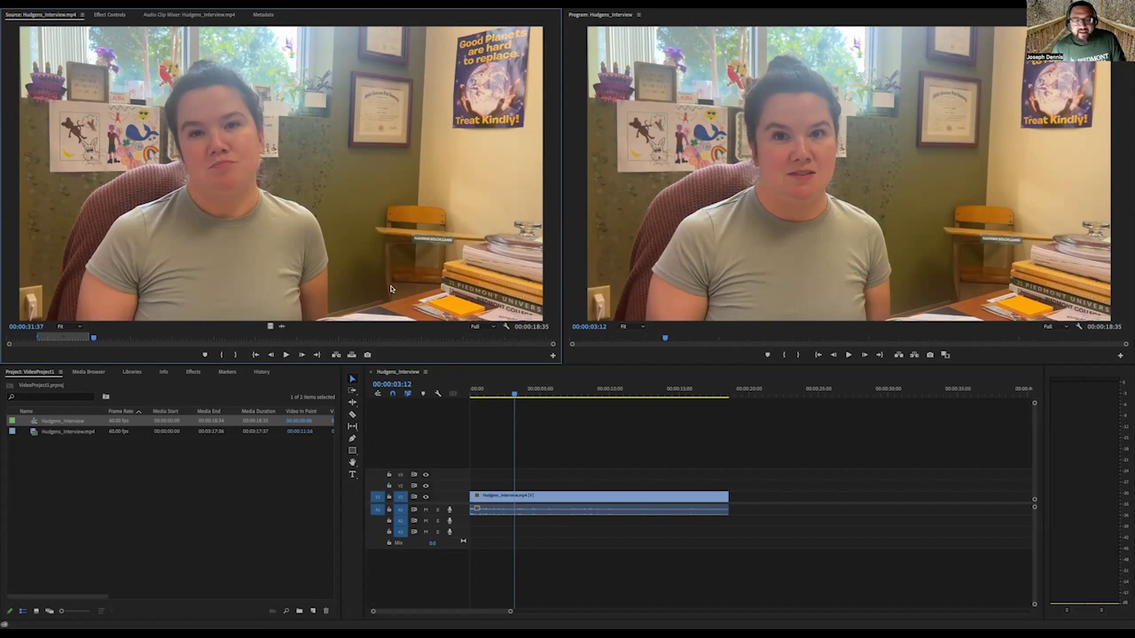
{"action": "key", "text": "space"}
{"action": "key", "text": "i"}
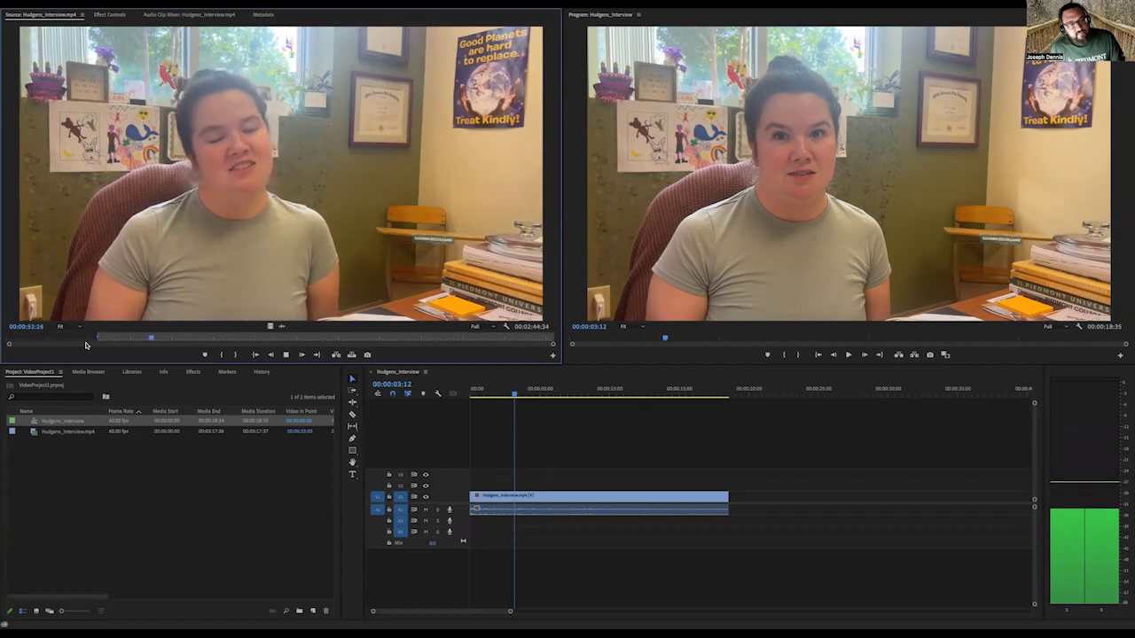
{"action": "key", "text": "o"}
{"action": "key", "text": "space"}
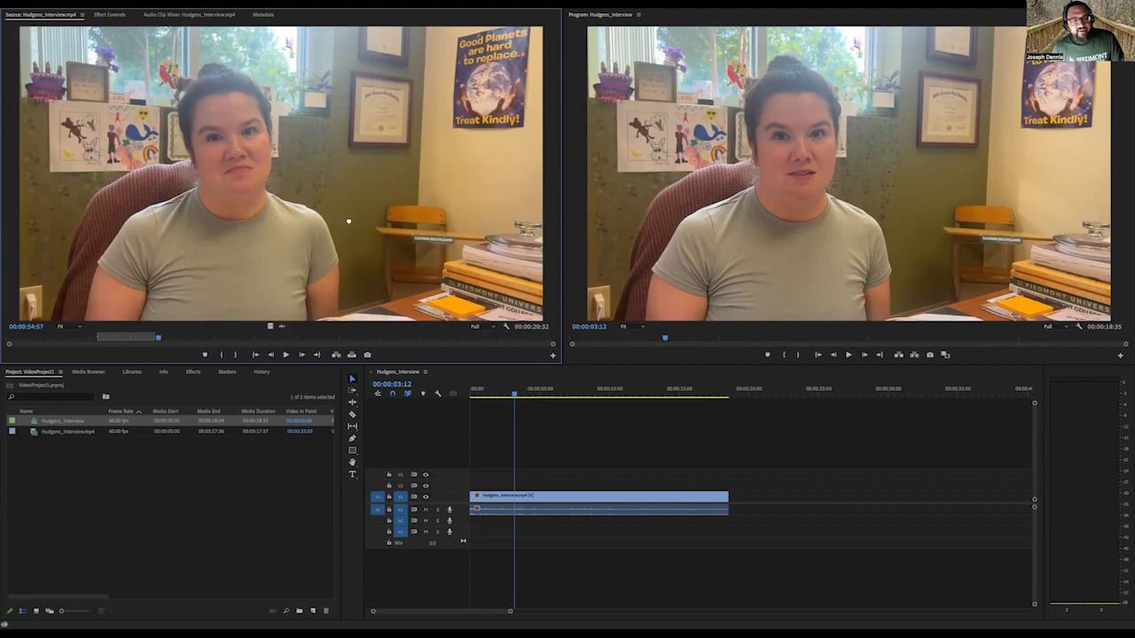
{"action": "left_click_drag", "start_coordinate": [604, 369], "coordinate": [729, 510]}
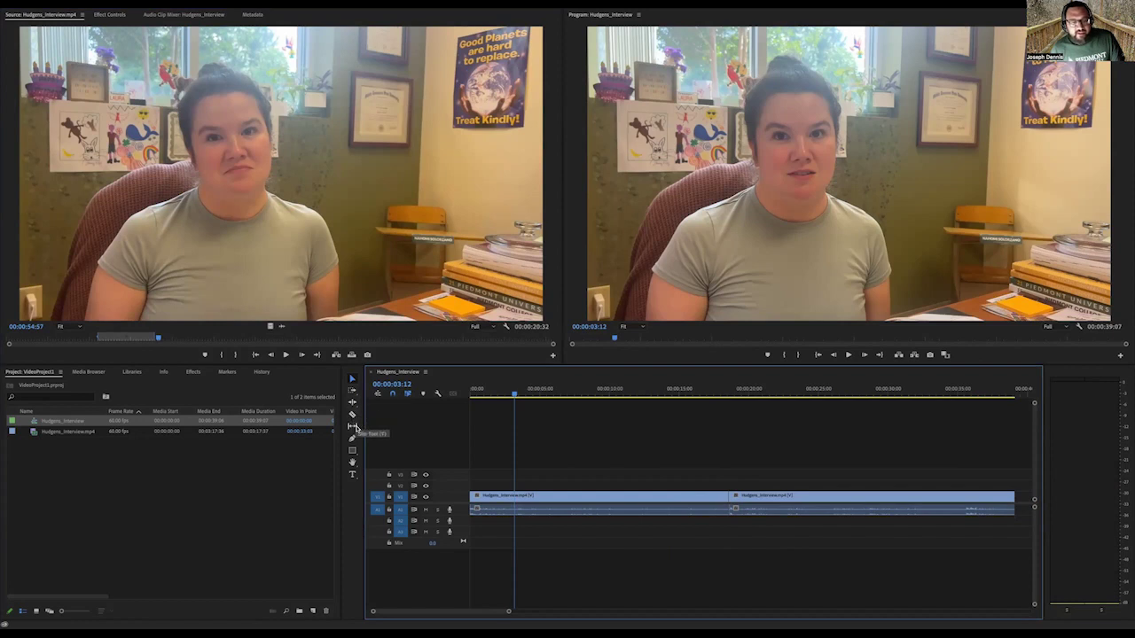
Play the sequence across the cut between the first and second clips, starting at about 17 seconds
{"action": "left_click", "coordinate": [349, 426]}
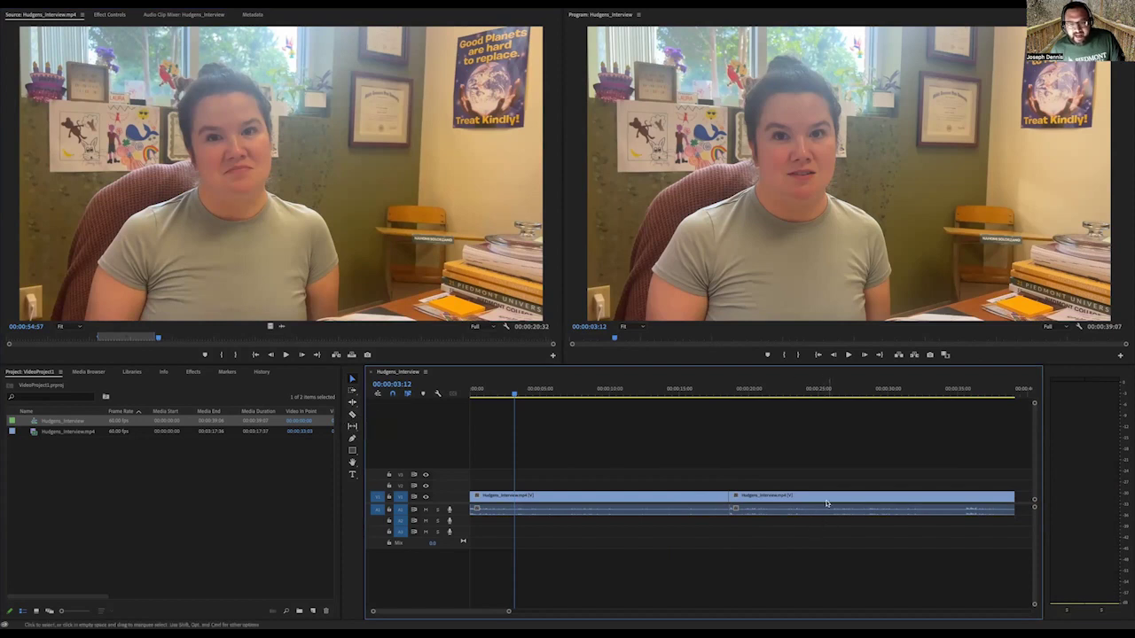
{"action": "left_click", "coordinate": [725, 390]}
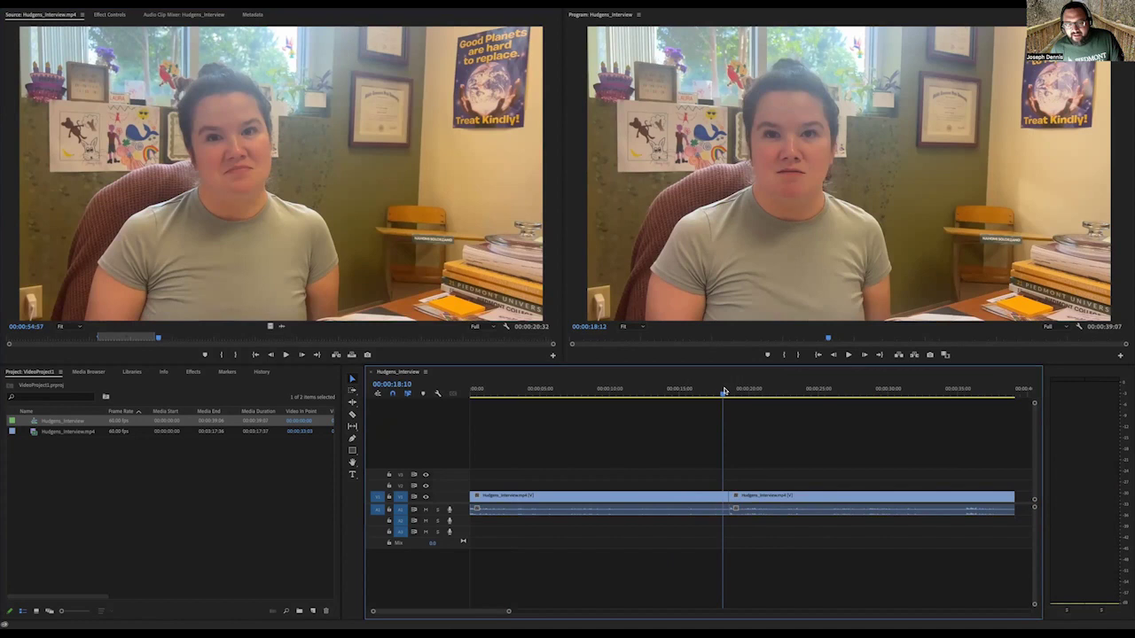
{"action": "left_click_drag", "start_coordinate": [722, 396], "coordinate": [719, 399]}
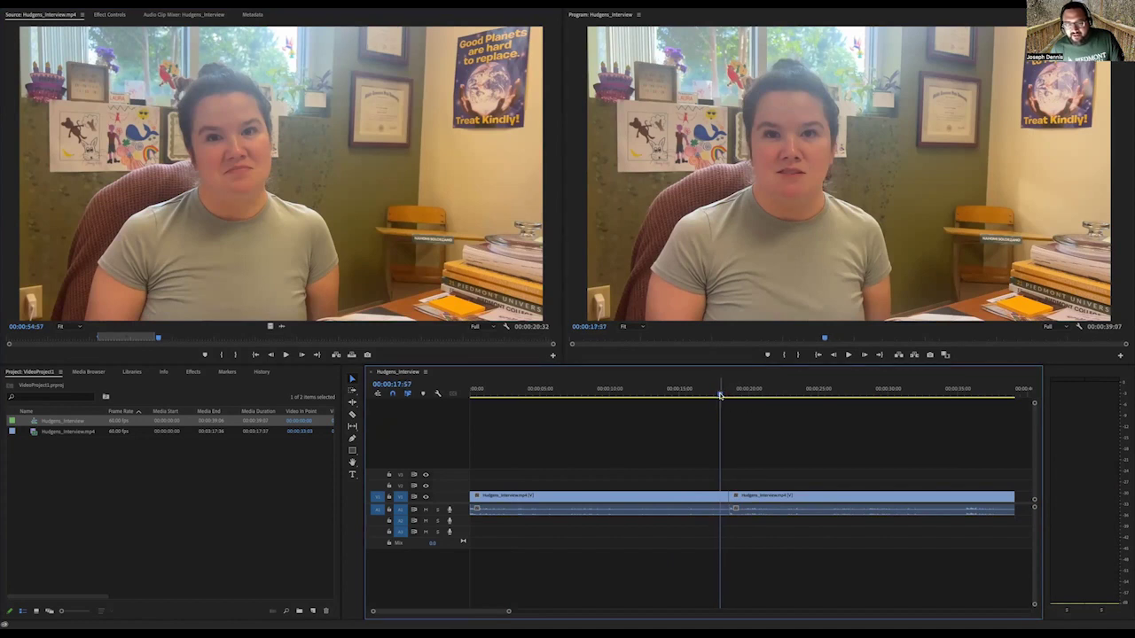
{"action": "left_click_drag", "start_coordinate": [719, 397], "coordinate": [717, 397]}
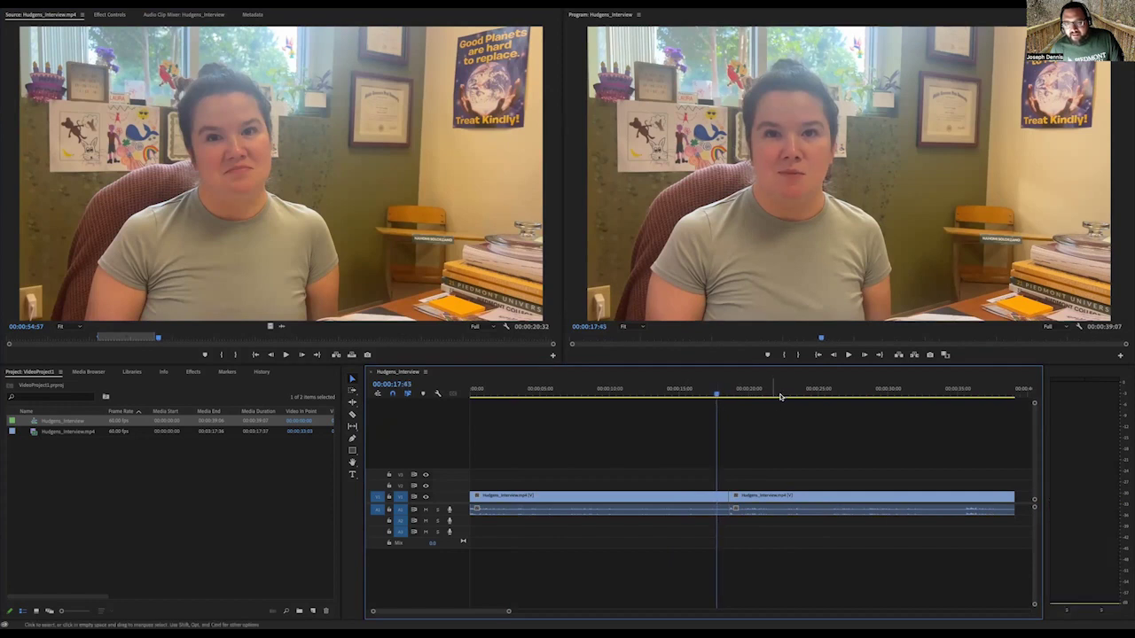
{"action": "key", "text": "space"}
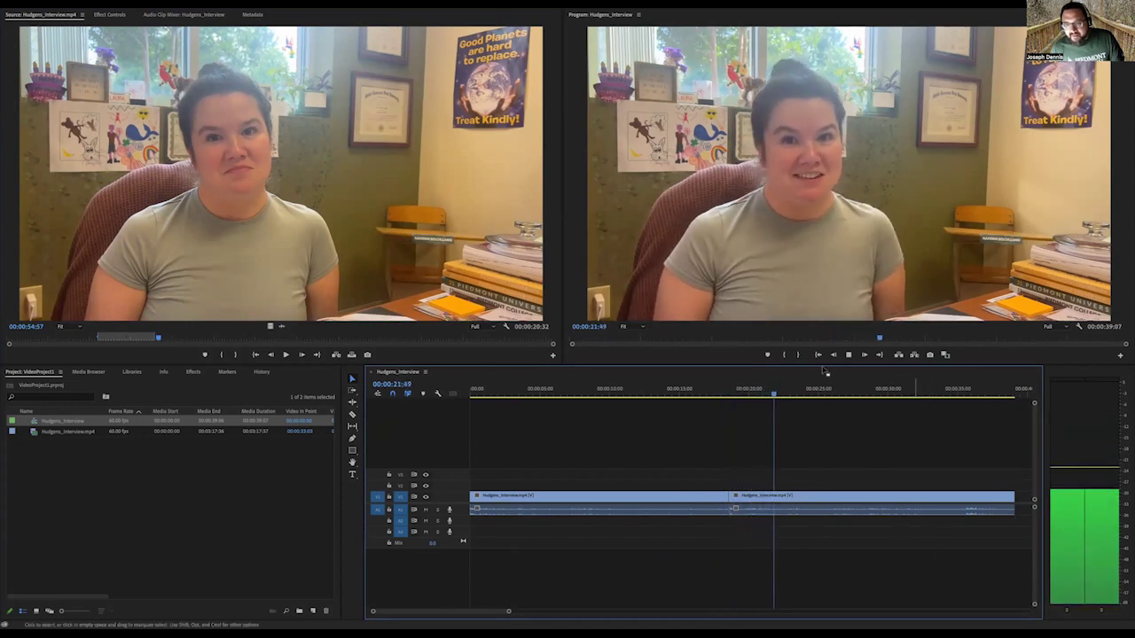
{"action": "key", "text": "space"}
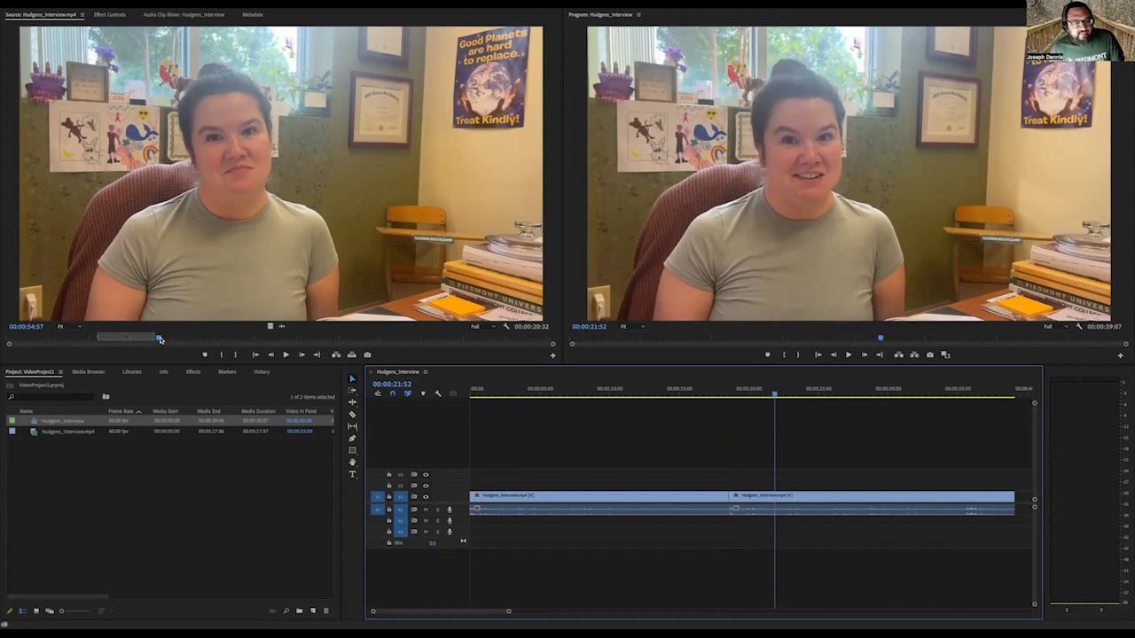
Mark the source section from about 1:06 to 1:39 and place it directly after the second clip in the timeline
{"action": "left_click", "coordinate": [286, 355]}
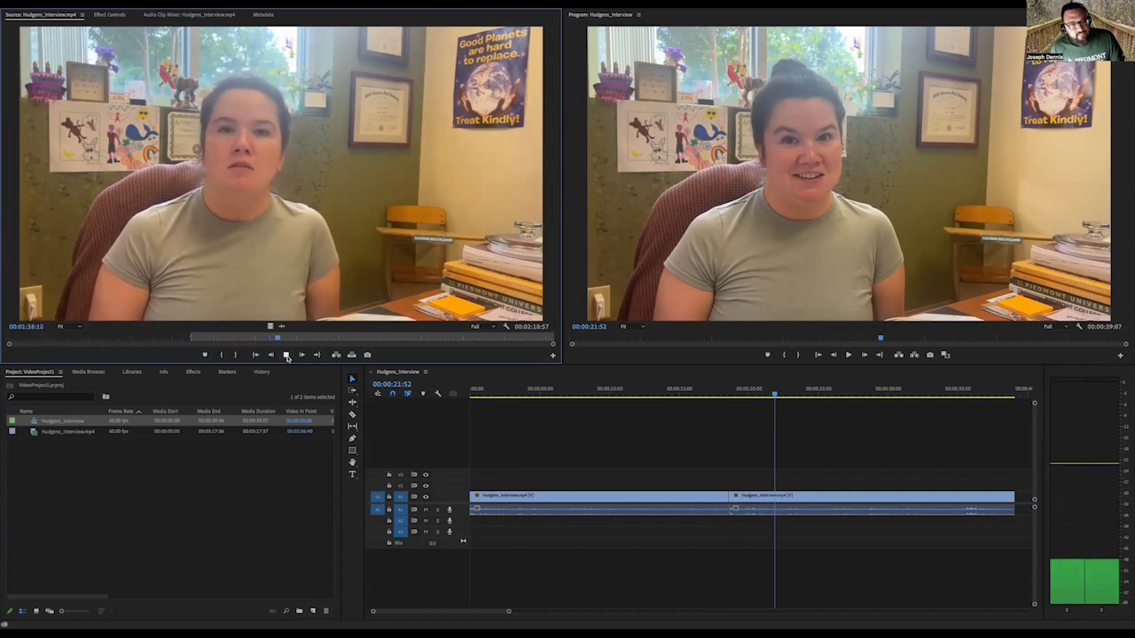
{"action": "left_click", "coordinate": [287, 355]}
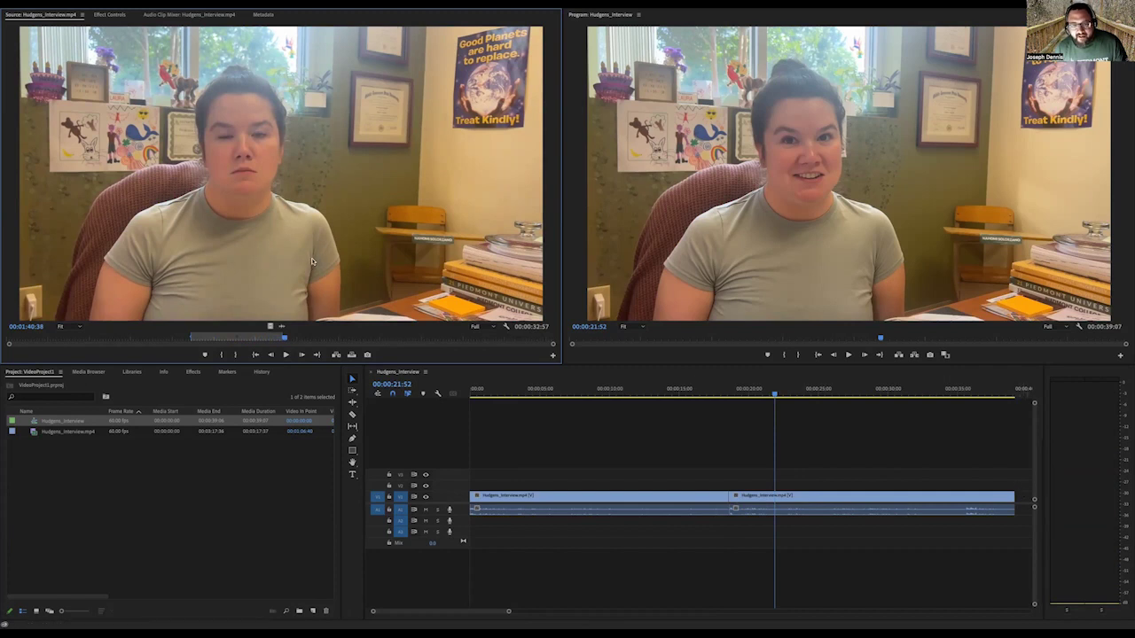
{"action": "left_click_drag", "start_coordinate": [354, 300], "coordinate": [1021, 504]}
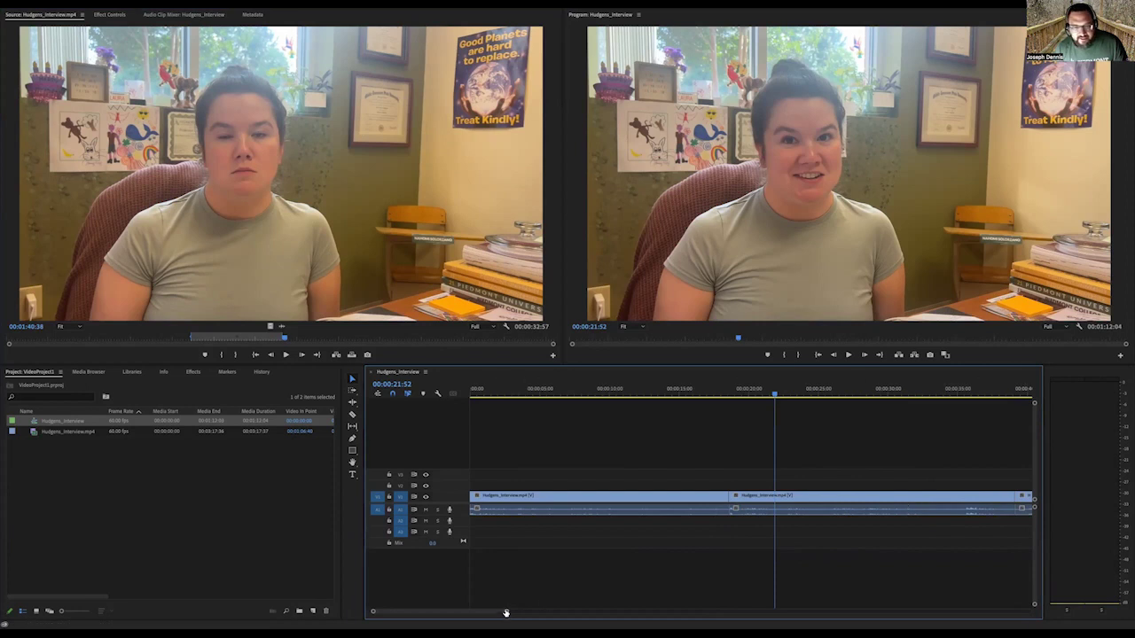
{"action": "left_click_drag", "start_coordinate": [505, 613], "coordinate": [598, 615]}
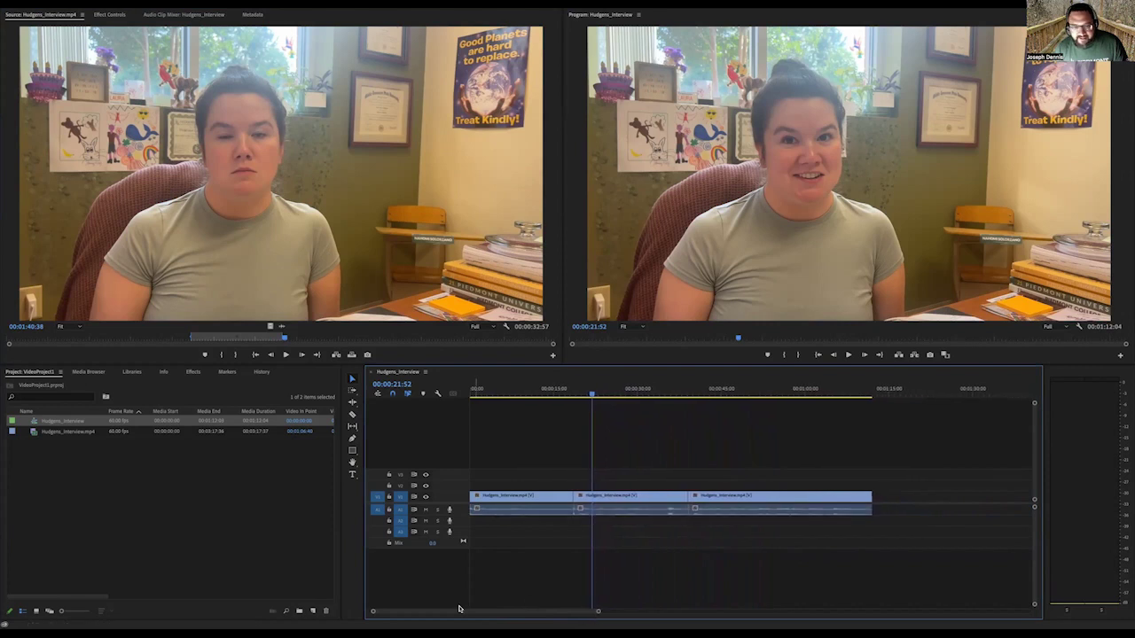
{"action": "left_click_drag", "start_coordinate": [599, 614], "coordinate": [656, 615]}
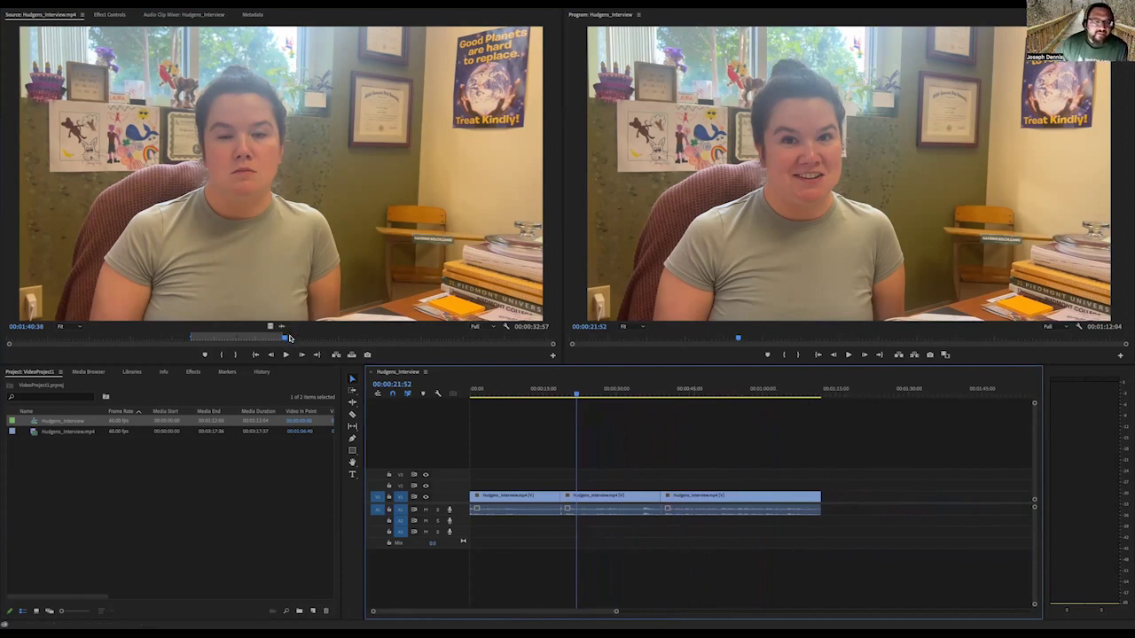
Mark the source section from about 1:47 to 2:16 and place it directly after the third clip in the timeline
{"action": "left_click", "coordinate": [303, 243]}
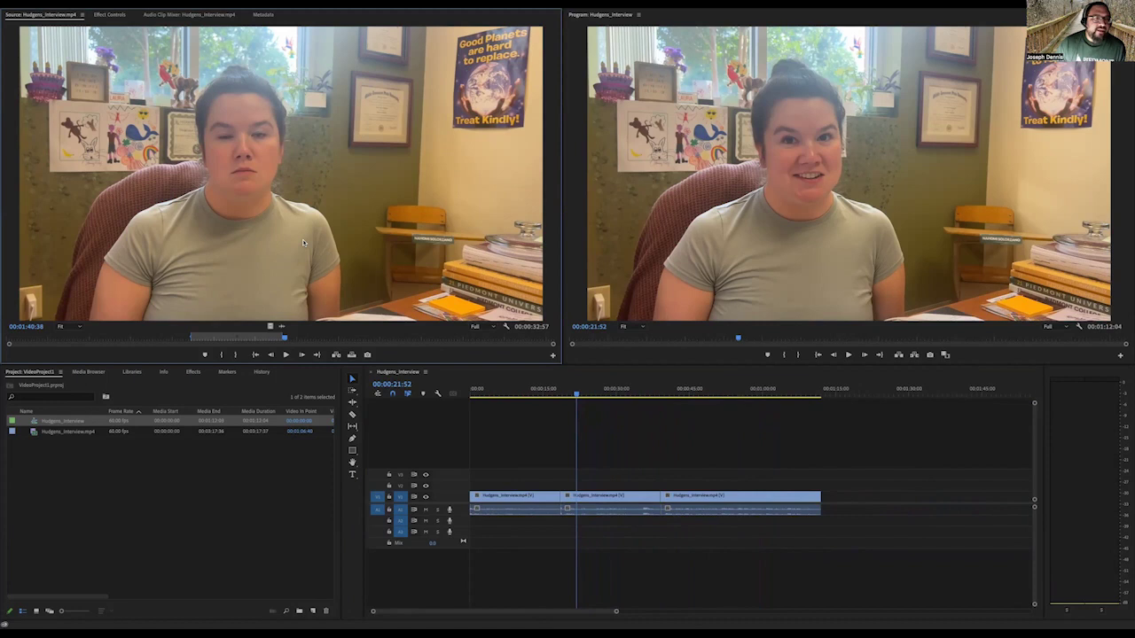
{"action": "key", "text": "space"}
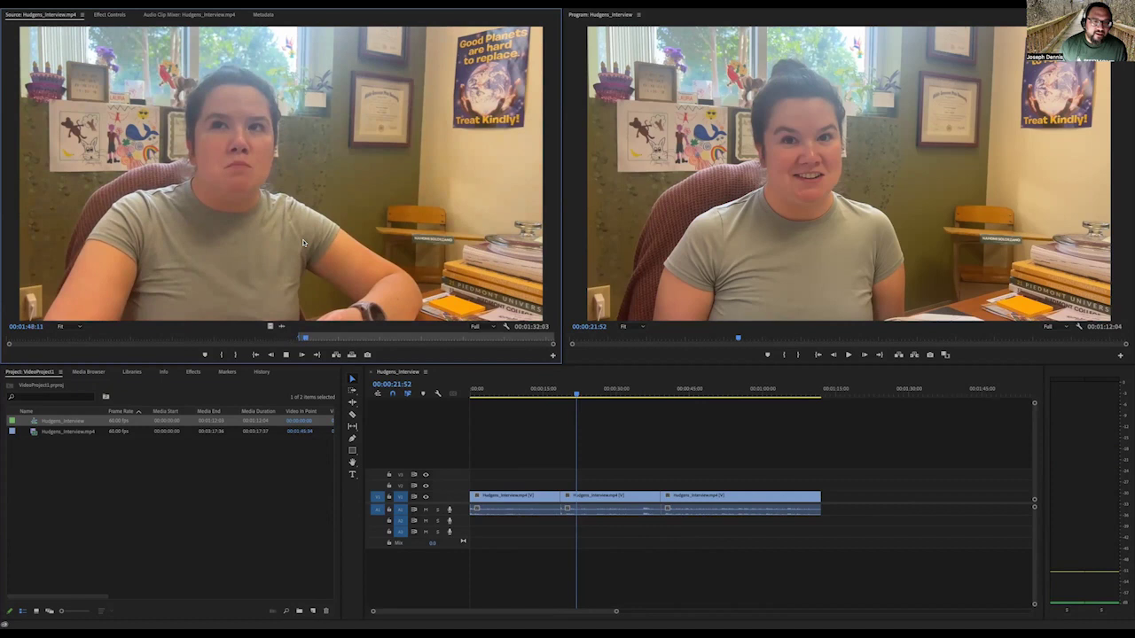
{"action": "key", "text": "space"}
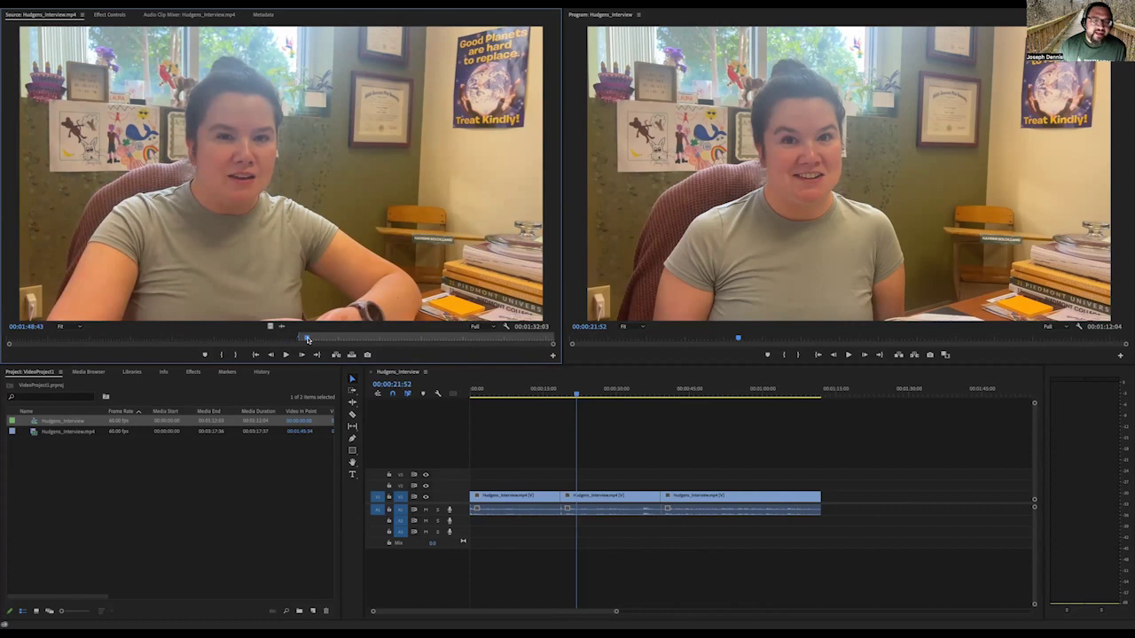
{"action": "left_click", "coordinate": [298, 339]}
{"action": "key", "text": "space"}
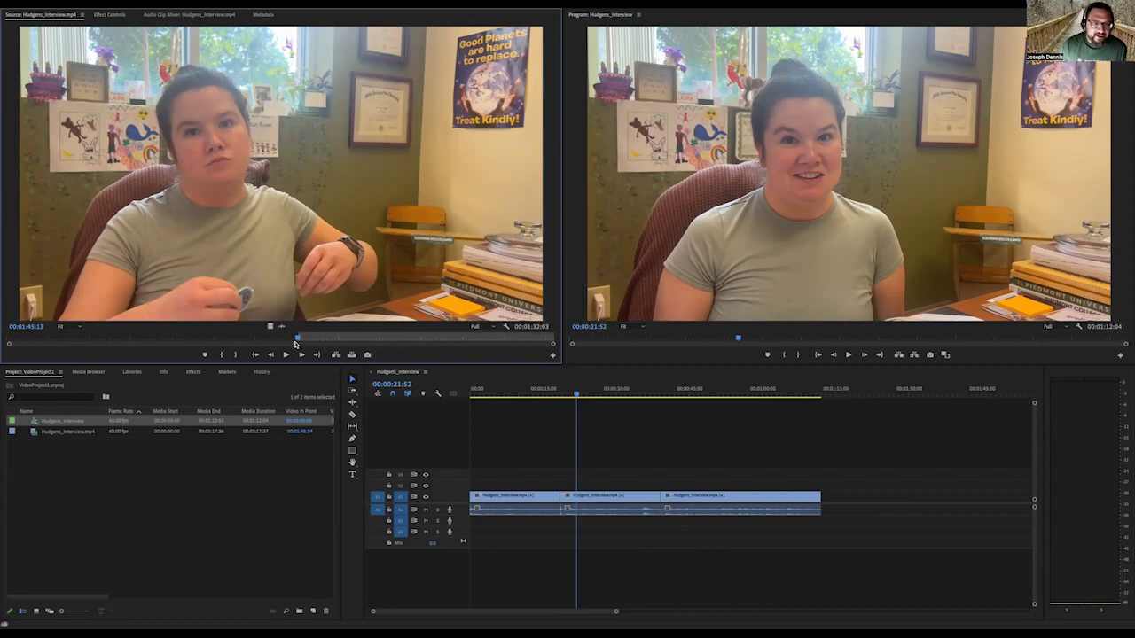
{"action": "key", "text": "space"}
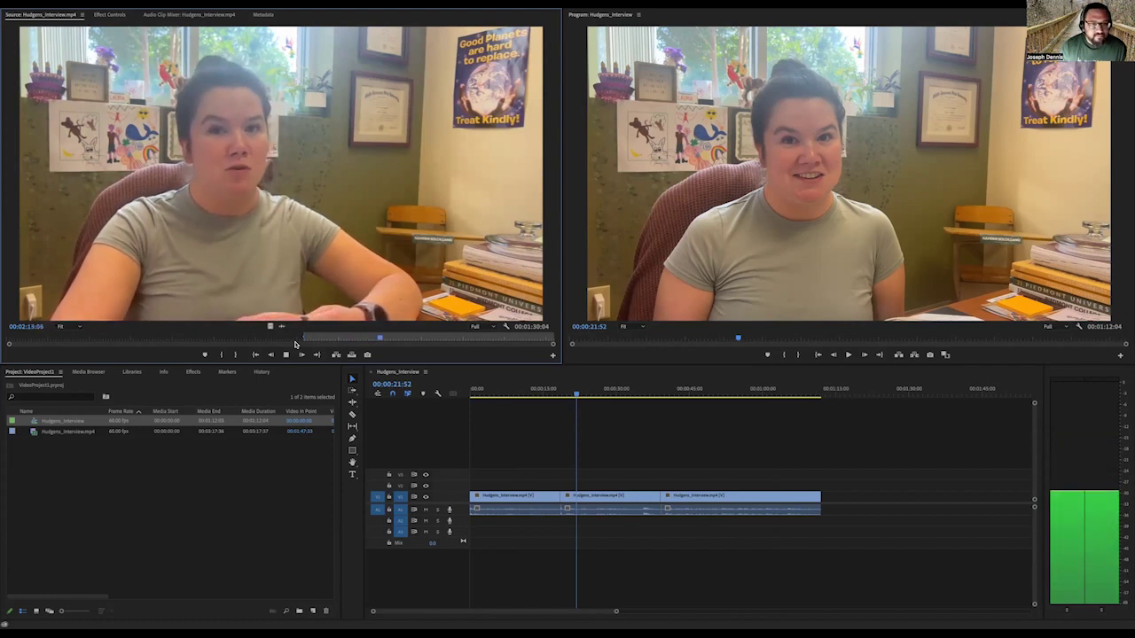
{"action": "key", "text": "space"}
{"action": "key", "text": "o"}
{"action": "left_click_drag", "start_coordinate": [284, 222], "coordinate": [828, 499]}
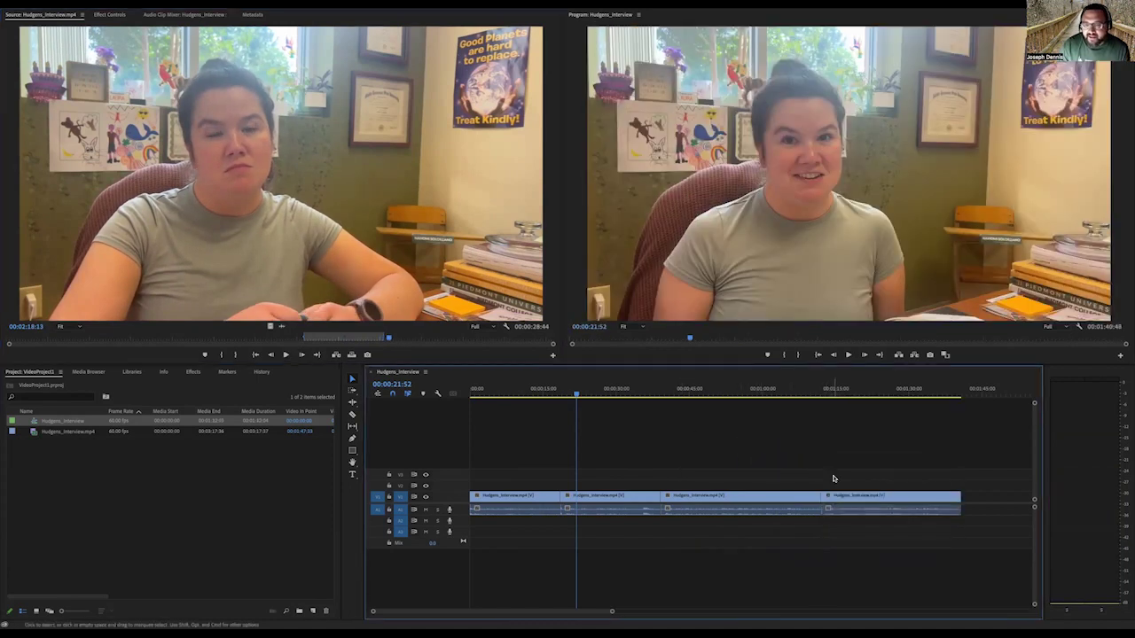
Move the timeline playhead to the end of the fourth clip
{"action": "left_click_drag", "start_coordinate": [956, 395], "coordinate": [966, 397]}
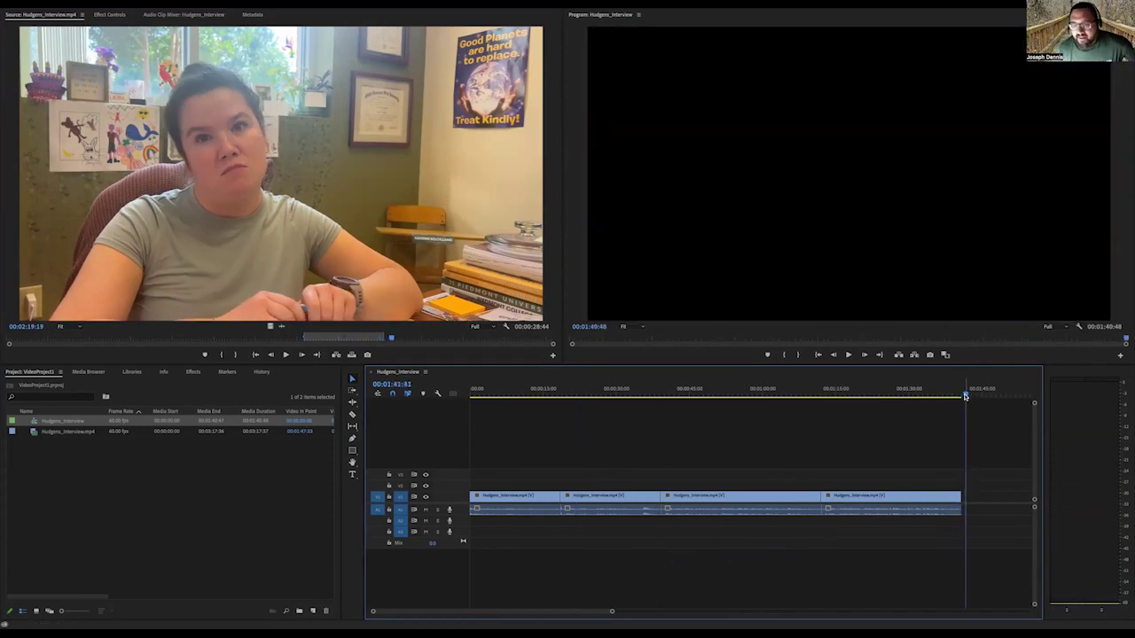
{"action": "left_click", "coordinate": [962, 396]}
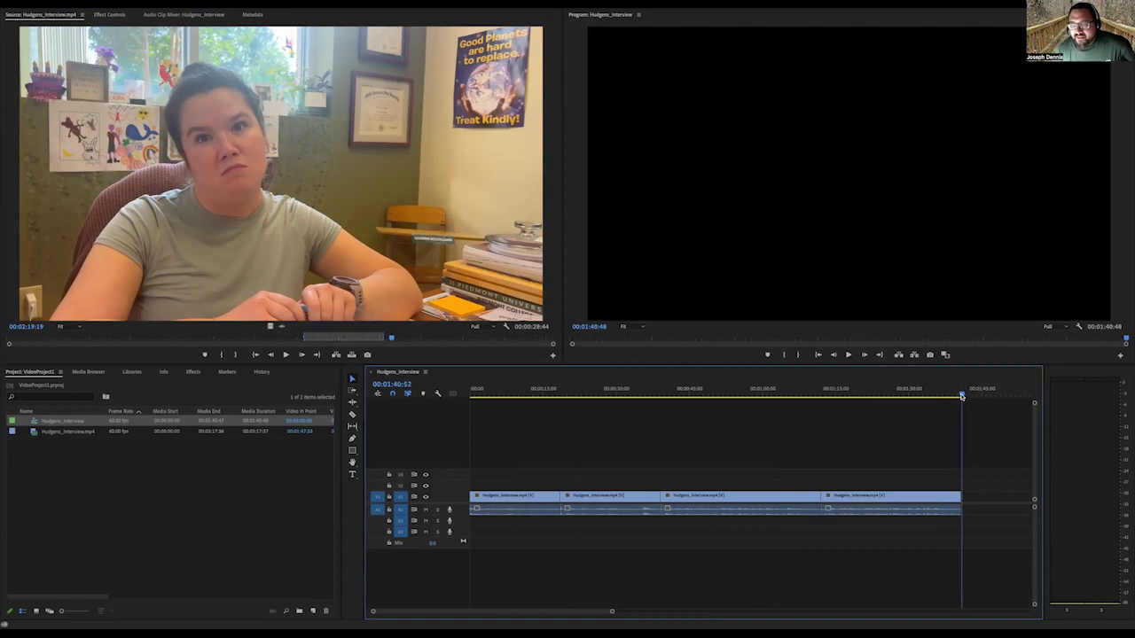
Trim the end of the fourth clip to about 1:37:33 and replay the shortened ending
{"action": "left_click_drag", "start_coordinate": [962, 396], "coordinate": [958, 397]}
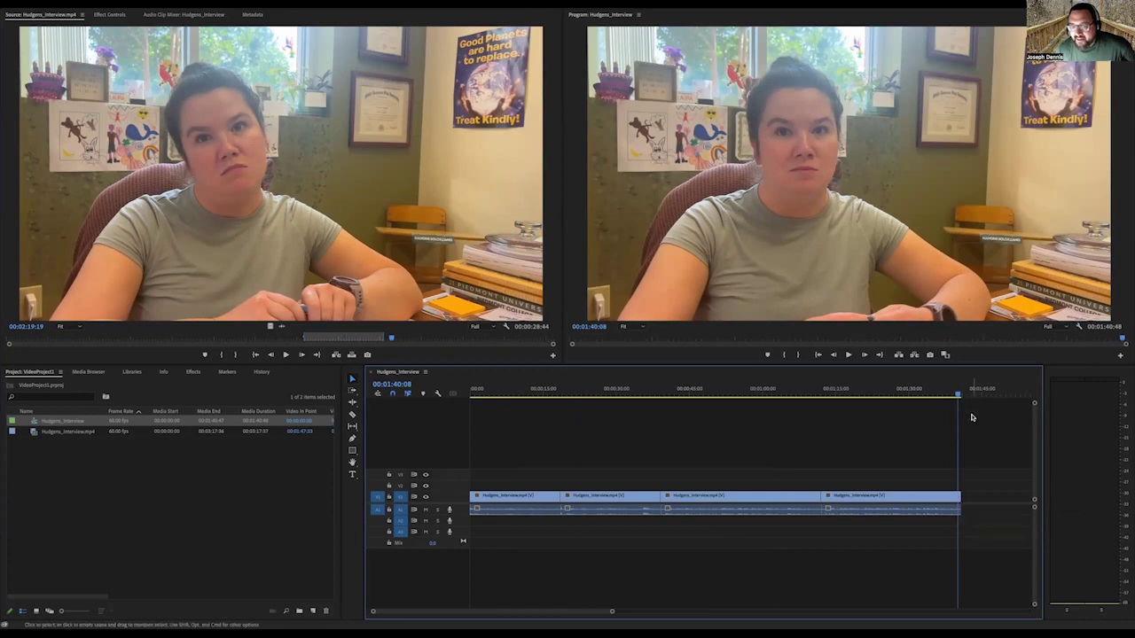
{"action": "left_click_drag", "start_coordinate": [958, 396], "coordinate": [939, 396]}
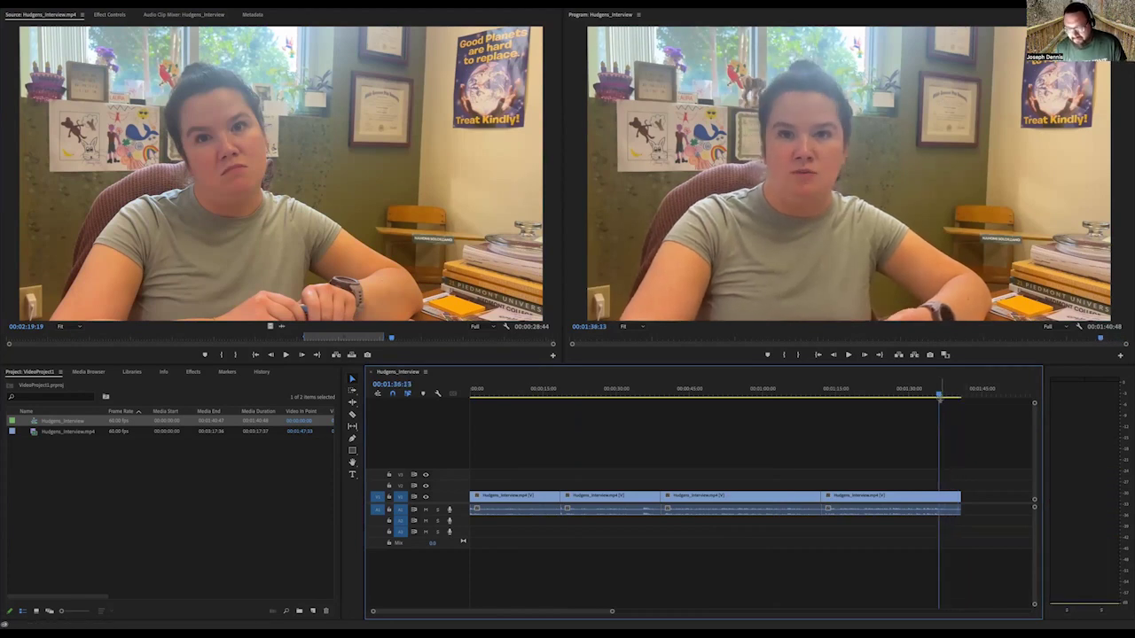
{"action": "key", "text": "space"}
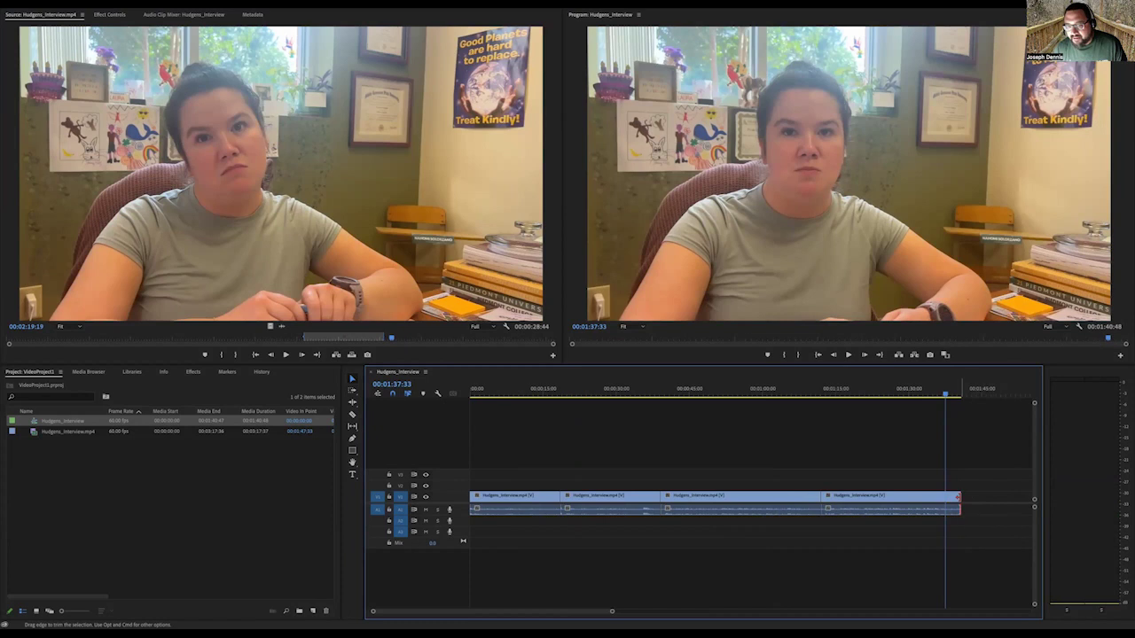
{"action": "left_click_drag", "start_coordinate": [956, 497], "coordinate": [945, 498]}
{"action": "left_click_drag", "start_coordinate": [946, 395], "coordinate": [923, 399]}
{"action": "key", "text": "space"}
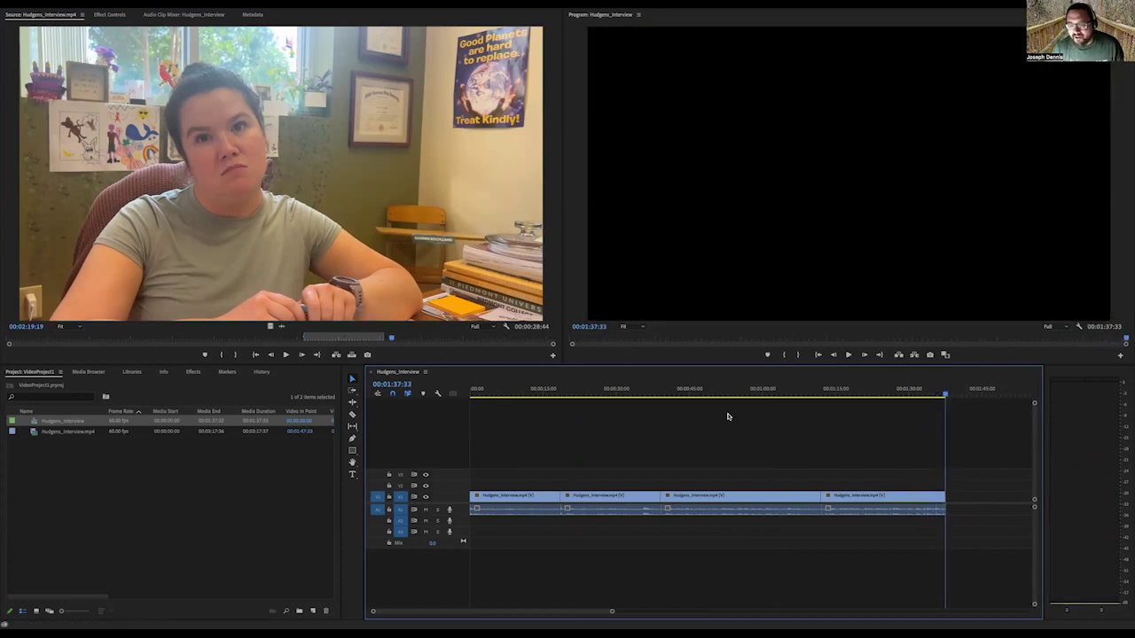
Extend the end of the fourth clip to about 1:40:28 and check its ending
{"action": "left_click_drag", "start_coordinate": [944, 497], "coordinate": [957, 497]}
{"action": "key", "text": "space"}
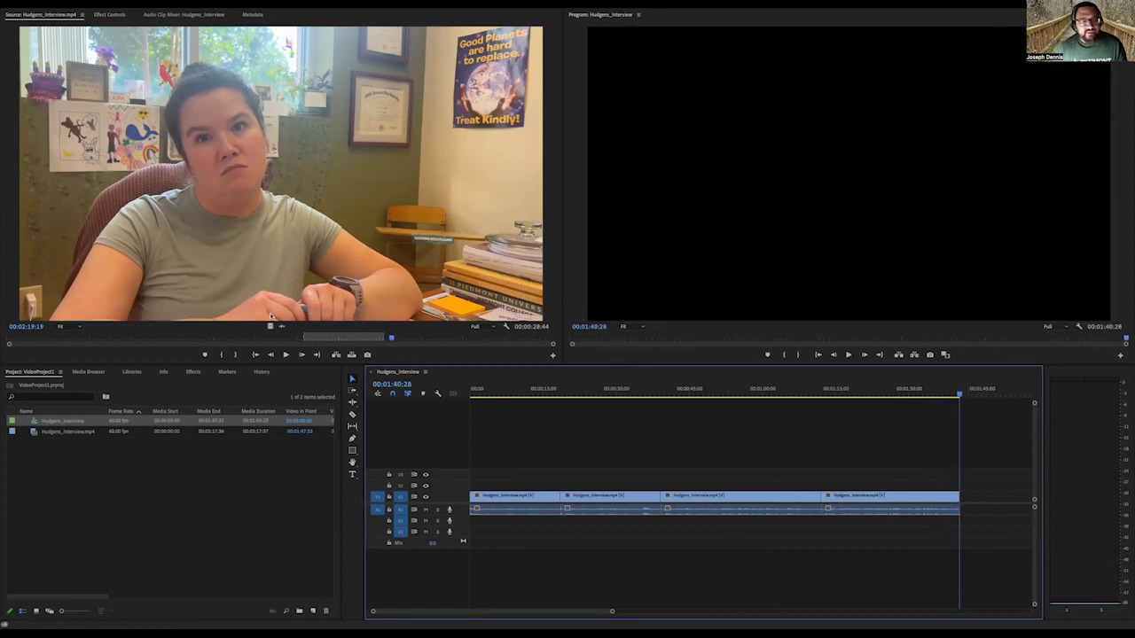
Mark the source section from about 2:29 to 3:01 and place it directly after the fourth clip in the timeline
{"action": "left_click", "coordinate": [392, 318]}
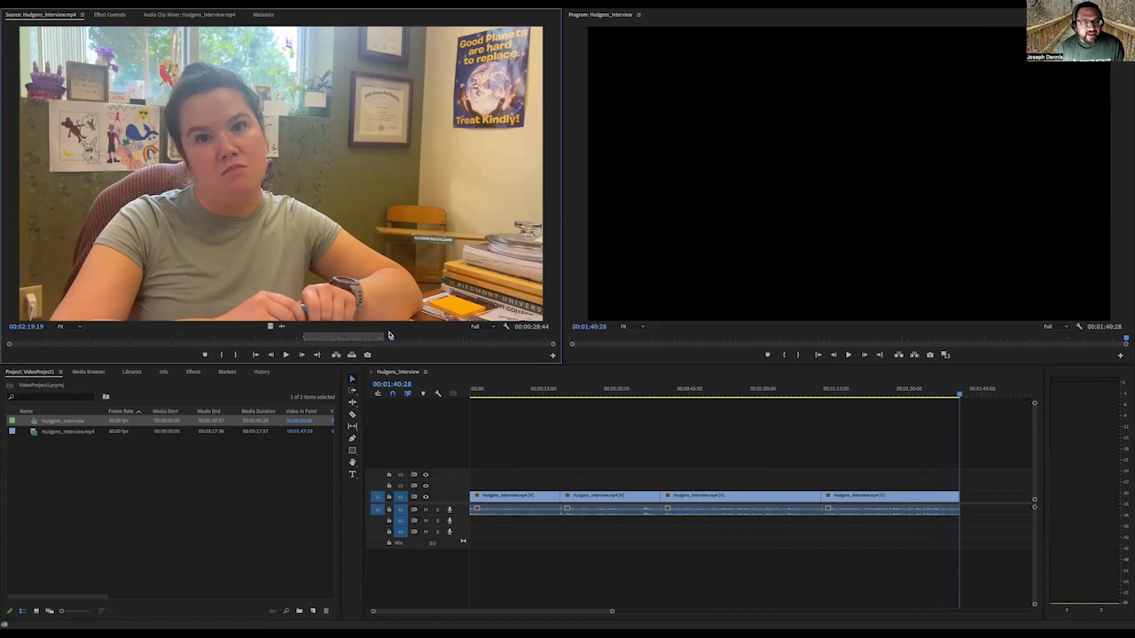
{"action": "key", "text": "space"}
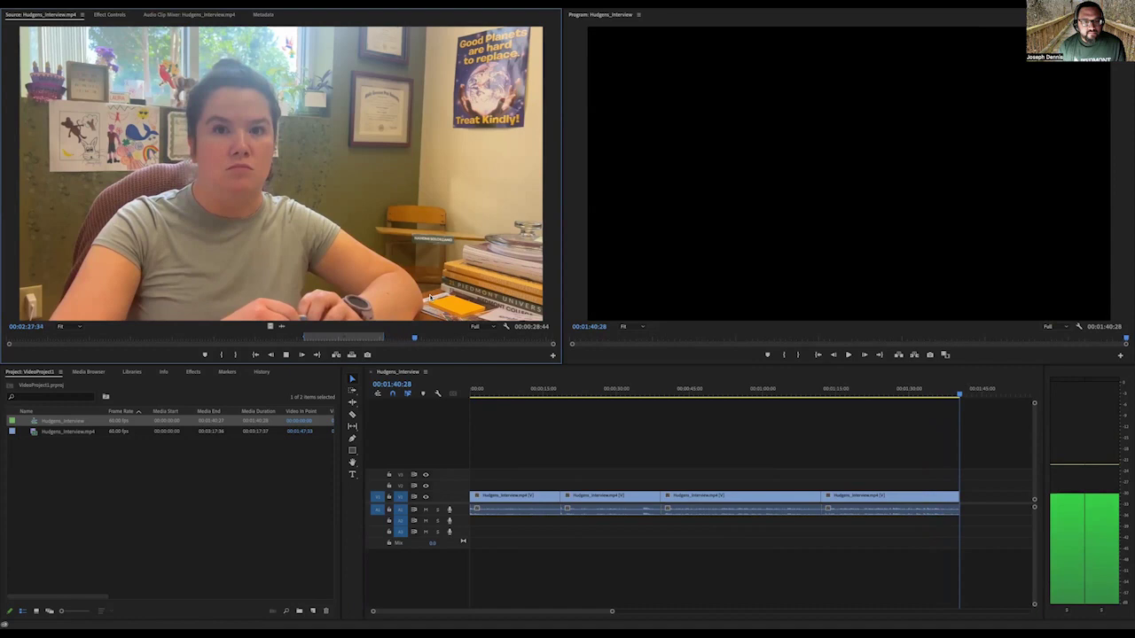
{"action": "key", "text": "i"}
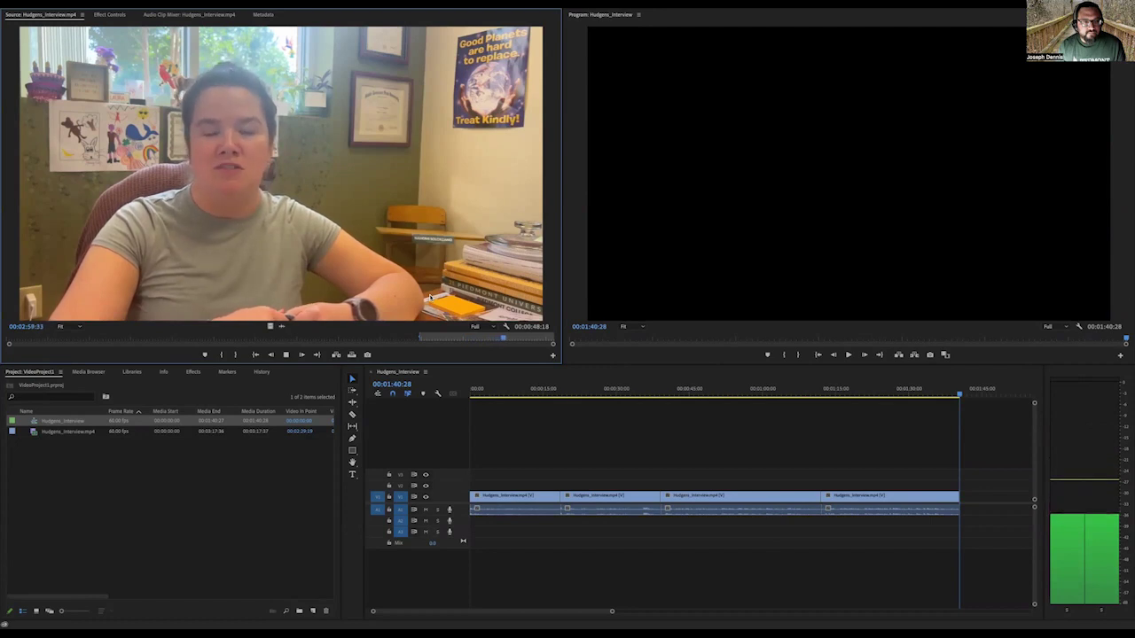
{"action": "key", "text": "space"}
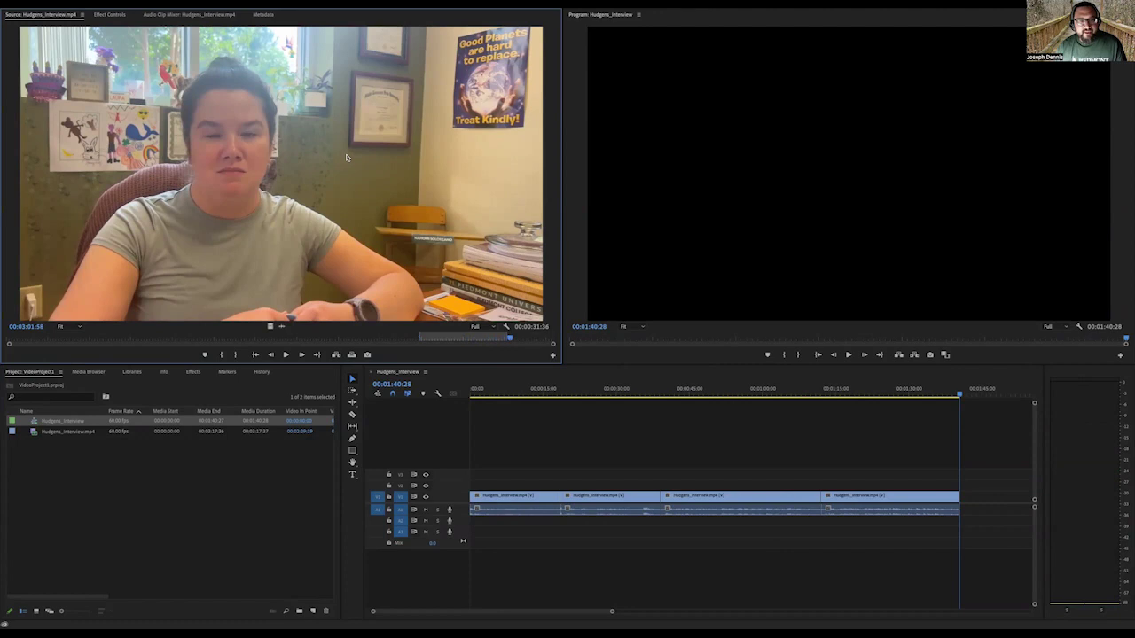
{"action": "left_click_drag", "start_coordinate": [721, 386], "coordinate": [964, 510]}
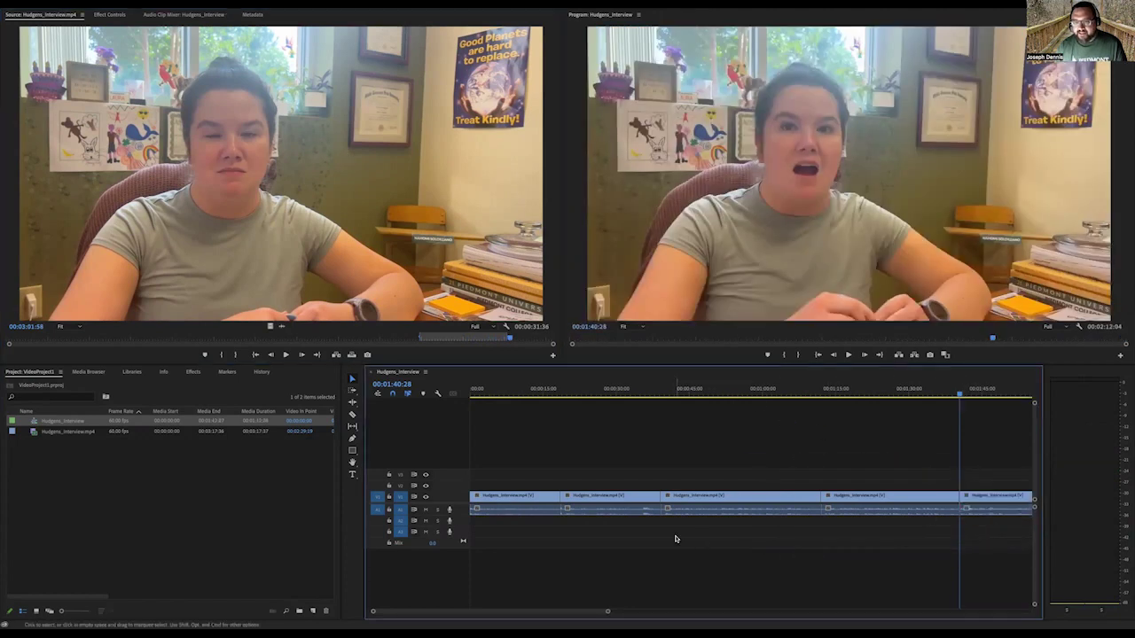
{"action": "left_click_drag", "start_coordinate": [608, 614], "coordinate": [660, 619]}
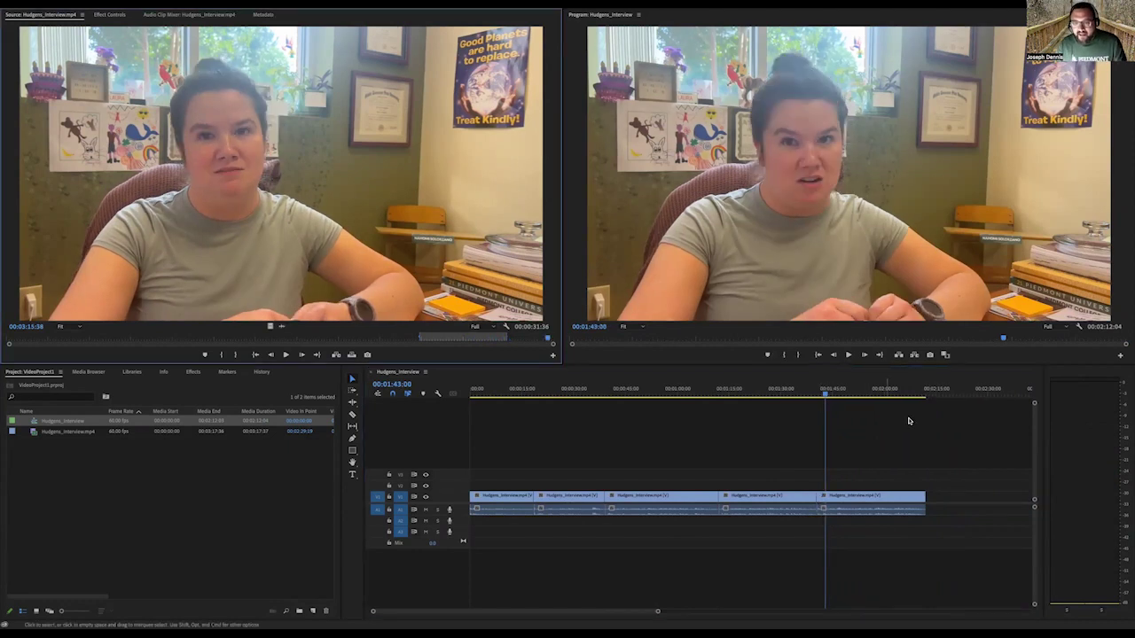
Play the sequence near the cut between the fourth and fifth clips and return the playhead to the start
{"action": "left_click_drag", "start_coordinate": [826, 396], "coordinate": [814, 396]}
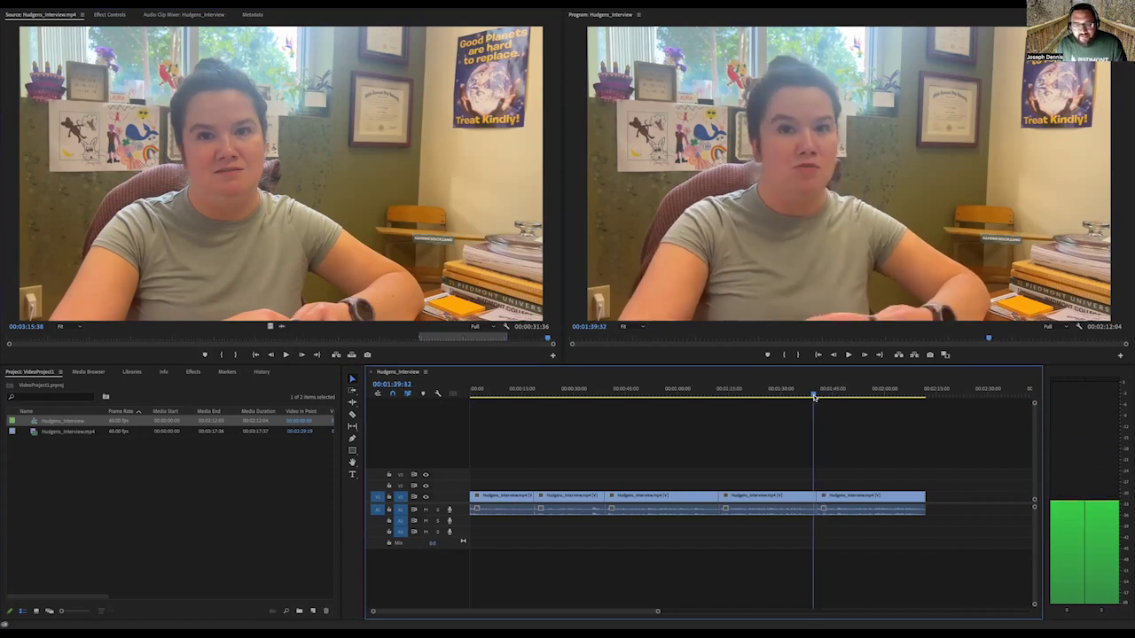
{"action": "left_click_drag", "start_coordinate": [814, 396], "coordinate": [471, 399]}
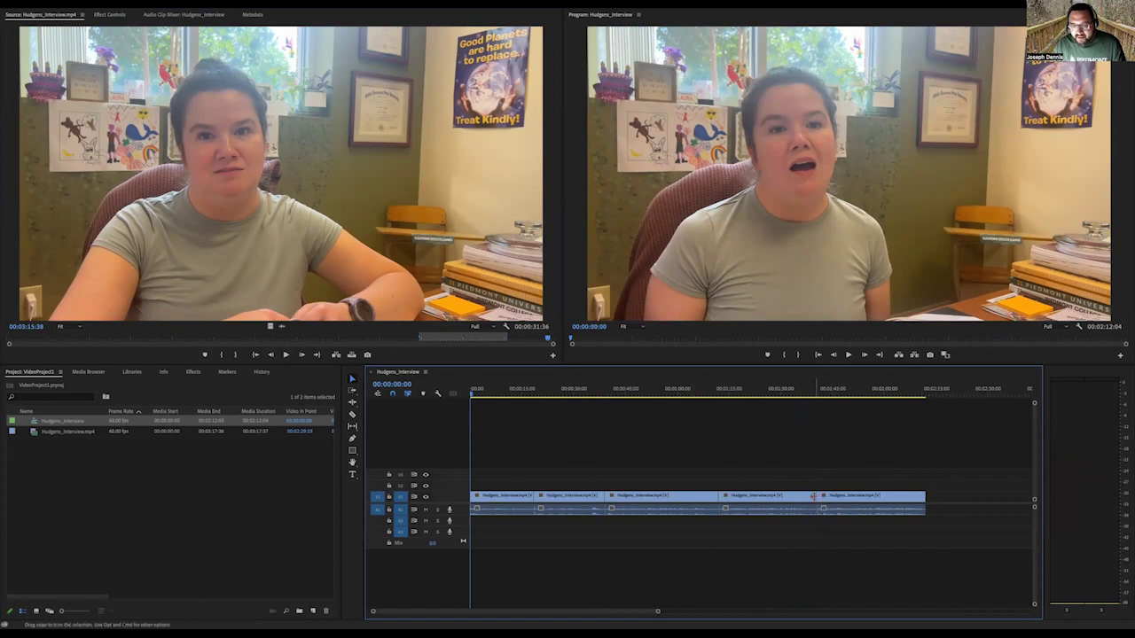
{"action": "mouse_move", "coordinate": [814, 498]}
{"action": "left_mouse_down"}
{"action": "mouse_move", "coordinate": [804, 499]}
{"action": "mouse_move", "coordinate": [816, 499]}
{"action": "left_mouse_up"}
Play the opening of the fourth clip and trim its start to about 1:20:39, leaving a gap after the third clip
{"action": "left_click", "coordinate": [724, 395]}
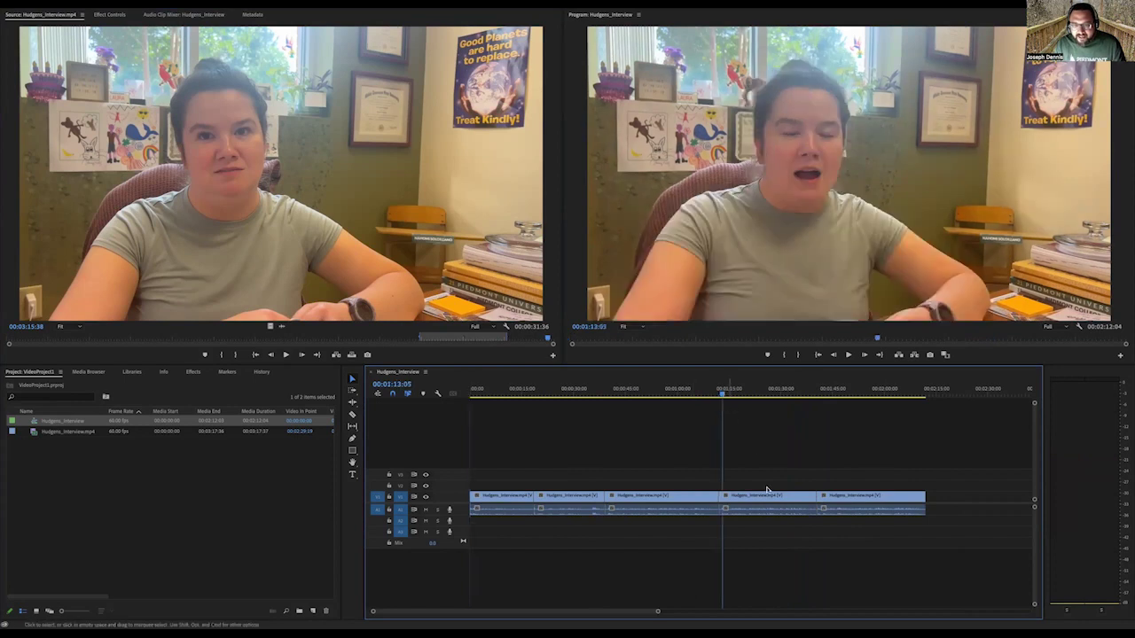
{"action": "key", "text": "space"}
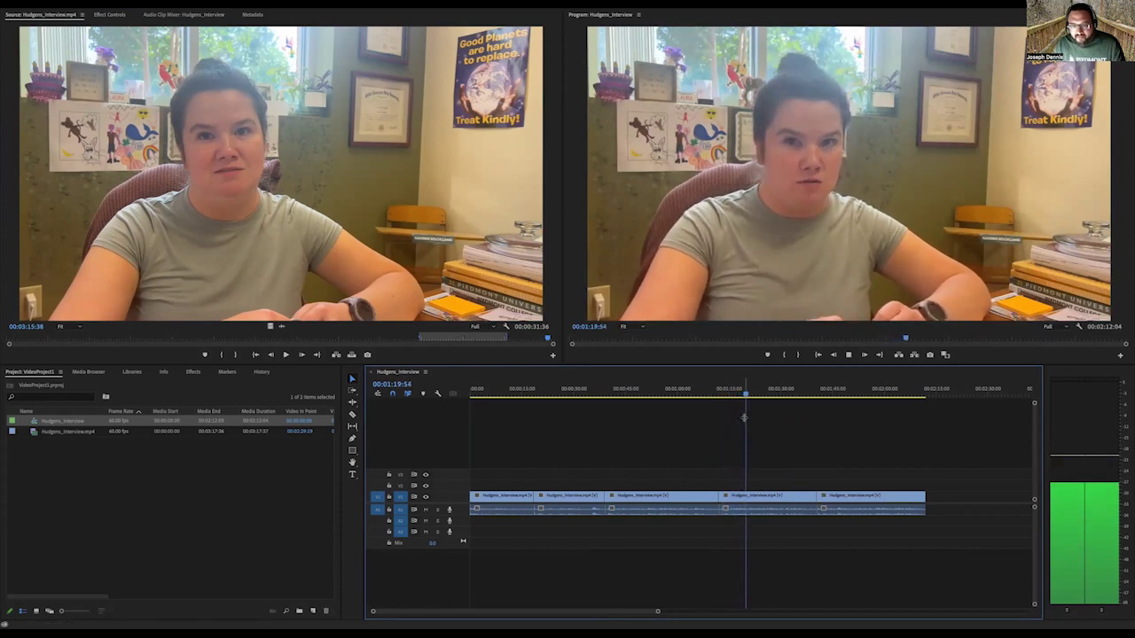
{"action": "key", "text": "space"}
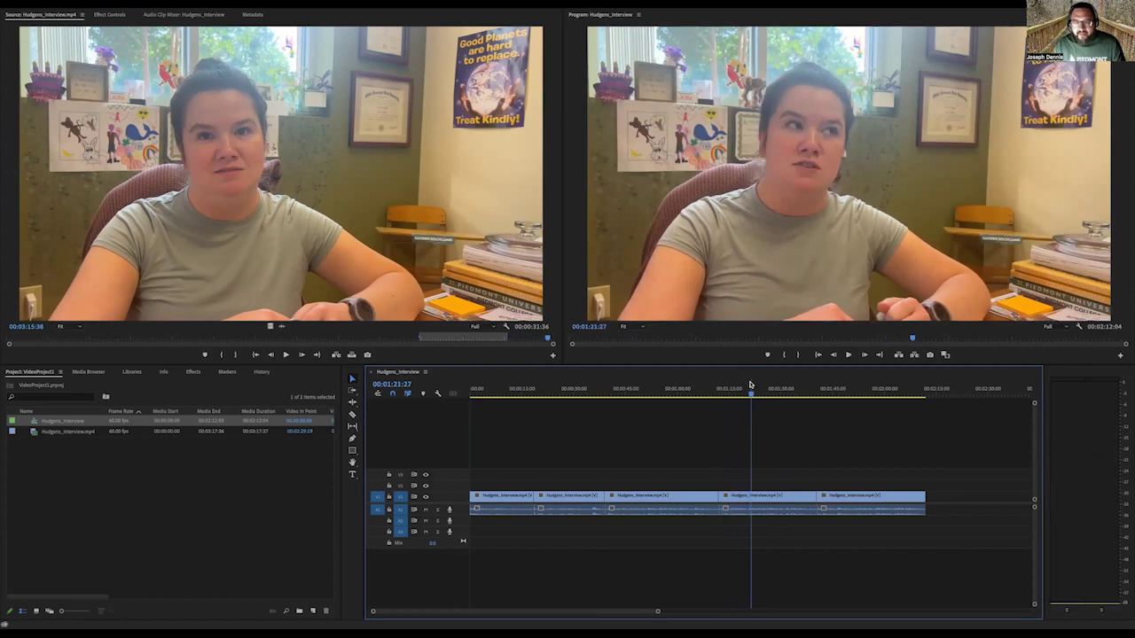
{"action": "left_click_drag", "start_coordinate": [752, 395], "coordinate": [749, 398]}
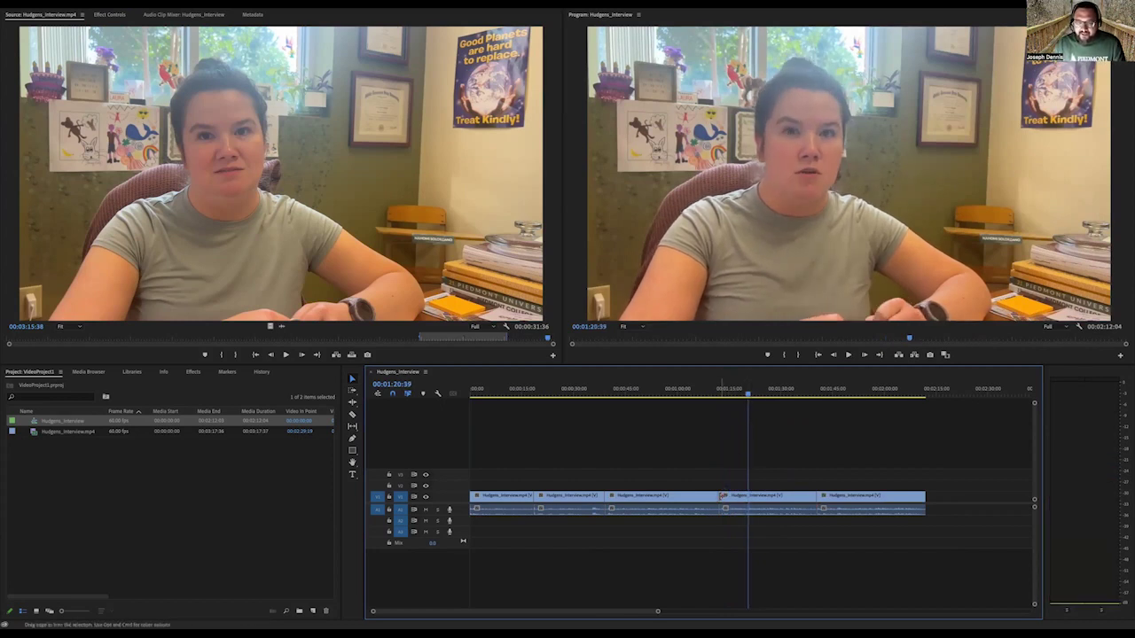
{"action": "left_click_drag", "start_coordinate": [722, 498], "coordinate": [749, 499]}
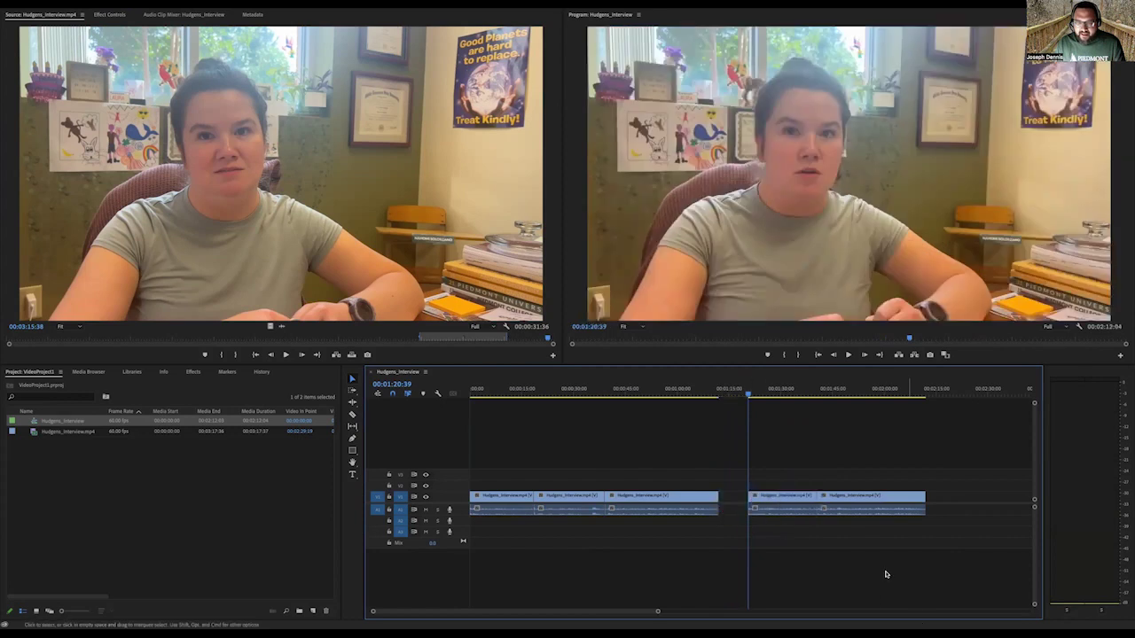
Preview the gap before the fourth clip and close it by moving the fourth and fifth clips against the third
{"action": "key", "text": "j"}
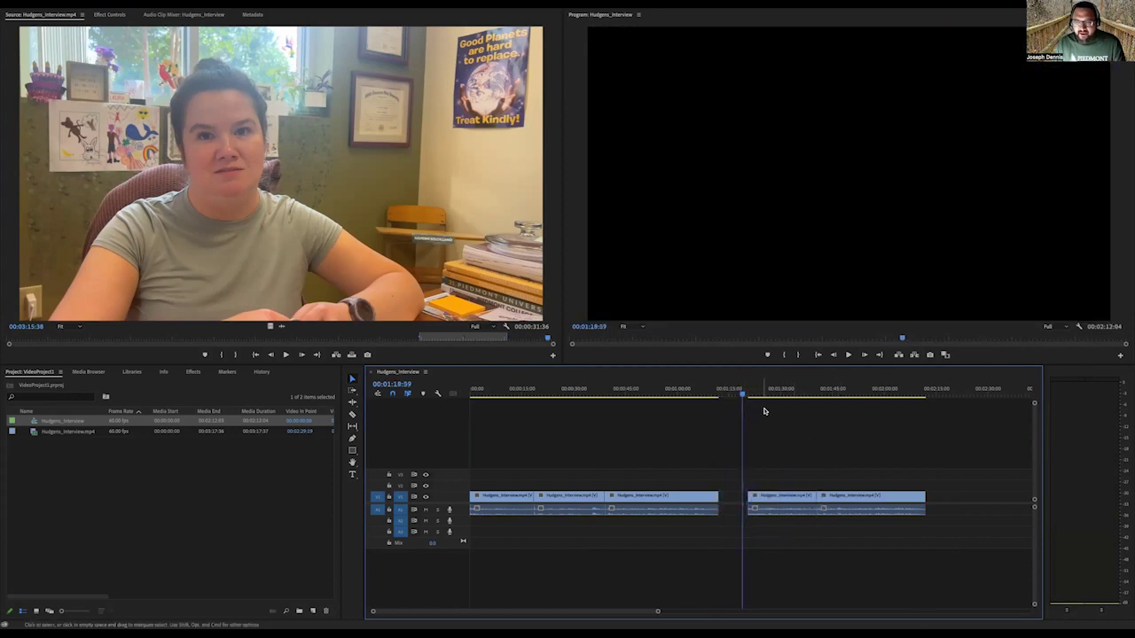
{"action": "key", "text": "l"}
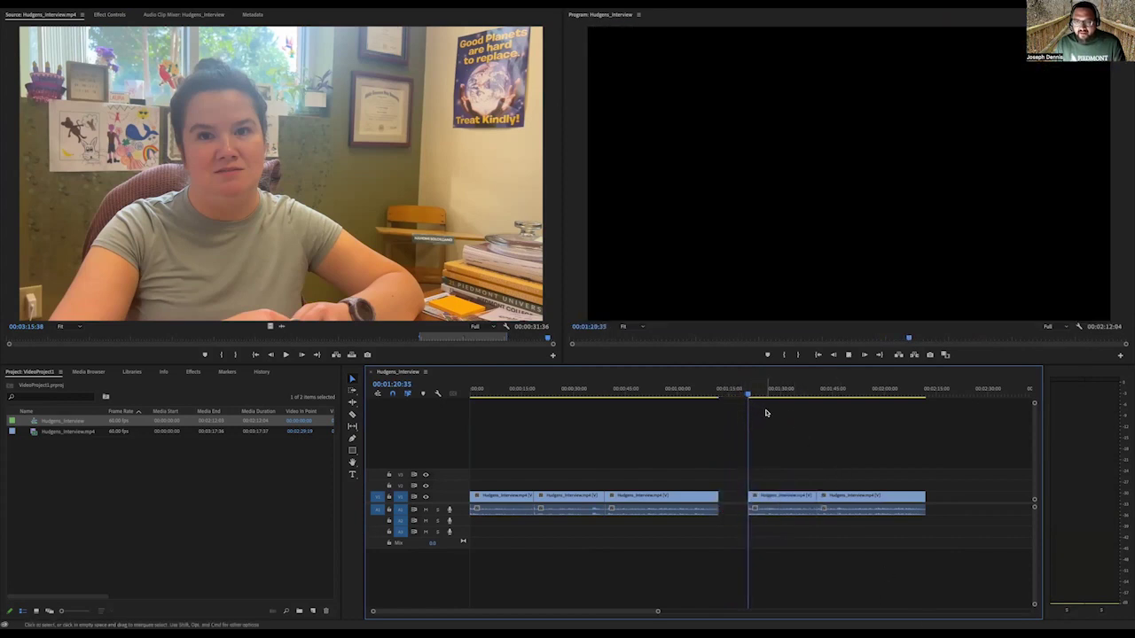
{"action": "key", "text": "k"}
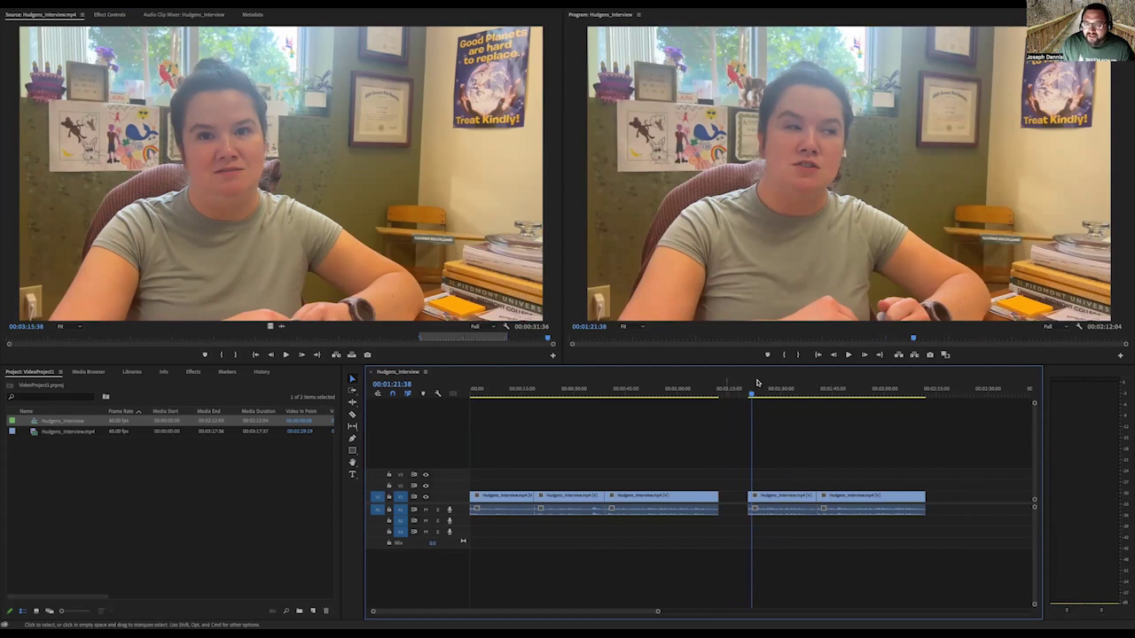
{"action": "left_click_drag", "start_coordinate": [754, 390], "coordinate": [736, 397]}
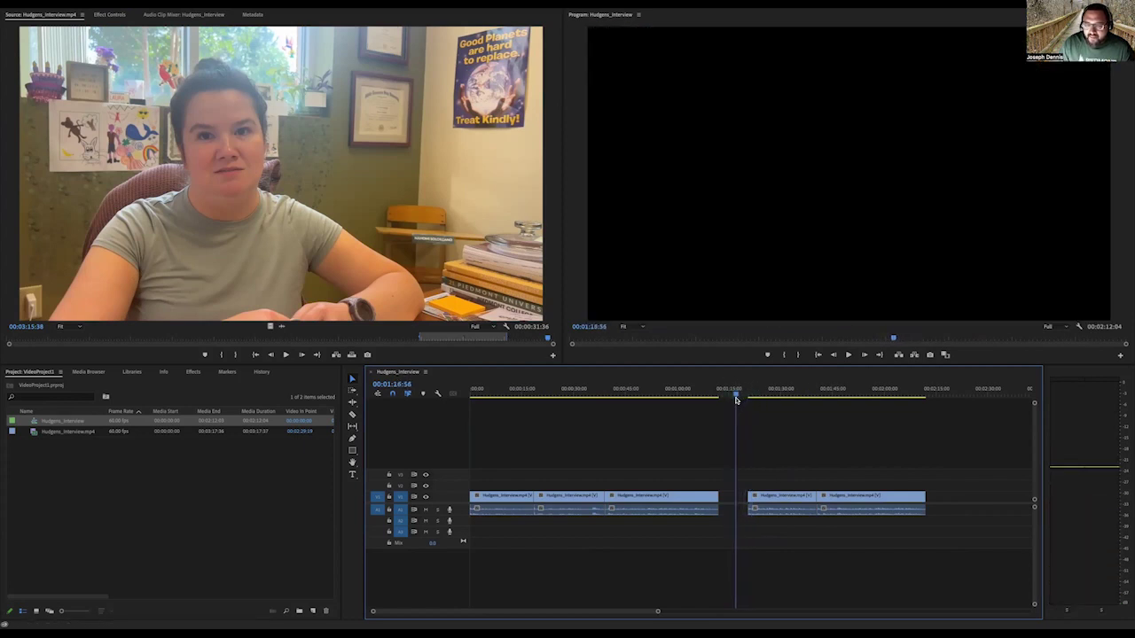
{"action": "left_click_drag", "start_coordinate": [781, 455], "coordinate": [853, 531]}
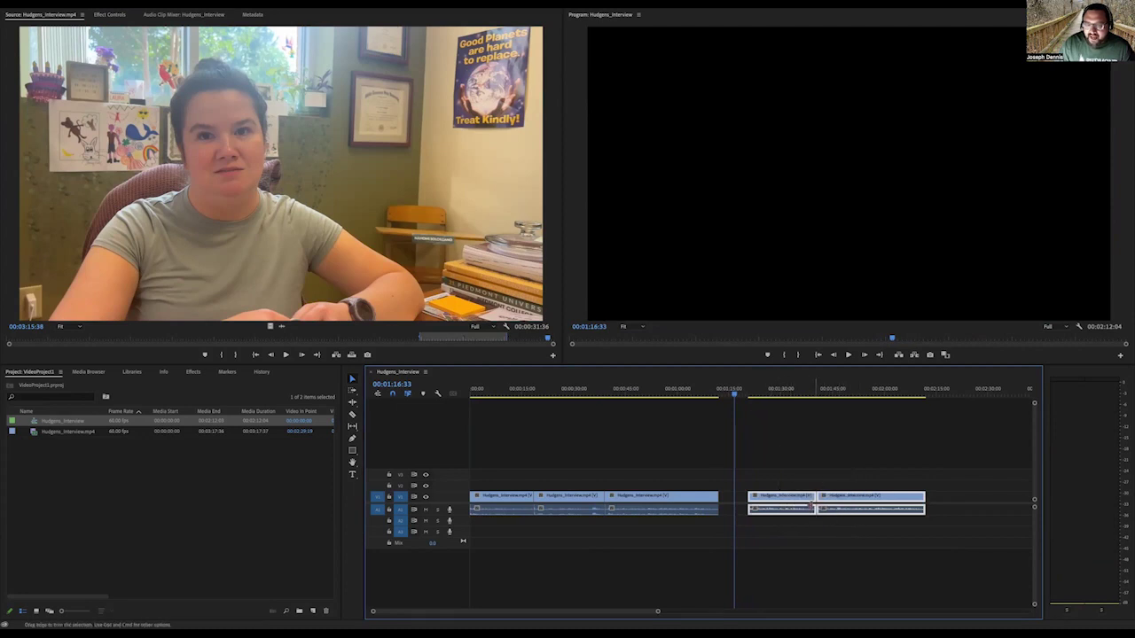
{"action": "left_click_drag", "start_coordinate": [793, 513], "coordinate": [768, 516]}
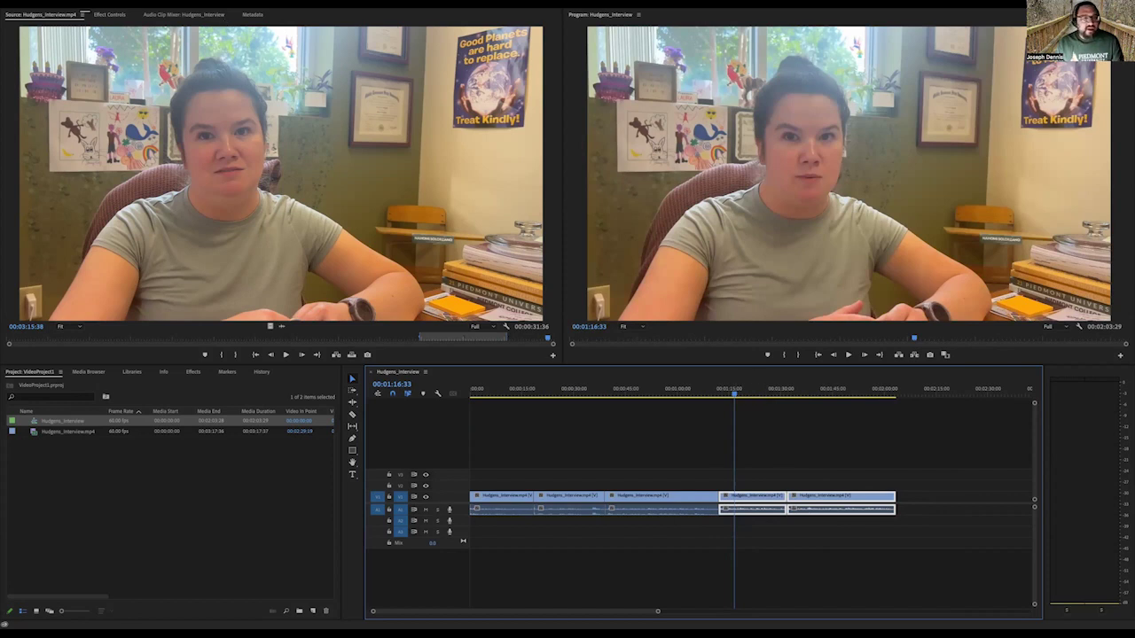
Undo the clip move and extend the fourth clip's start back to the end of the third clip
{"action": "left_click", "coordinate": [92, 3]}
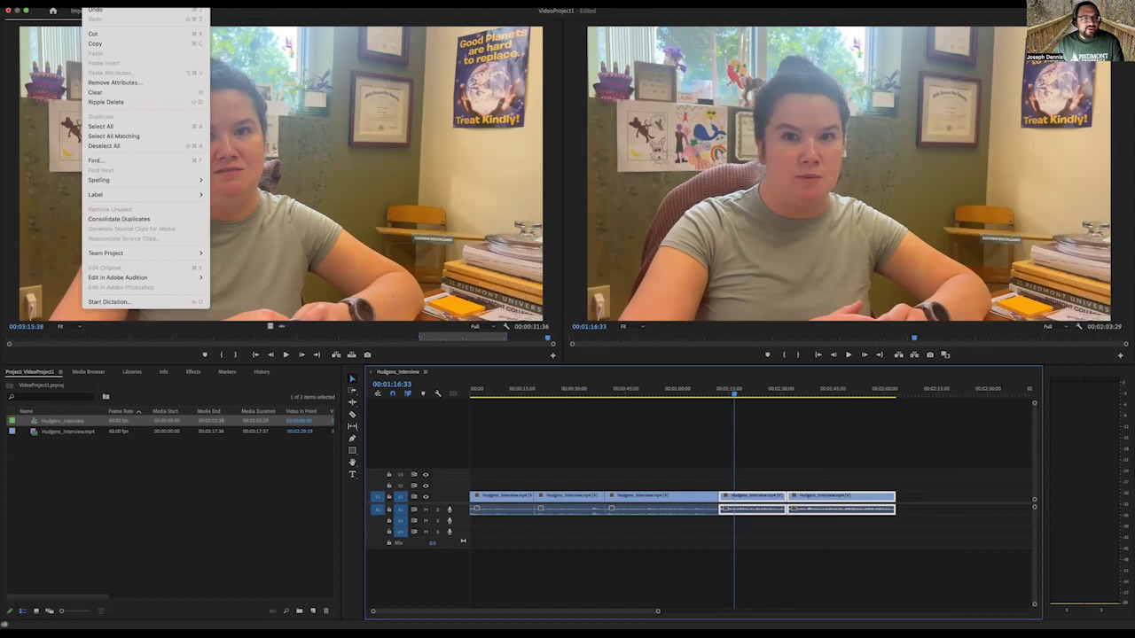
{"action": "left_click", "coordinate": [99, 13]}
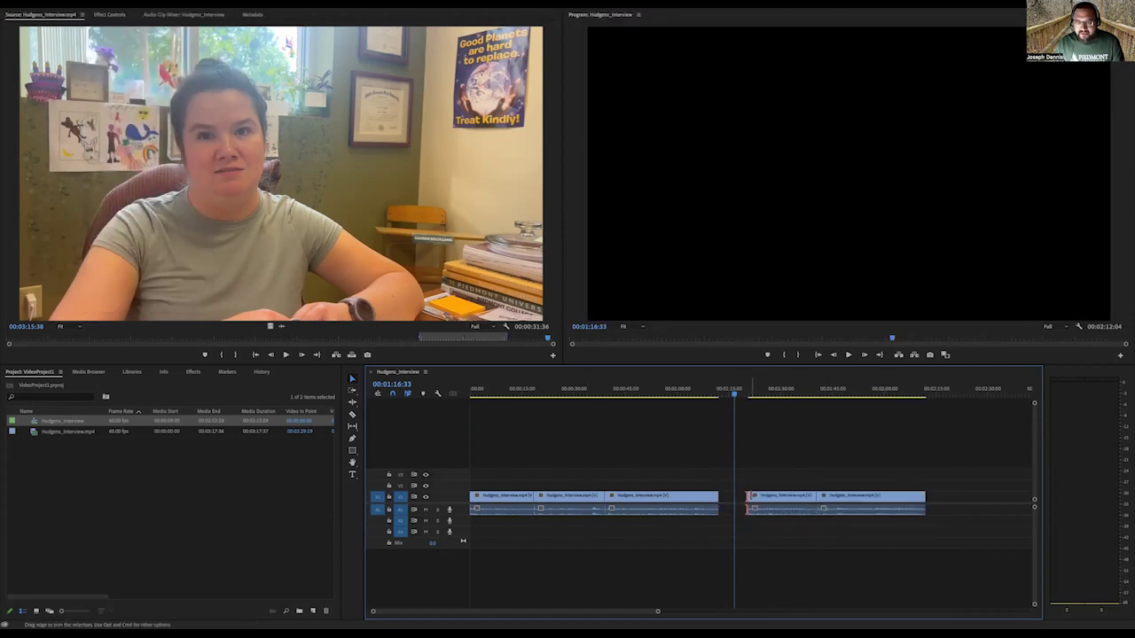
{"action": "left_click_drag", "start_coordinate": [745, 502], "coordinate": [719, 502]}
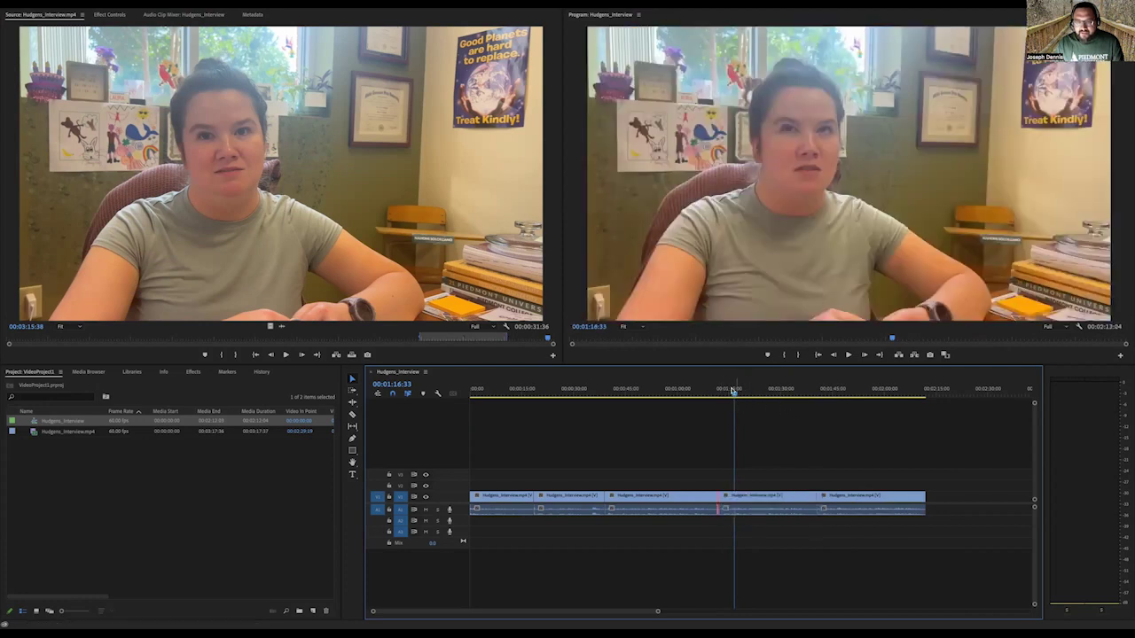
Play the sequence from the beginning, and check the cut between the third and fourth clips
{"action": "key", "text": "Home"}
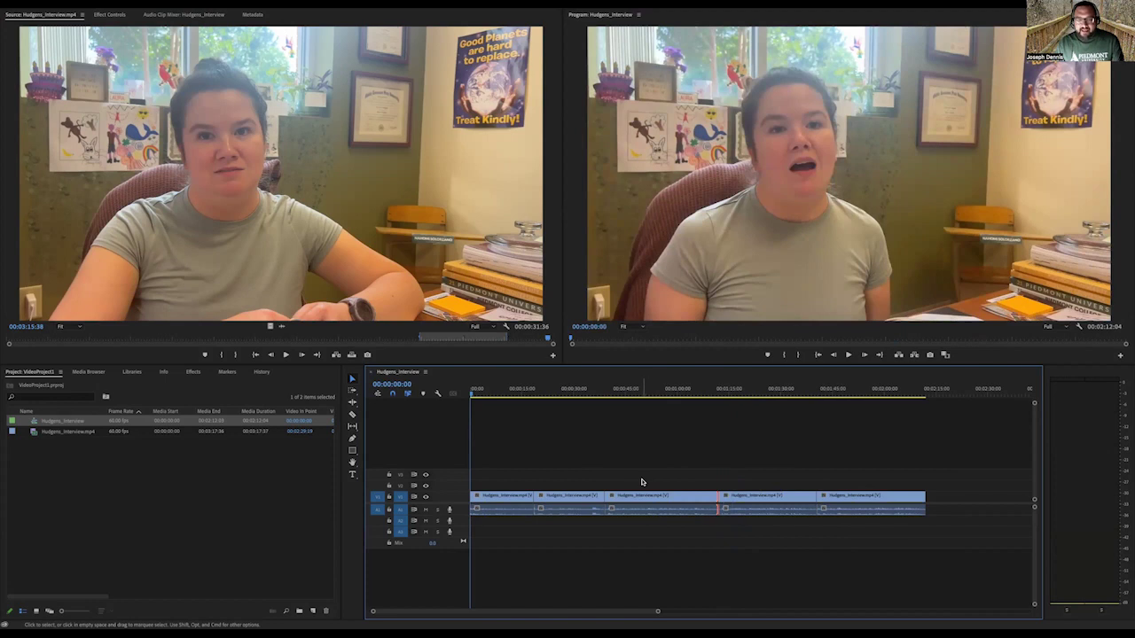
{"action": "key", "text": "space"}
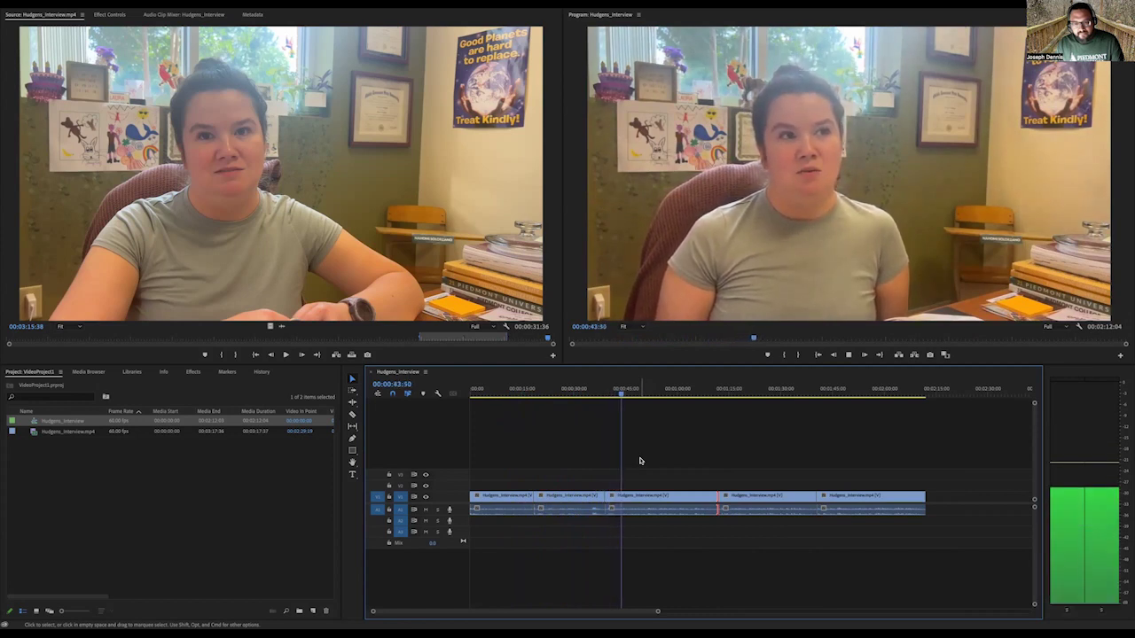
{"action": "key", "text": "space"}
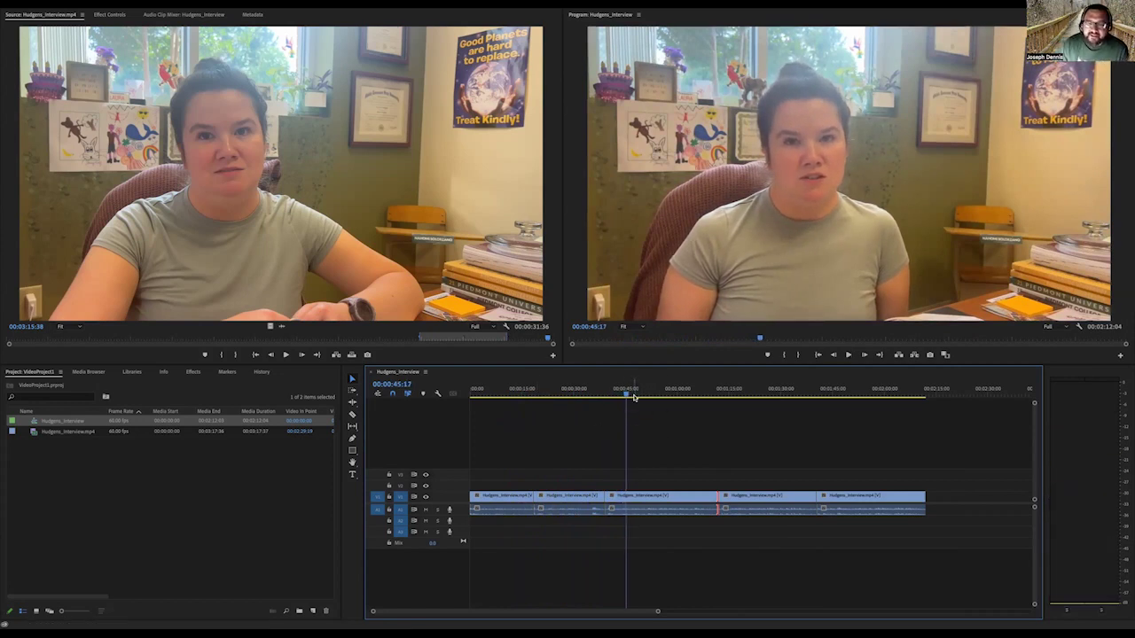
{"action": "left_click_drag", "start_coordinate": [627, 394], "coordinate": [568, 394]}
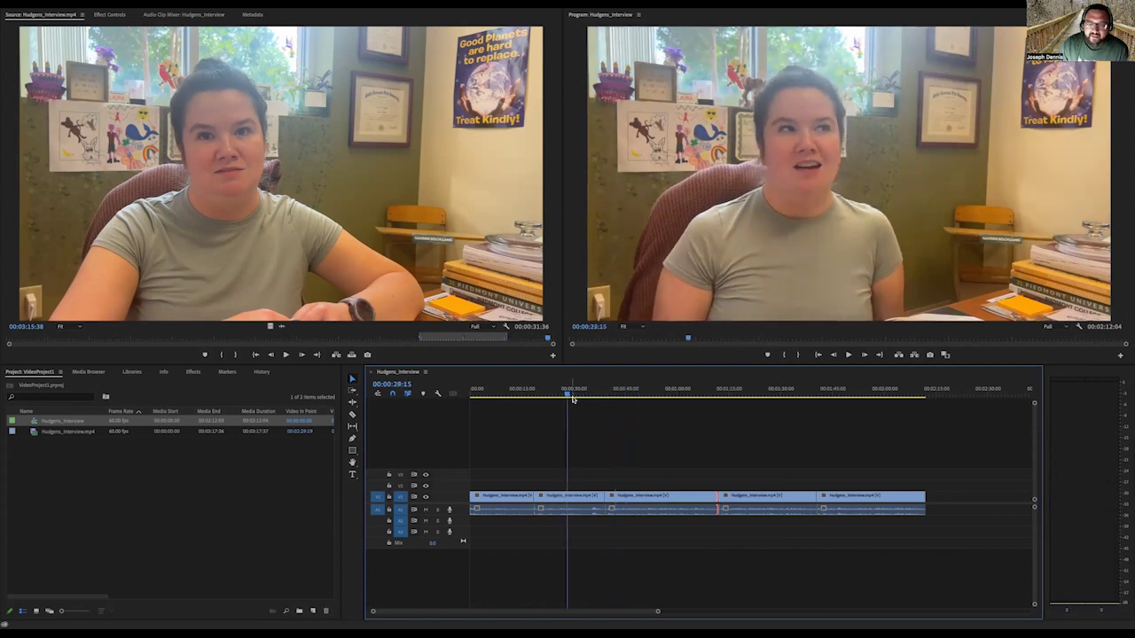
{"action": "left_click", "coordinate": [715, 390]}
{"action": "key", "text": "space"}
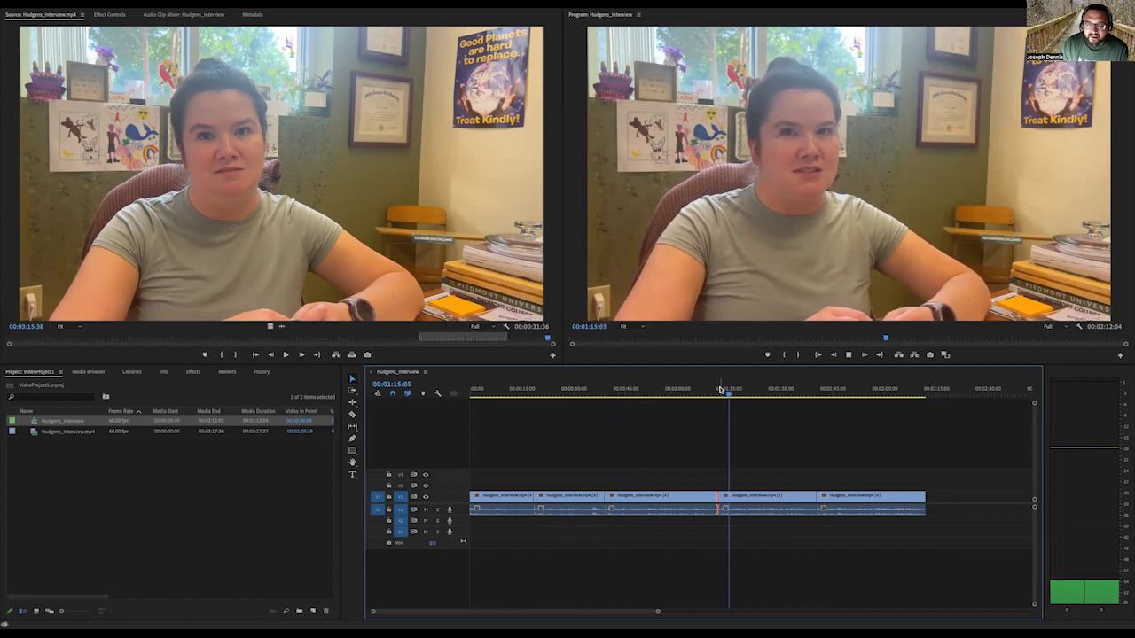
{"action": "key", "text": "space"}
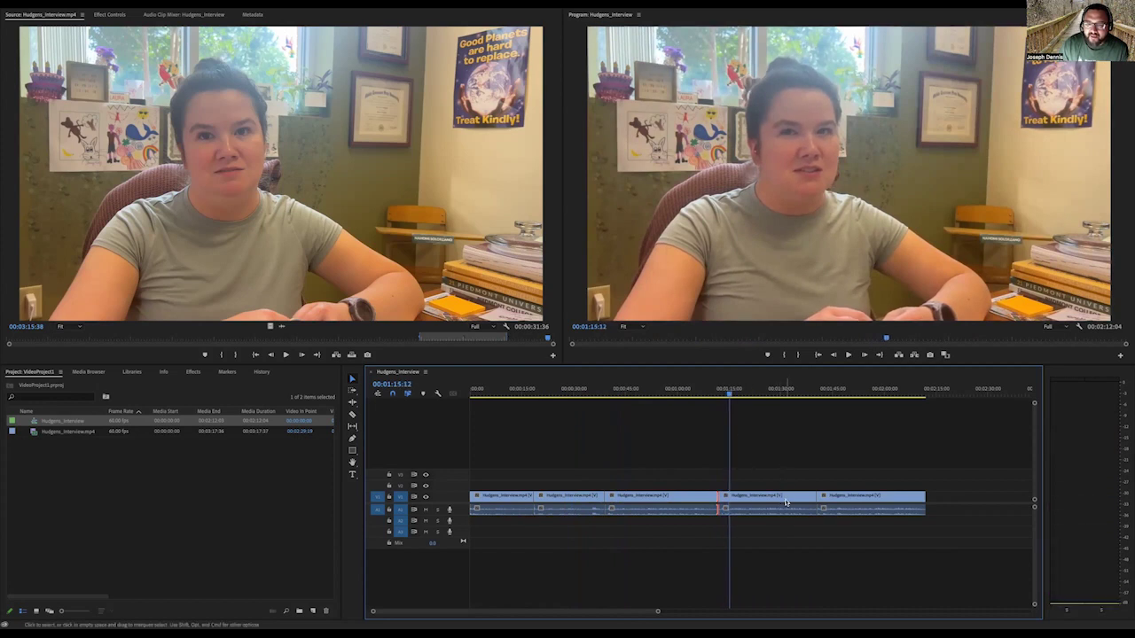
Shift the fourth and fifth clips together further along the timeline to open a gap after the third clip
{"action": "left_click", "coordinate": [785, 503]}
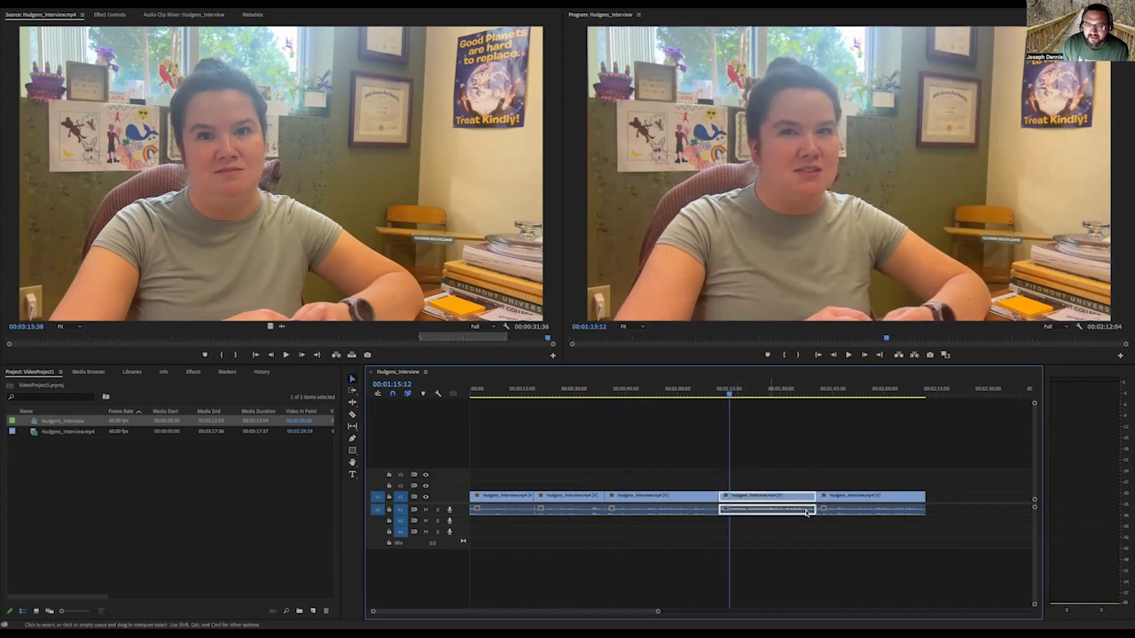
{"action": "left_click", "coordinate": [867, 502], "text": "shift"}
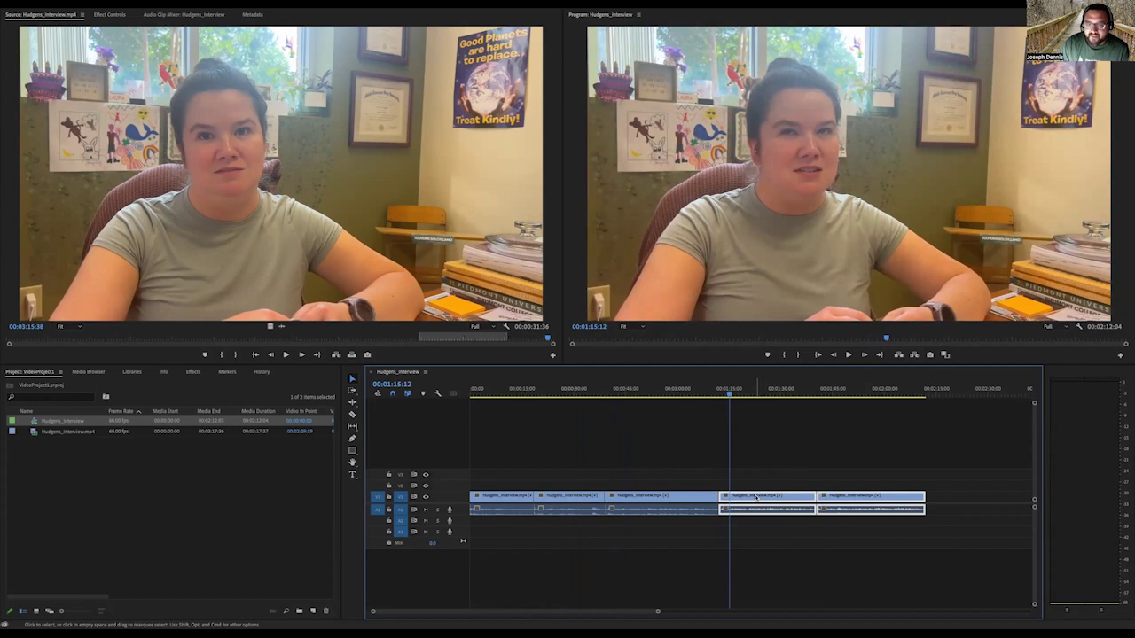
{"action": "left_click_drag", "start_coordinate": [756, 499], "coordinate": [892, 499]}
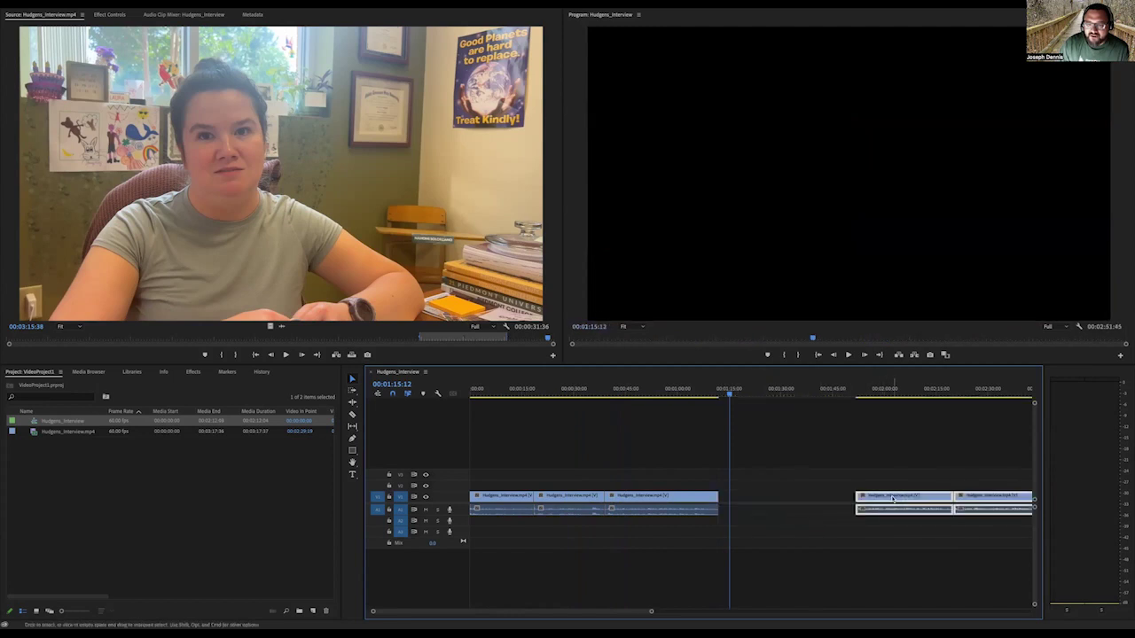
Reorder the second clip to follow the third, and close the gap left behind the first clip
{"action": "left_click", "coordinate": [567, 503]}
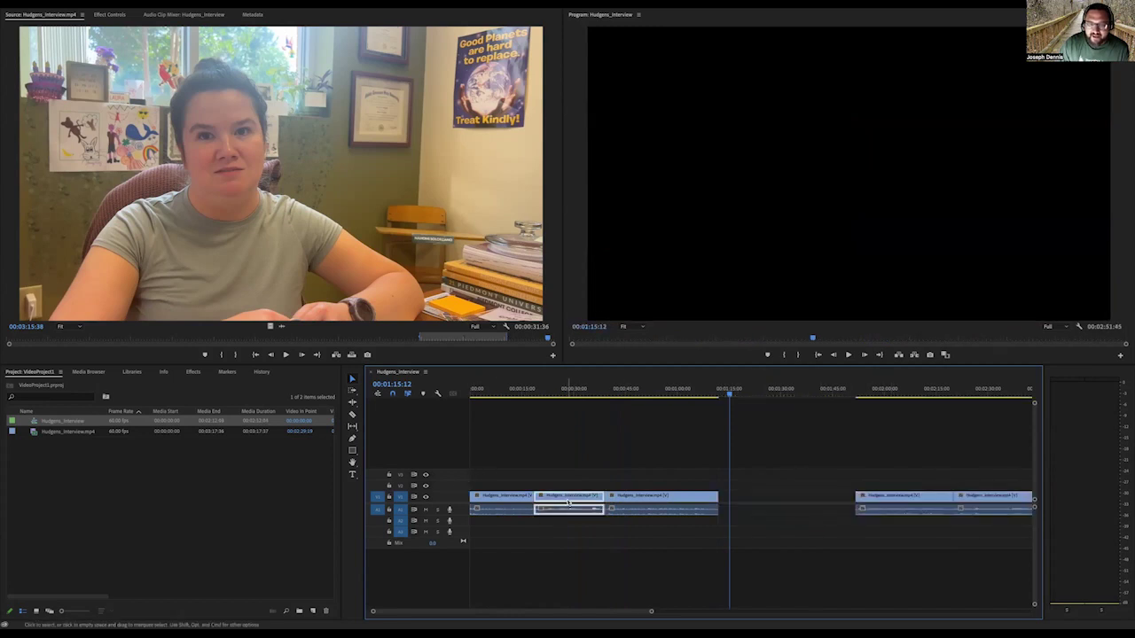
{"action": "left_click_drag", "start_coordinate": [569, 502], "coordinate": [752, 504]}
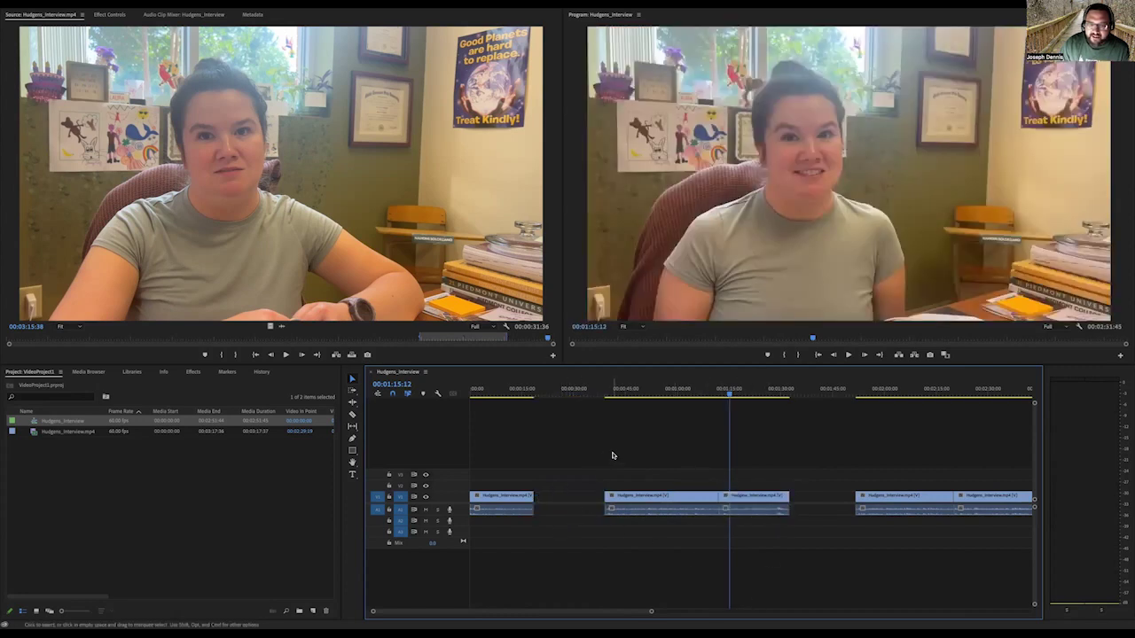
{"action": "left_click_drag", "start_coordinate": [625, 463], "coordinate": [605, 514]}
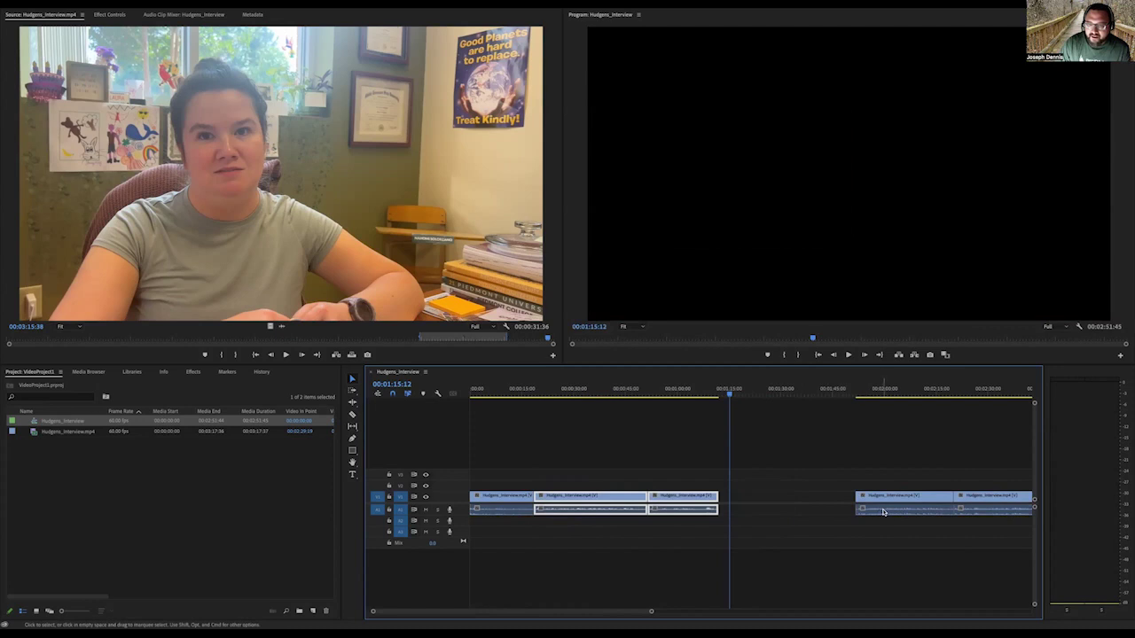
Move the last two clips together back against the end of the reordered third clip
{"action": "left_click", "coordinate": [883, 457]}
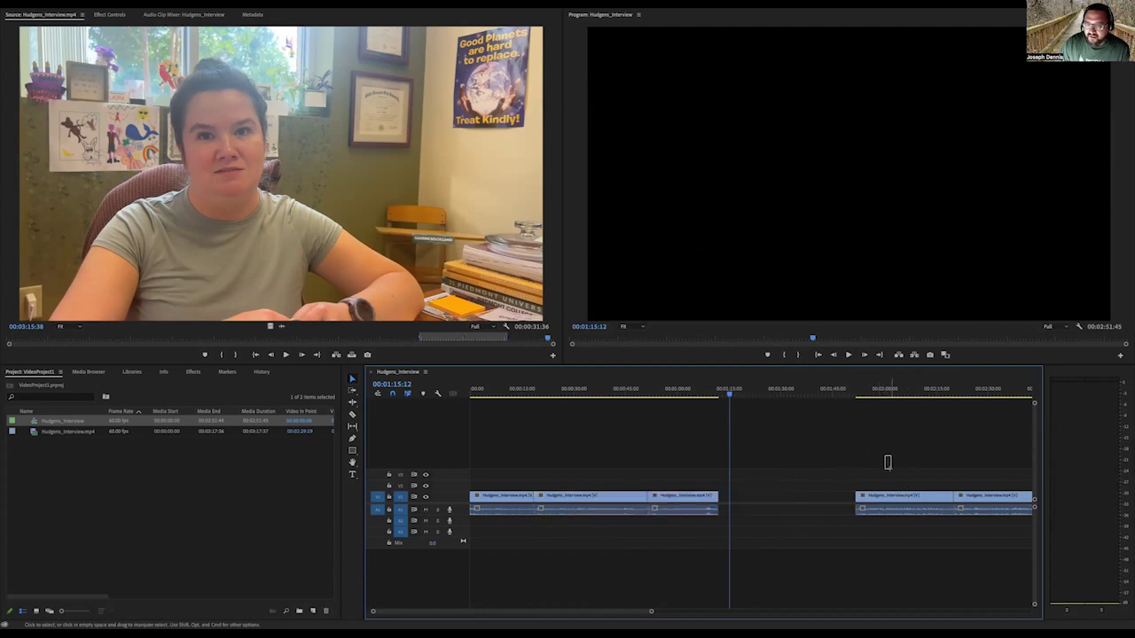
{"action": "left_click_drag", "start_coordinate": [898, 490], "coordinate": [978, 533]}
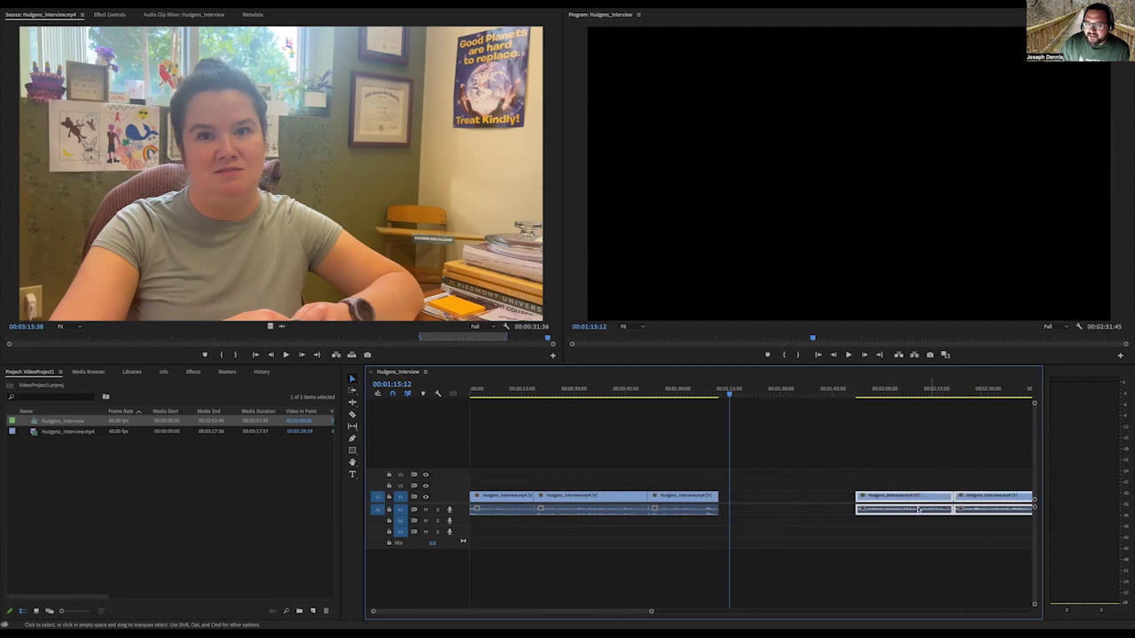
{"action": "left_click_drag", "start_coordinate": [919, 510], "coordinate": [784, 512]}
Play the reordered sequence from about 0:48, check the cut from about 1:10, and jump to the sequence end
{"action": "left_click_drag", "start_coordinate": [731, 394], "coordinate": [638, 403]}
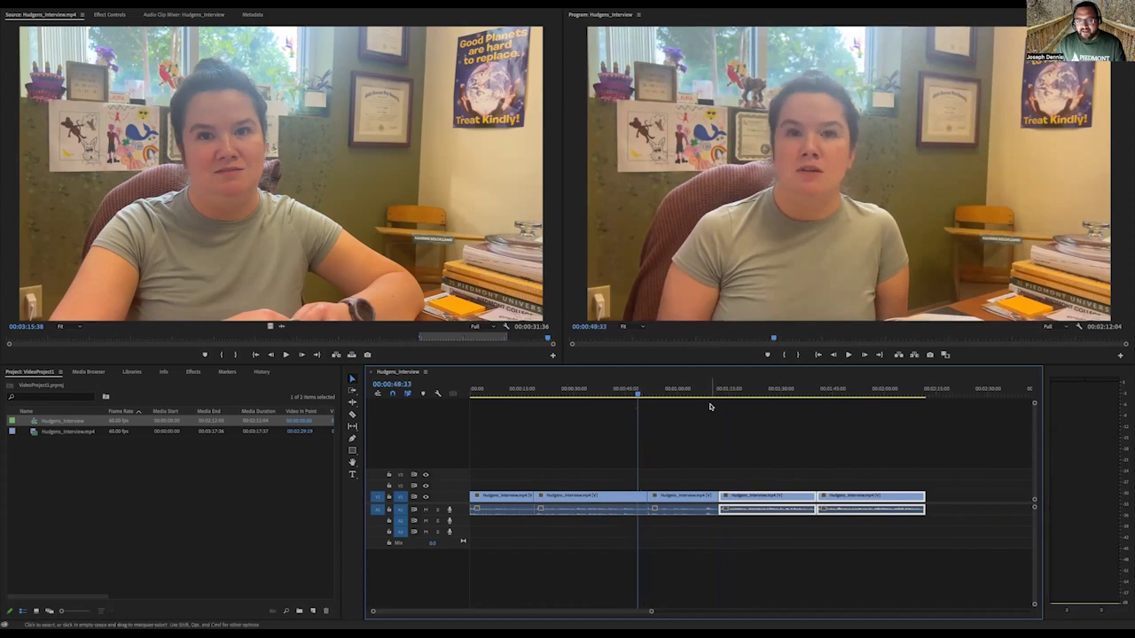
{"action": "key", "text": "space"}
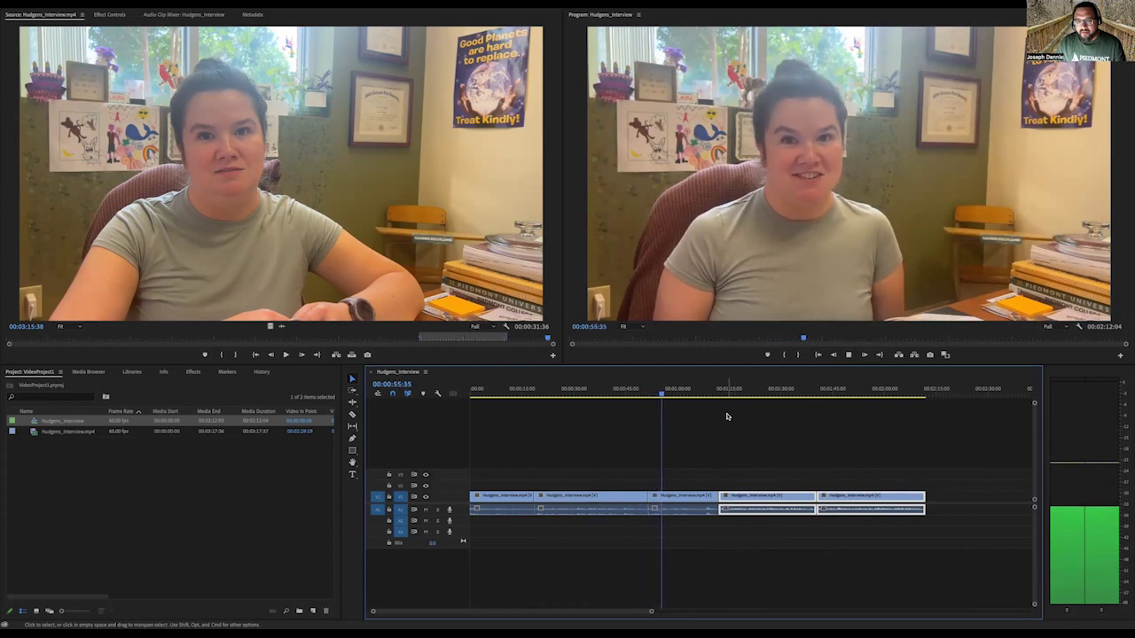
{"action": "key", "text": "space"}
{"action": "left_click_drag", "start_coordinate": [667, 396], "coordinate": [713, 401]}
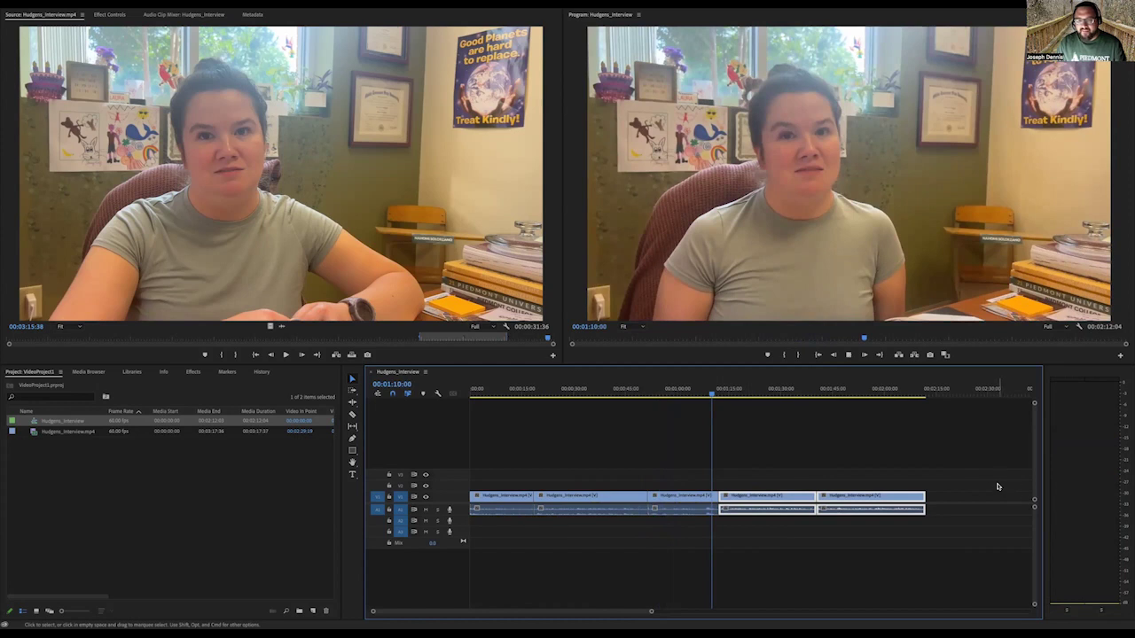
{"action": "key", "text": "space"}
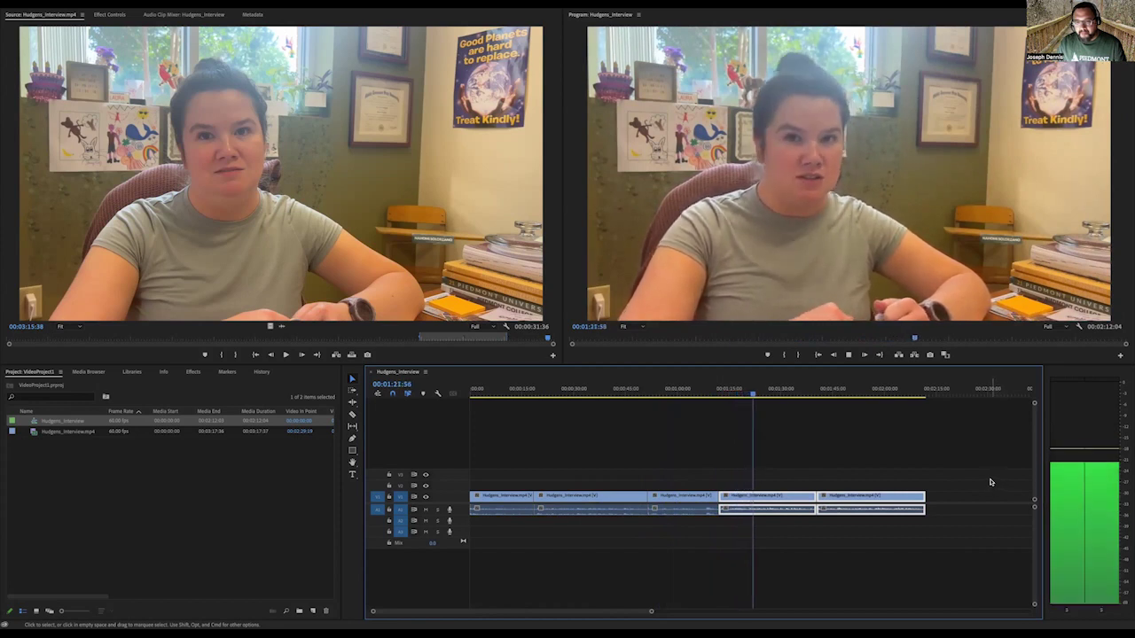
{"action": "key", "text": "space"}
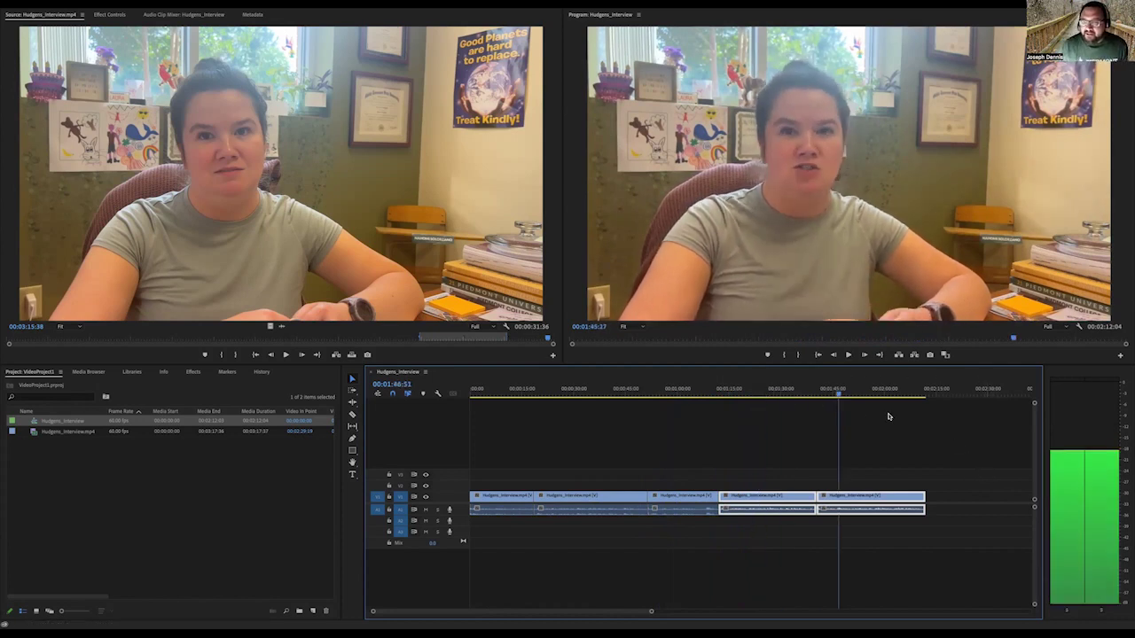
{"action": "left_click", "coordinate": [923, 416]}
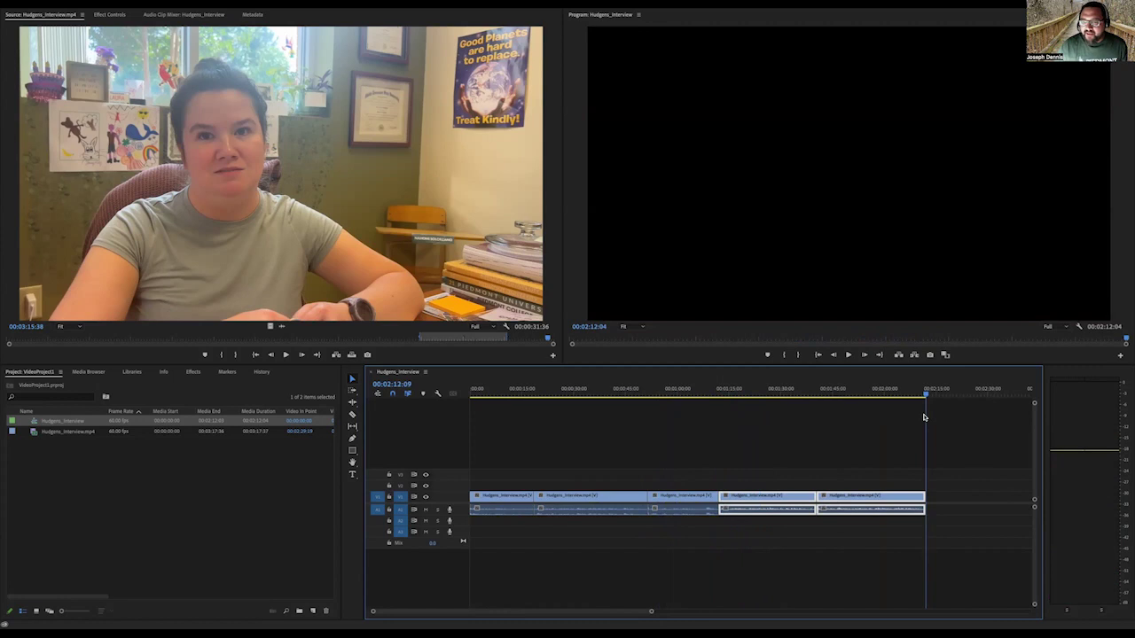
Return the playhead to the sequence start, deselect the clips, and save the project
{"action": "key", "text": "Home"}
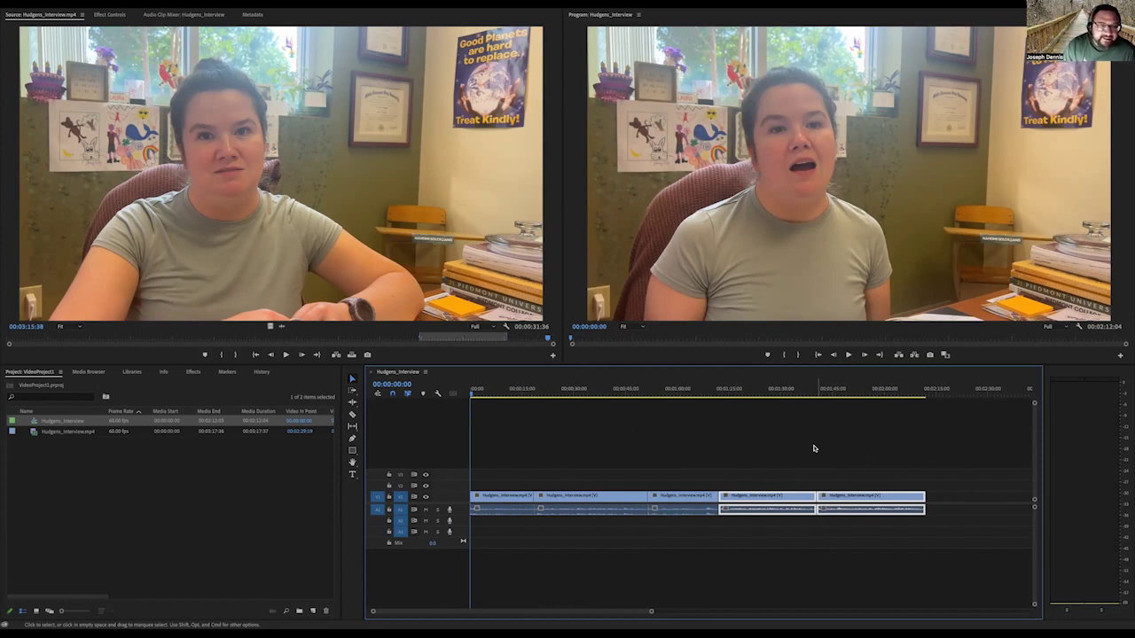
{"action": "left_click", "coordinate": [556, 411]}
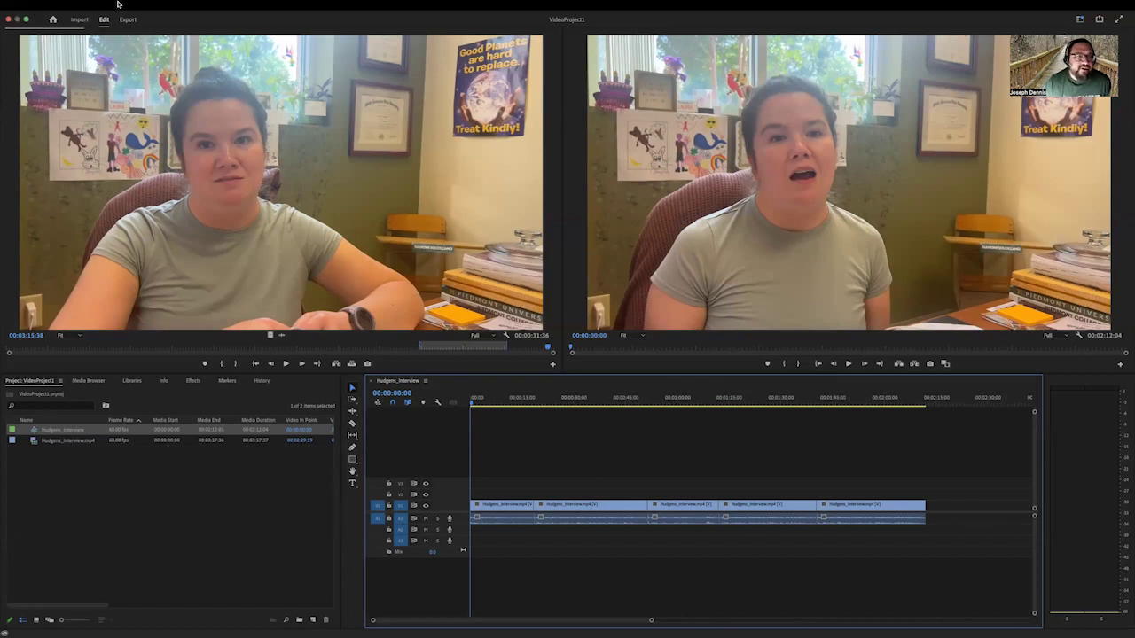
{"action": "left_click", "coordinate": [75, 4]}
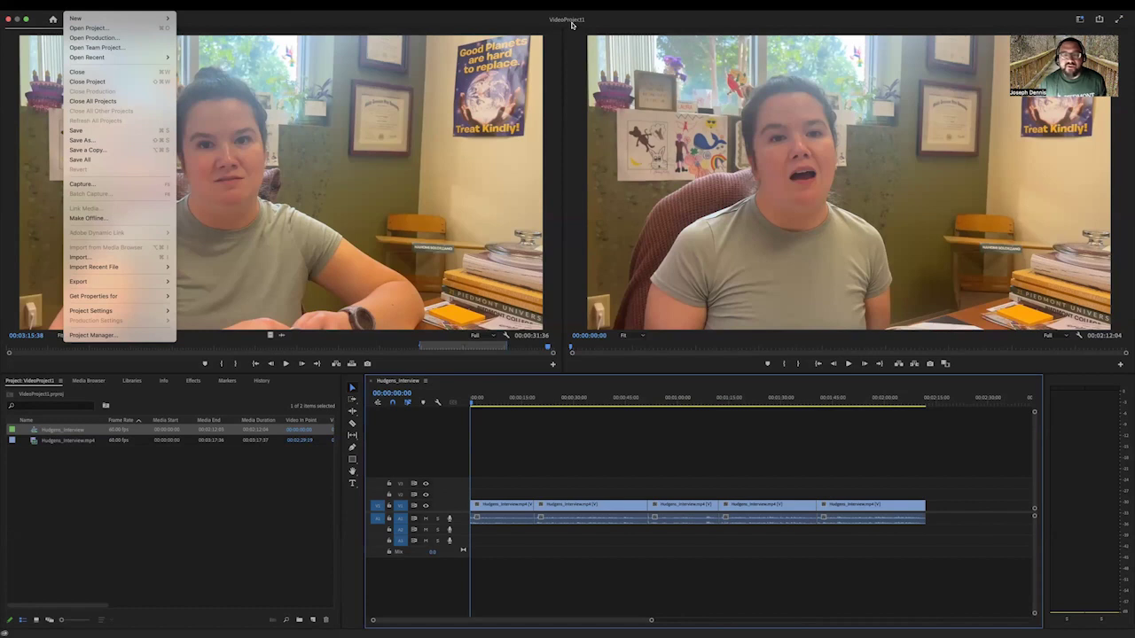
{"action": "left_click", "coordinate": [101, 130]}
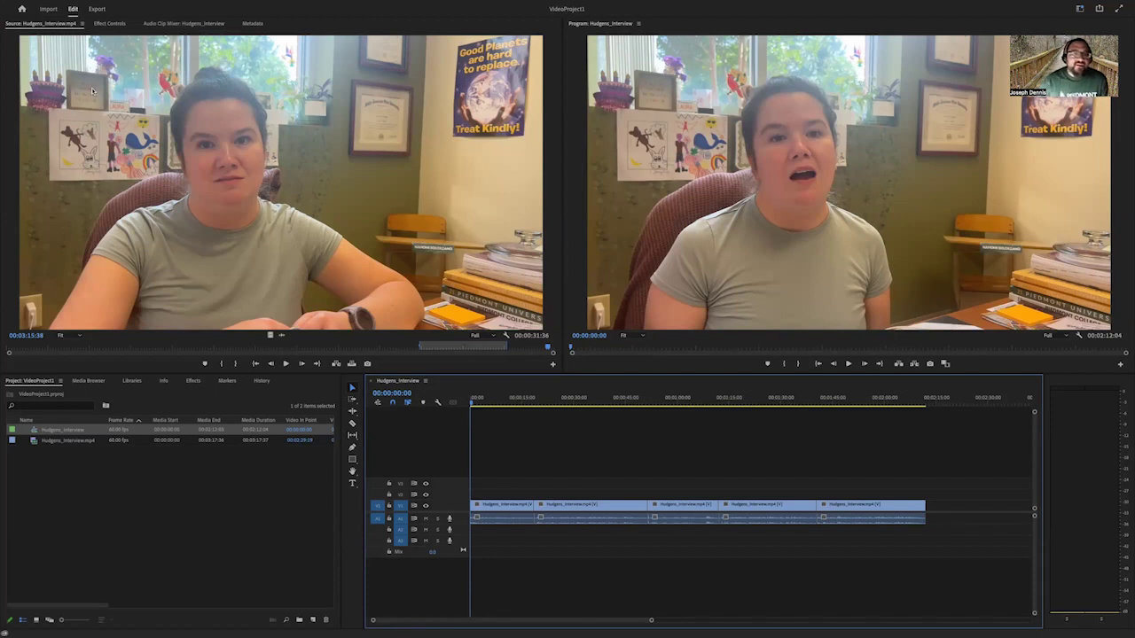
Open the export settings for the sequence and check the output file's save location
{"action": "left_click", "coordinate": [98, 9]}
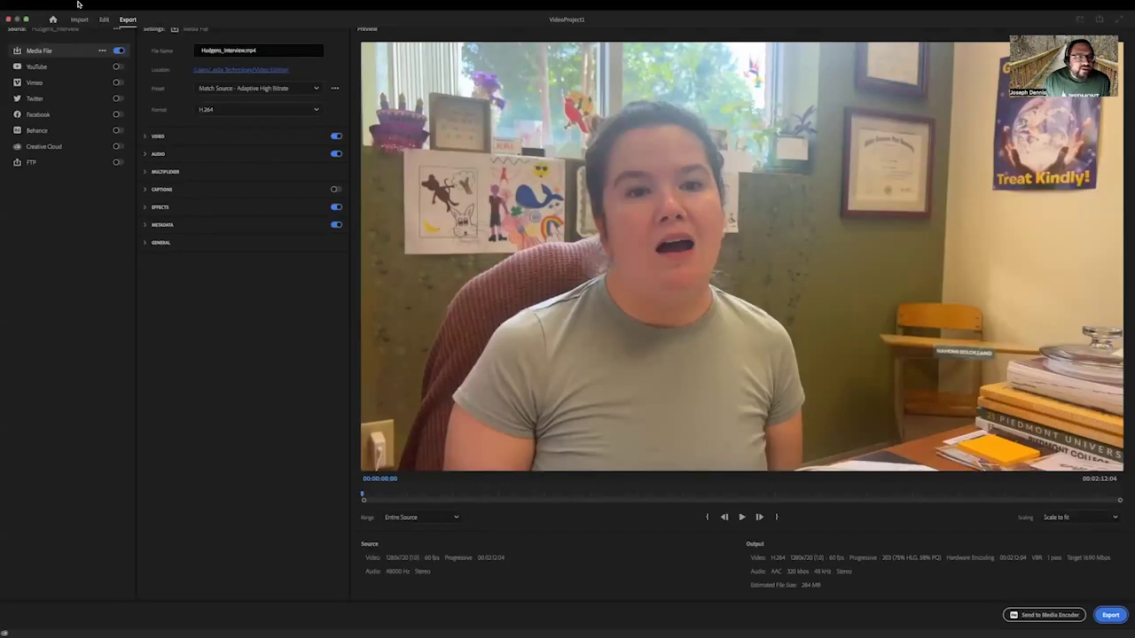
{"action": "left_click", "coordinate": [78, 4]}
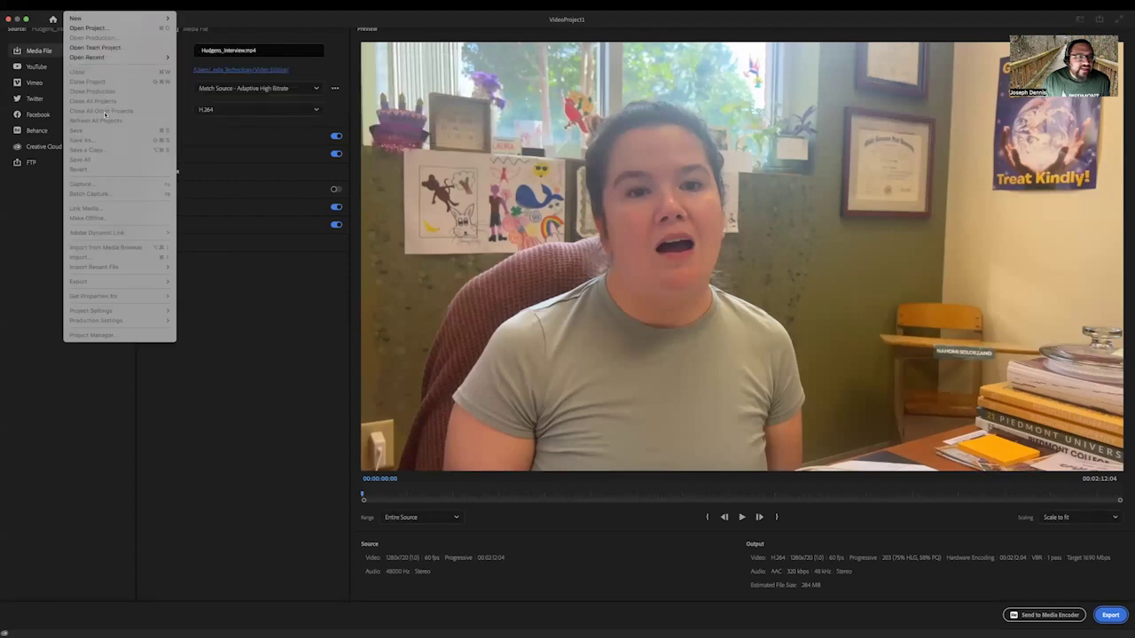
{"action": "left_click", "coordinate": [206, 338]}
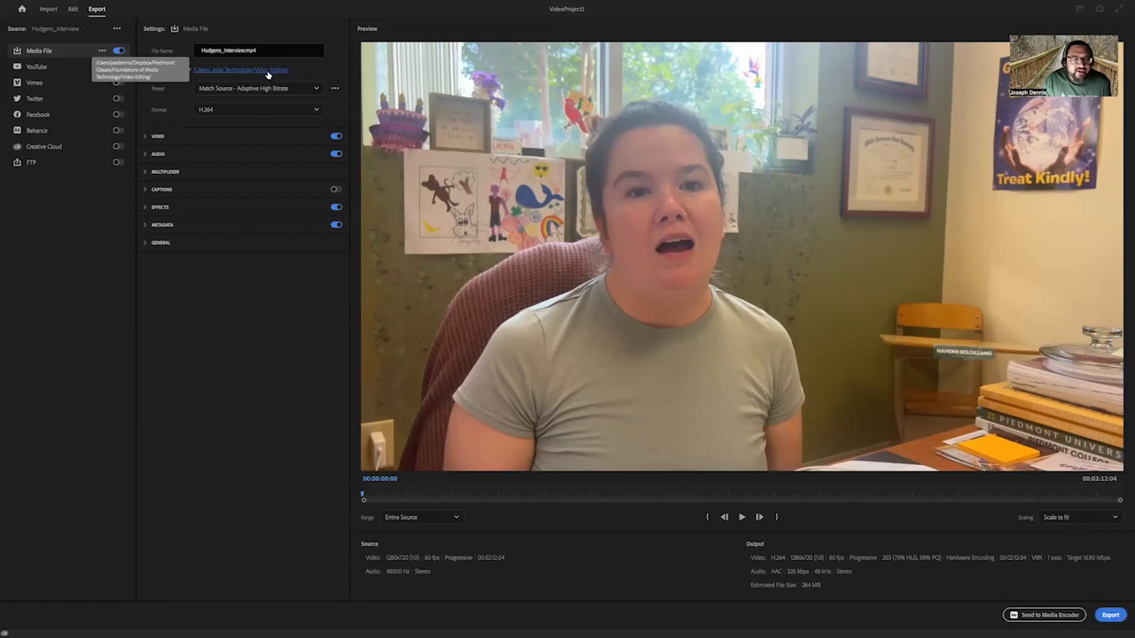
{"action": "left_click", "coordinate": [268, 73]}
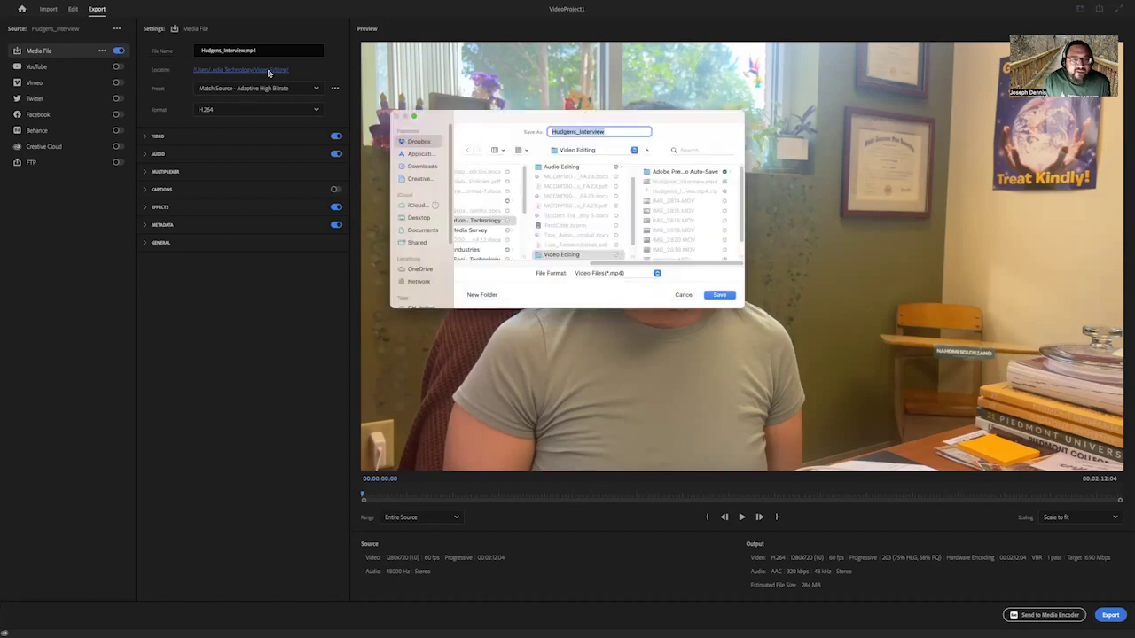
{"action": "left_click", "coordinate": [691, 296]}
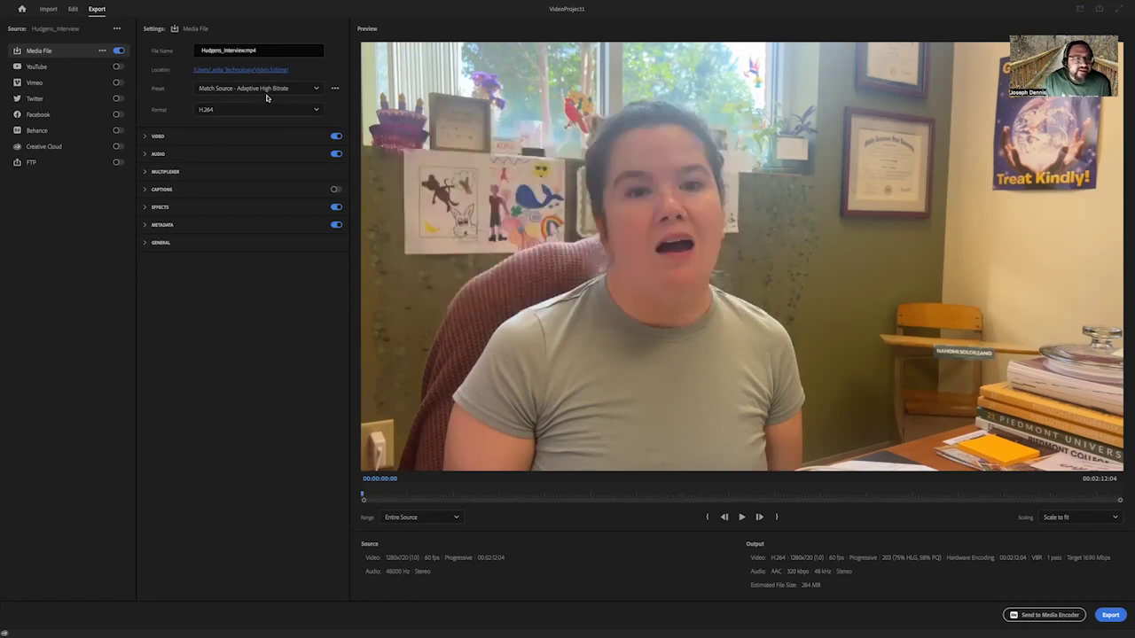
Set the export preset to High Quality 720p HD and export the video in H.264 format
{"action": "left_click", "coordinate": [314, 90]}
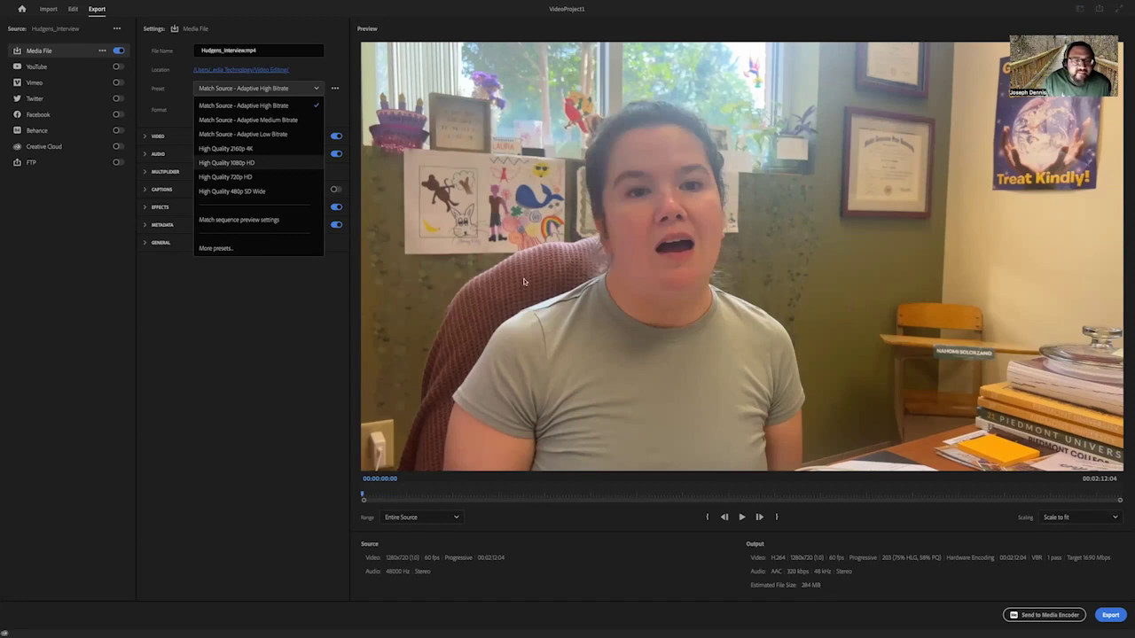
{"action": "left_click", "coordinate": [268, 178]}
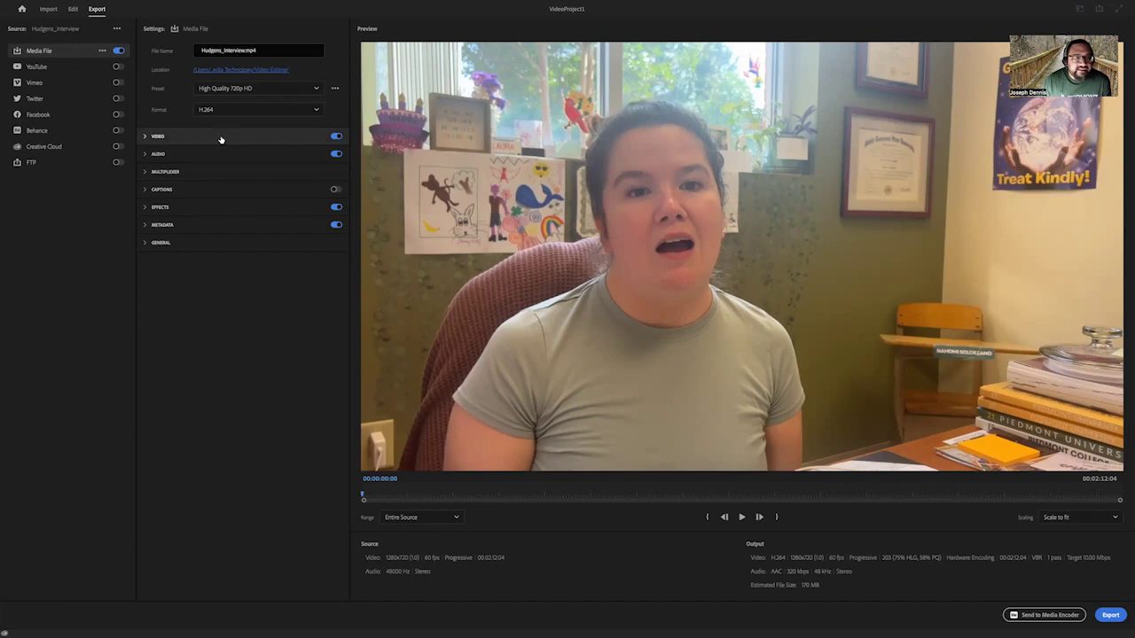
{"action": "left_click", "coordinate": [1111, 615]}
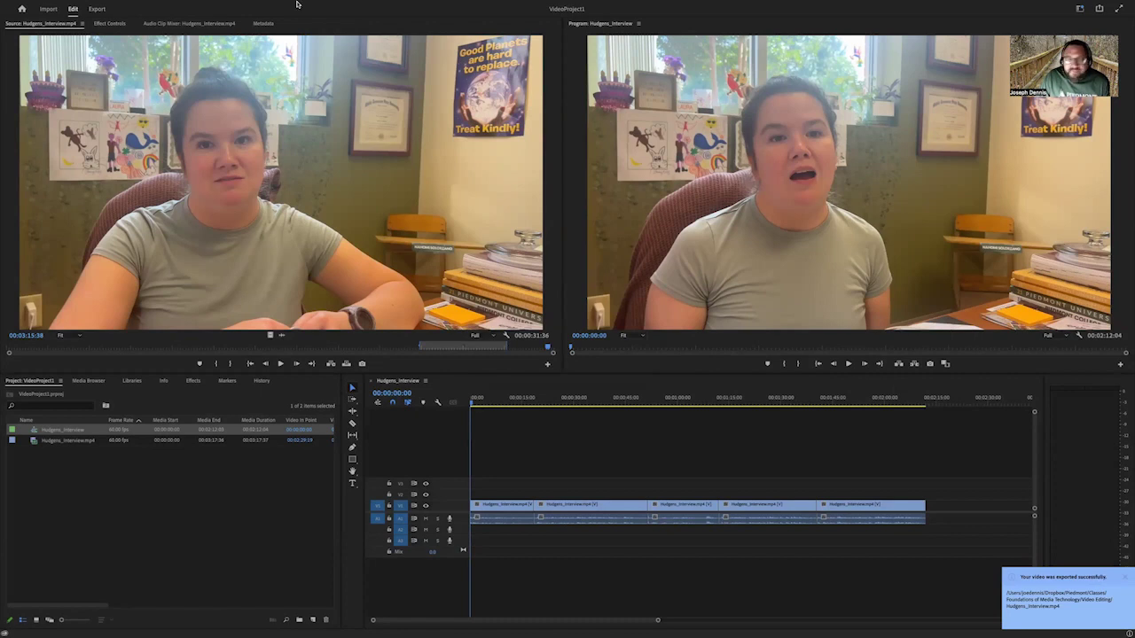
Open the exported interview MP4 from the Video Editing folder, play its opening and a part around 0:19, and close the player
{"action": "mouse_move", "coordinate": [71, 3]}
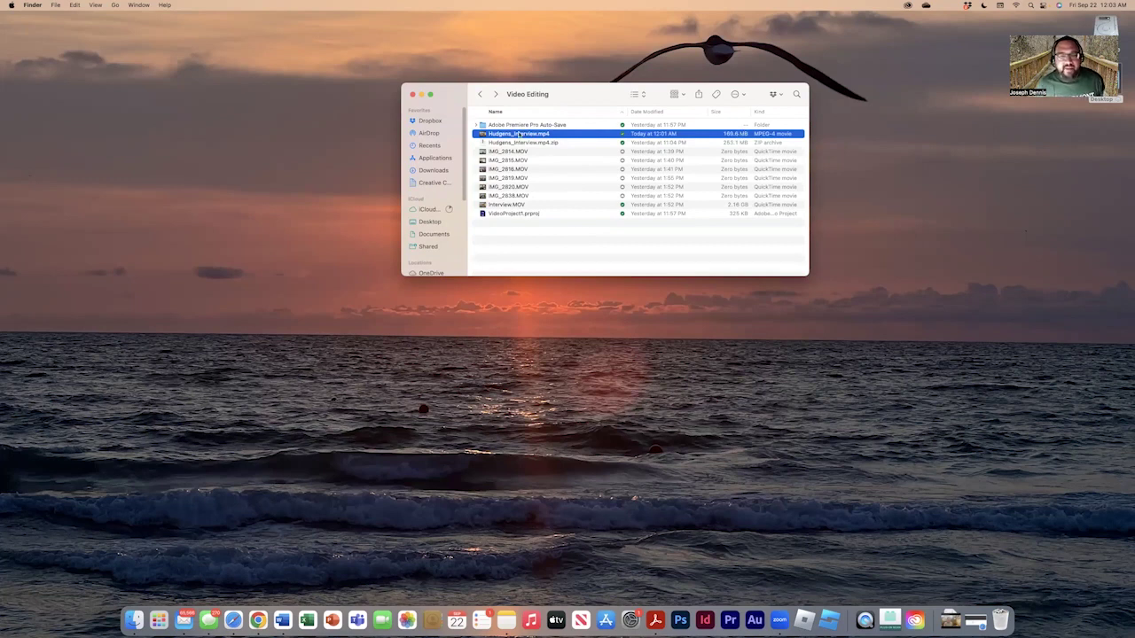
{"action": "key", "text": "super"}
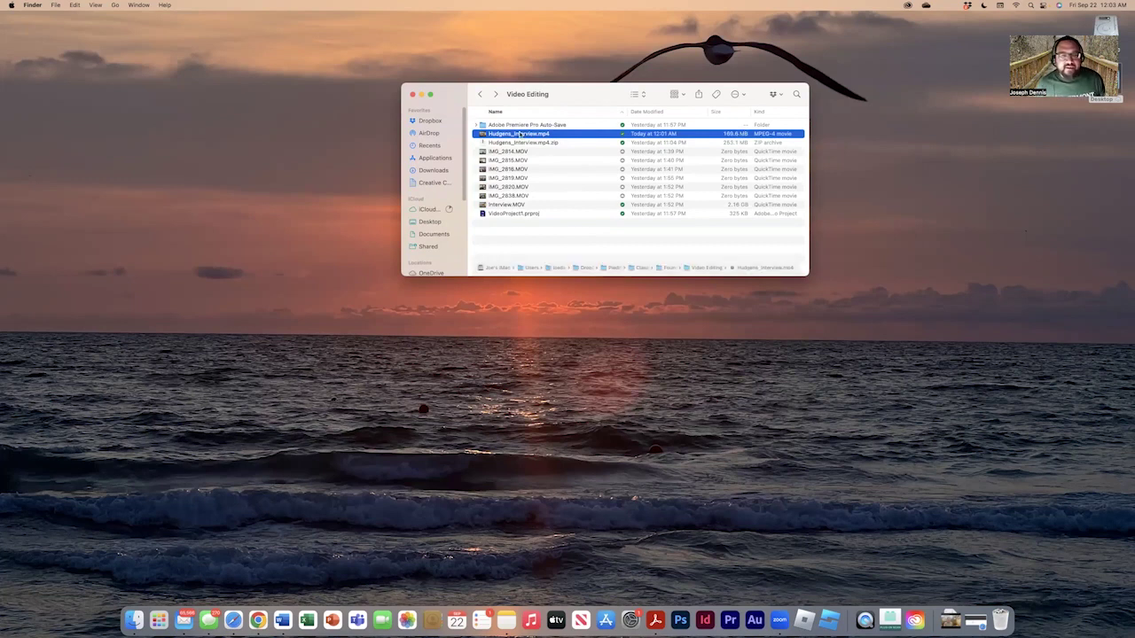
{"action": "double_click", "coordinate": [521, 133]}
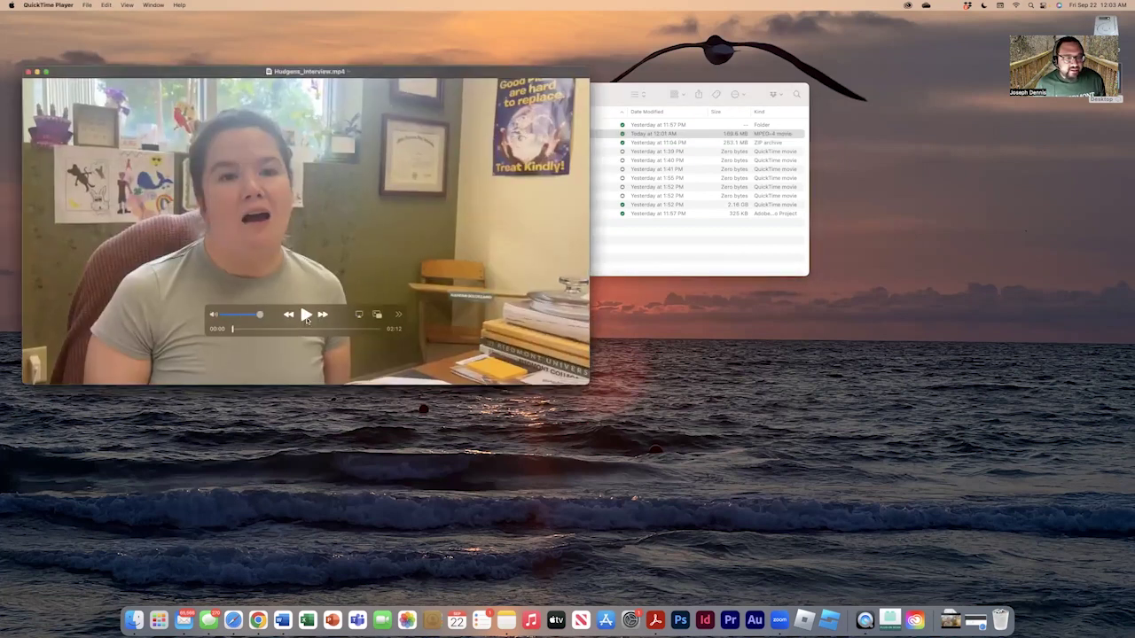
{"action": "left_click", "coordinate": [306, 319]}
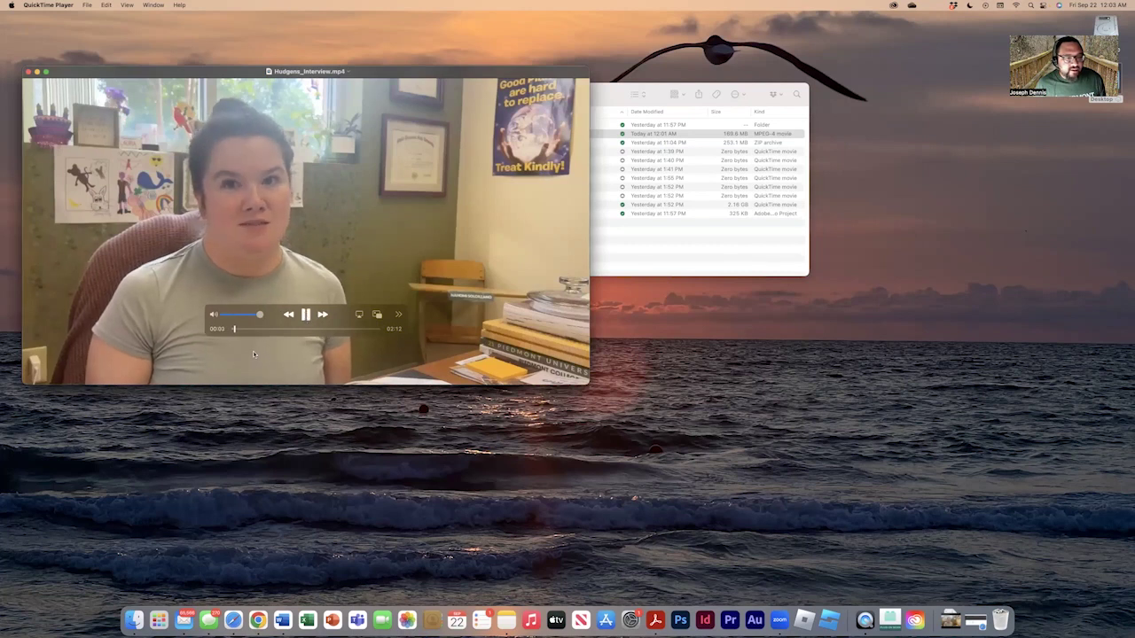
{"action": "left_click_drag", "start_coordinate": [236, 331], "coordinate": [252, 331]}
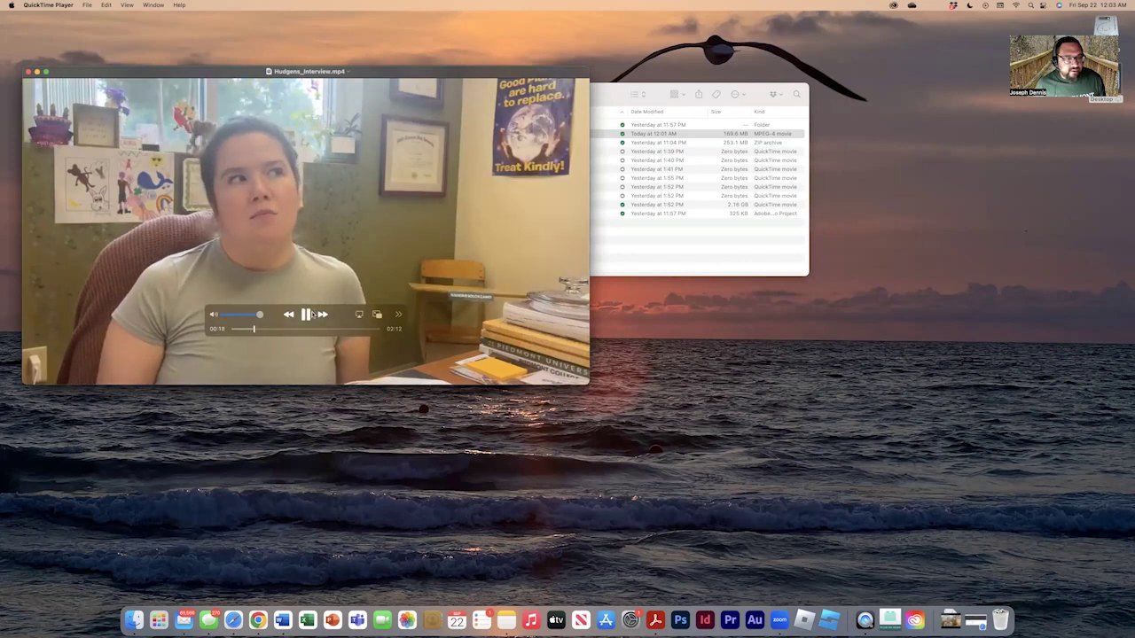
{"action": "left_click", "coordinate": [306, 314]}
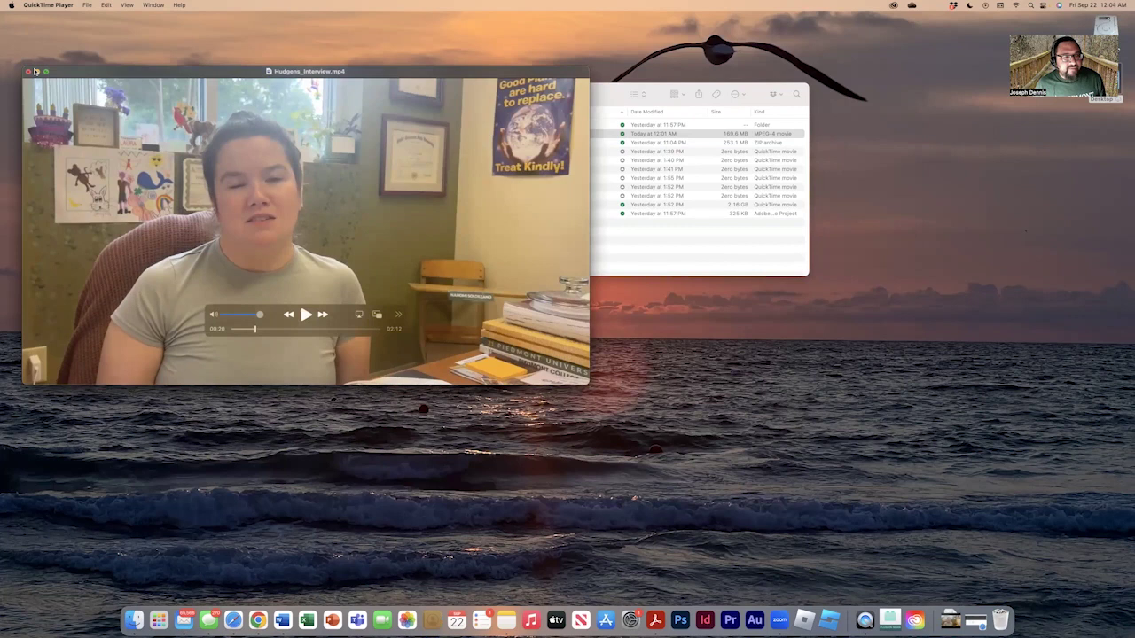
{"action": "key", "text": "super+minus"}
{"action": "key", "text": "super+w"}
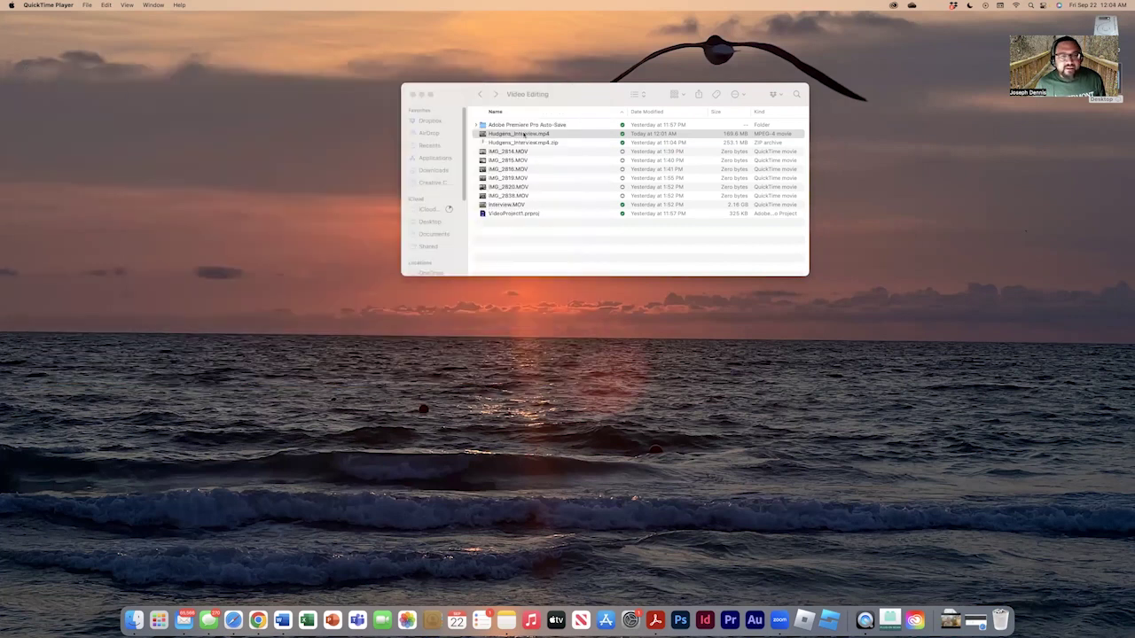
Switch to Safari, open the Video Project #1 submission page in student view, and start the assignment
{"action": "left_click", "coordinate": [233, 620]}
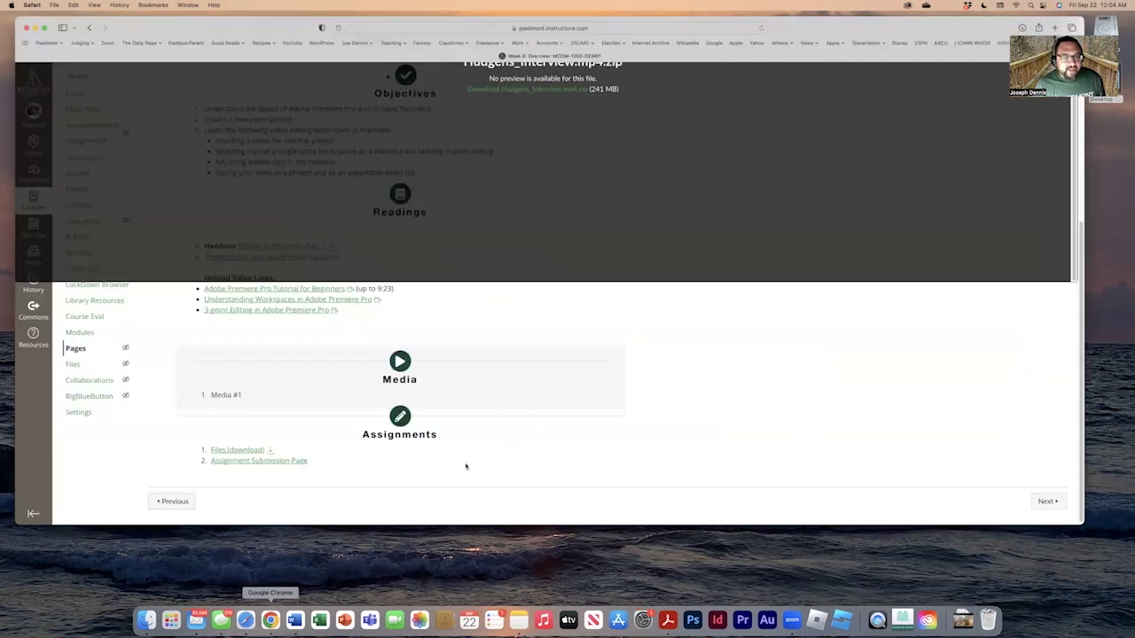
{"action": "left_click", "coordinate": [287, 459]}
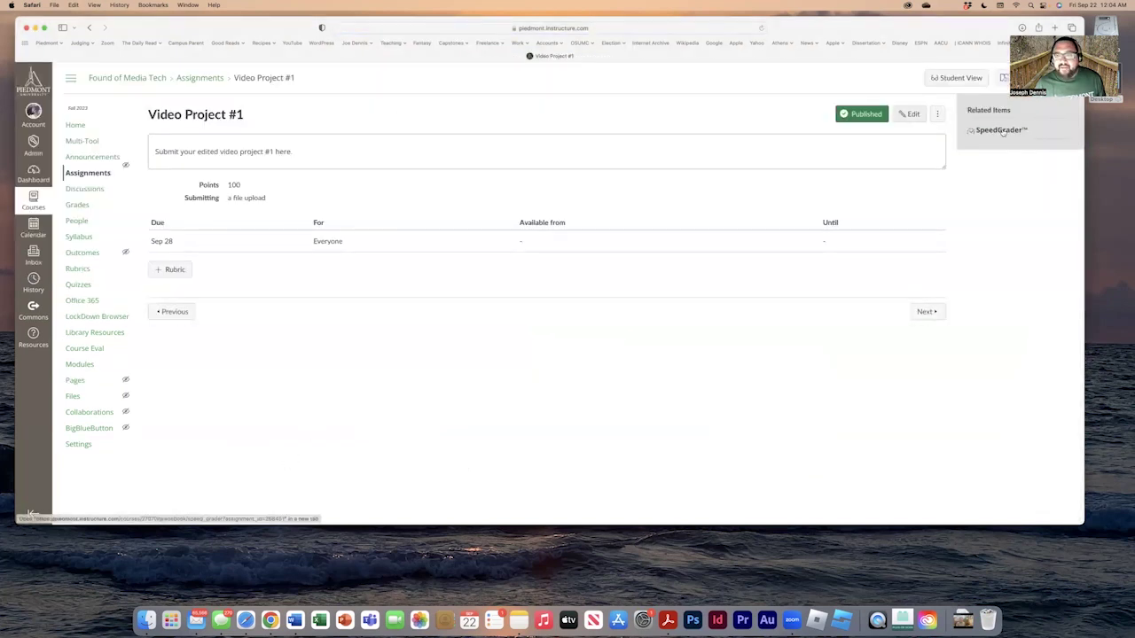
{"action": "left_click", "coordinate": [952, 79]}
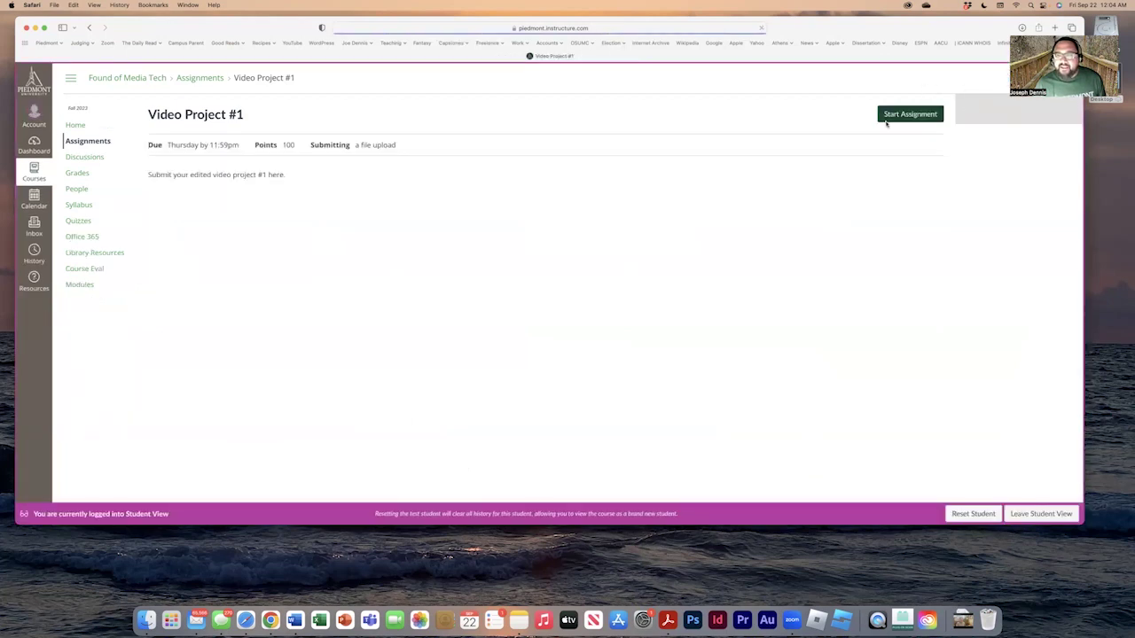
{"action": "left_click", "coordinate": [909, 115]}
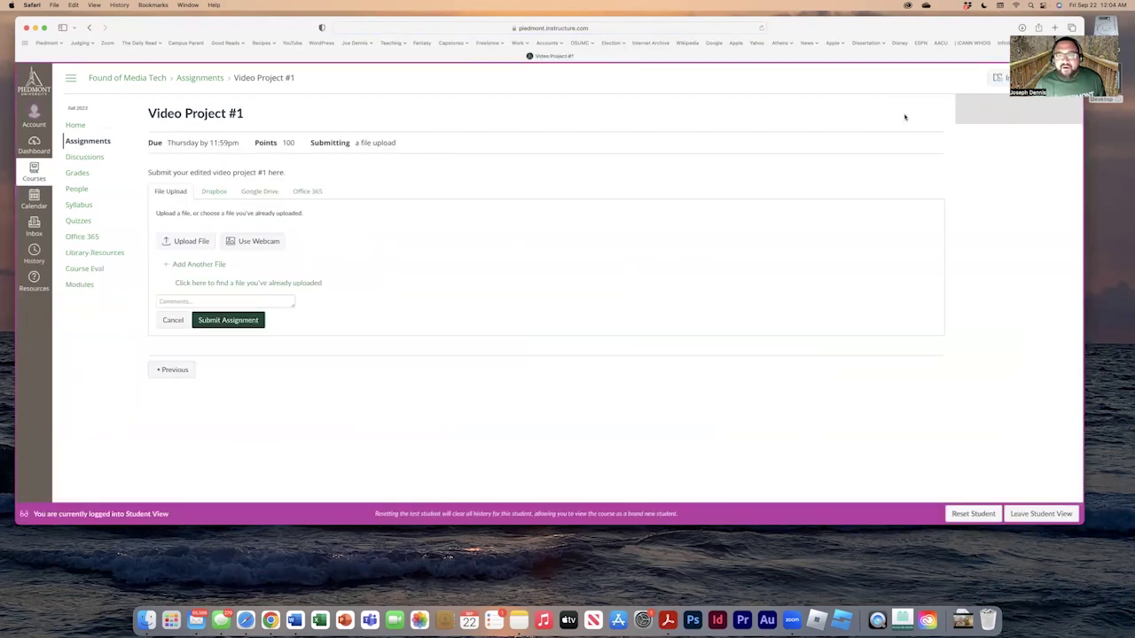
Upload the exported interview MP4 from the Video Editing folder and submit the assignment
{"action": "left_click", "coordinate": [192, 242]}
{"action": "left_click", "coordinate": [191, 240]}
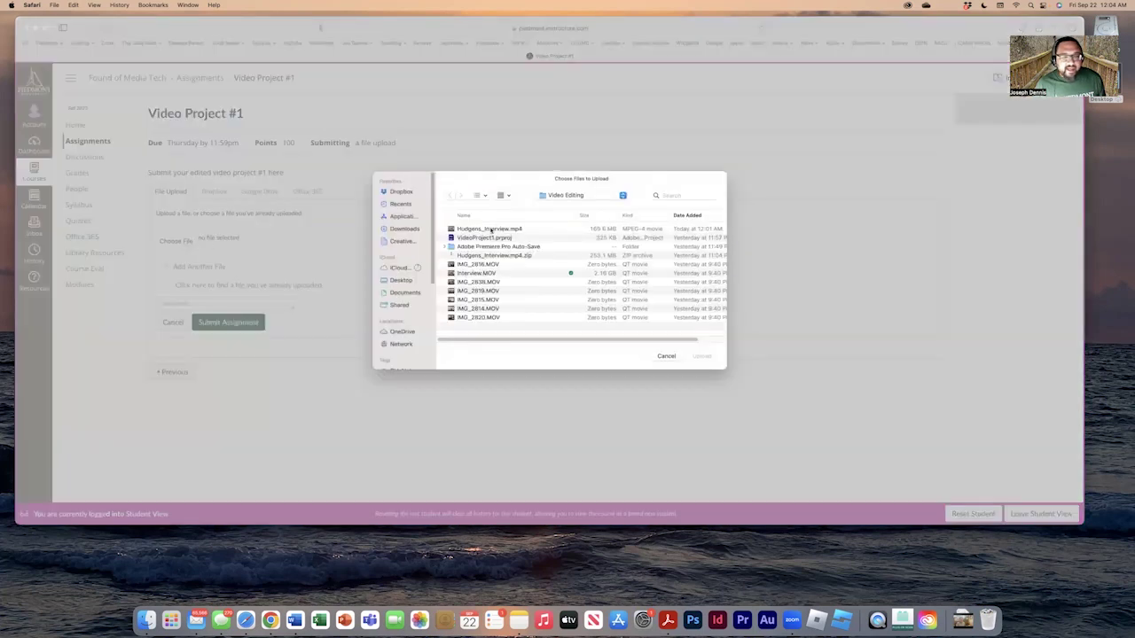
{"action": "left_click", "coordinate": [491, 230]}
{"action": "left_click", "coordinate": [703, 356]}
{"action": "left_click", "coordinate": [249, 322]}
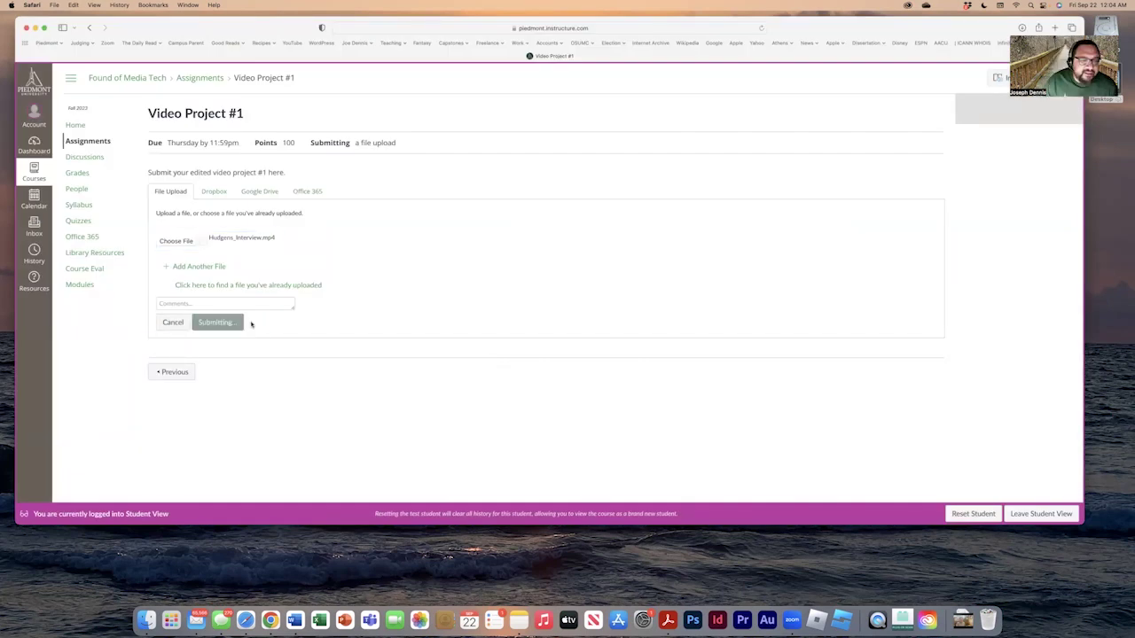